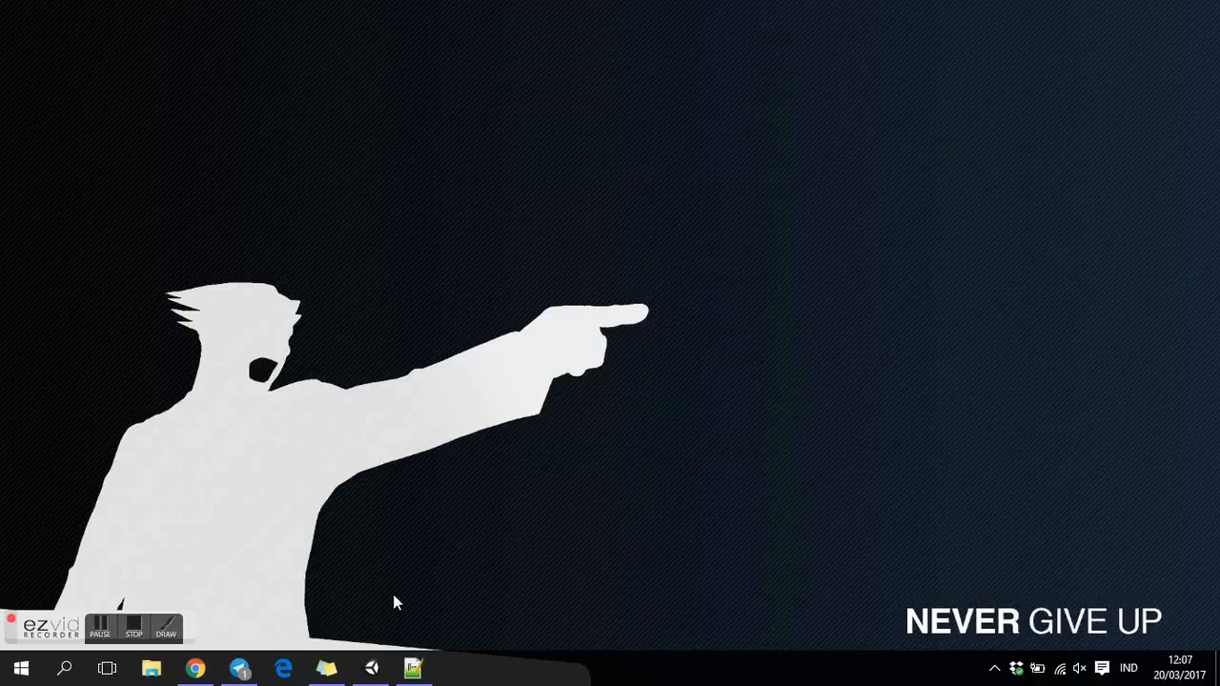
Switch to Unity and look over the import settings of the Akura Popo and pixelmix font assets.
click(371, 667)
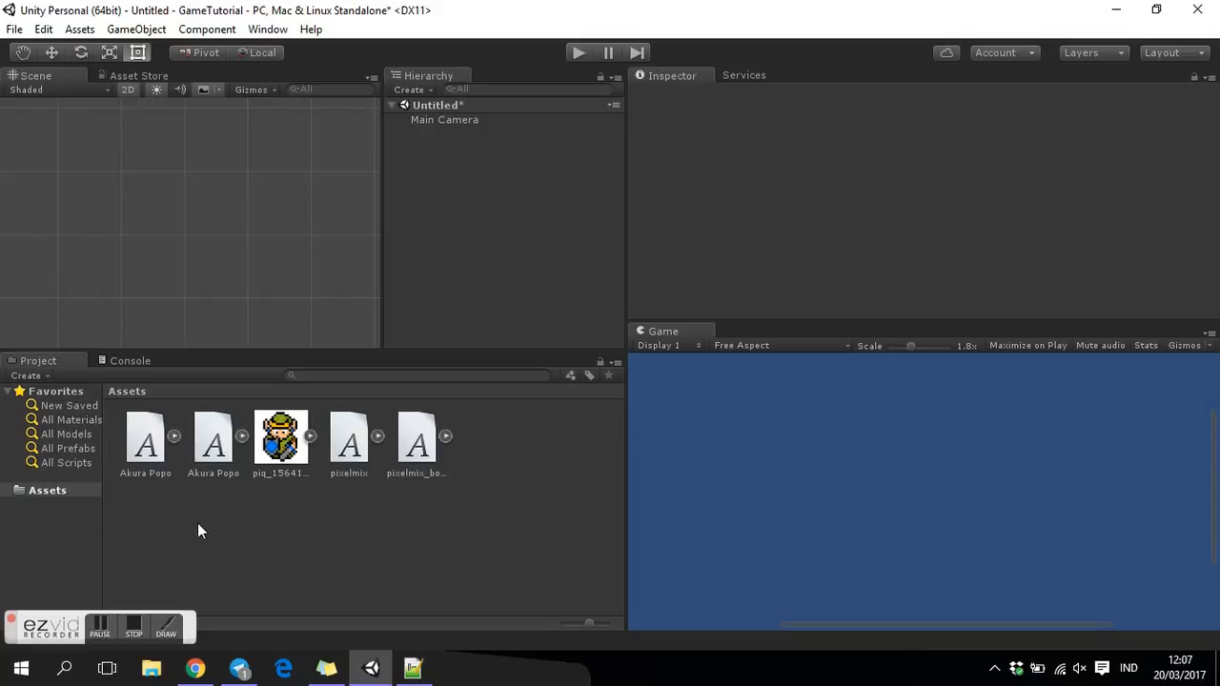
click(143, 457)
click(463, 526)
click(352, 455)
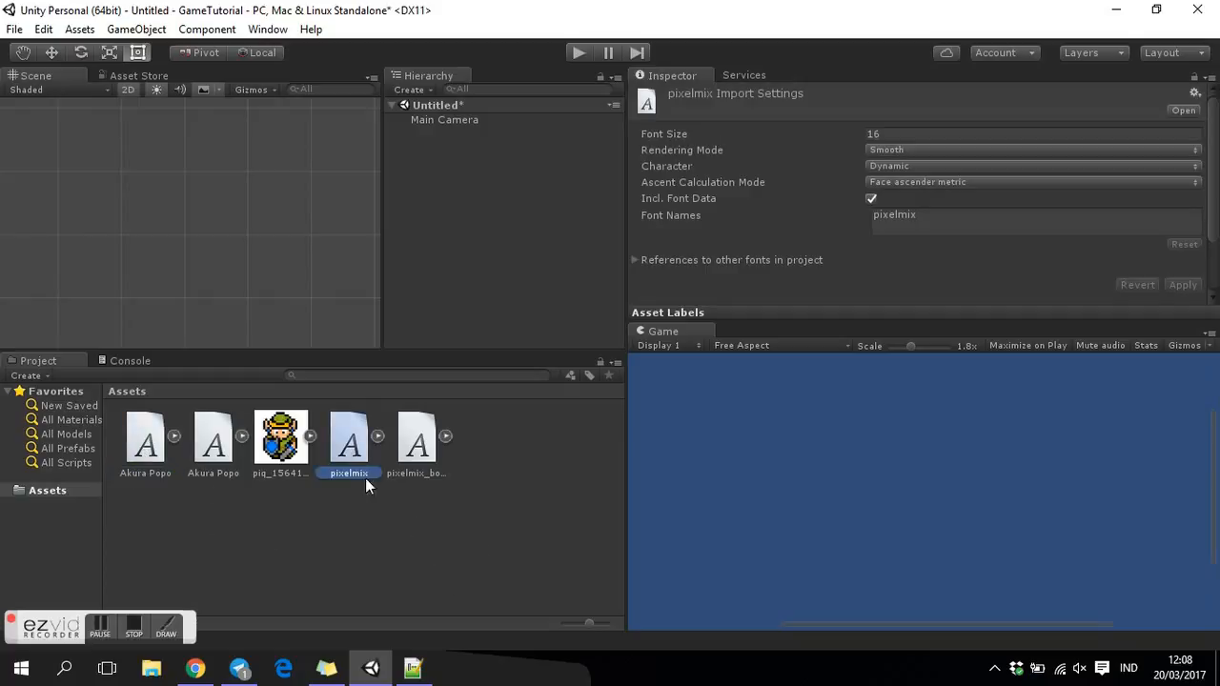
click(402, 528)
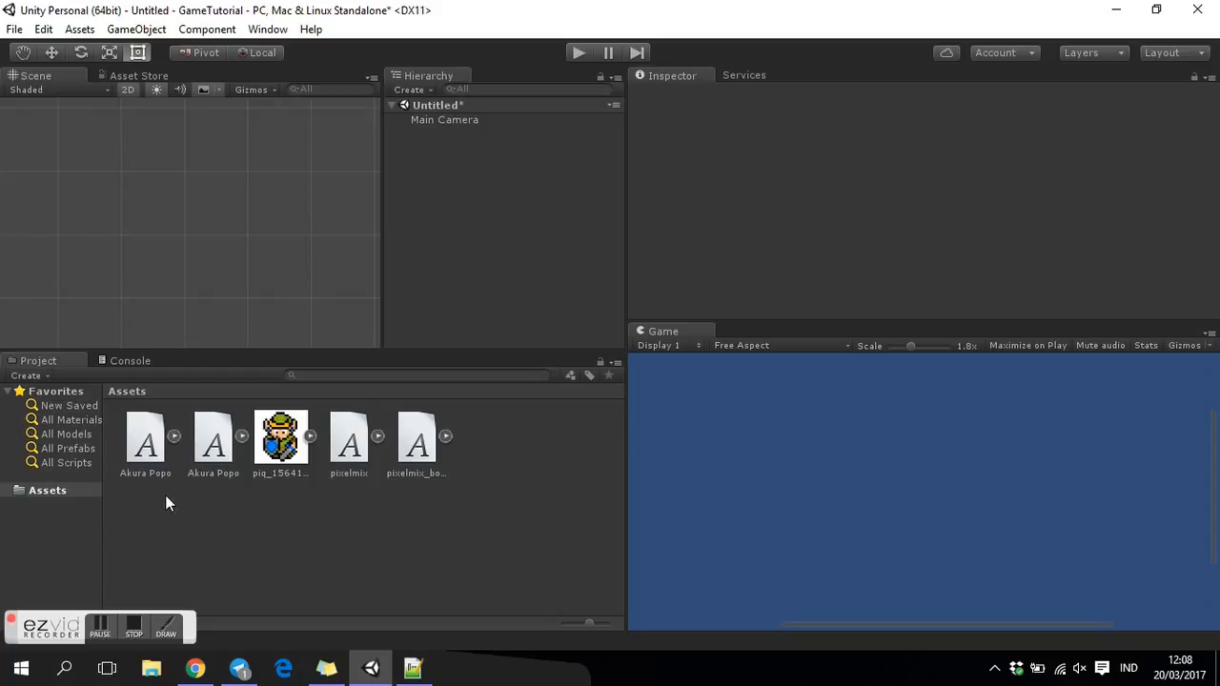
click(140, 447)
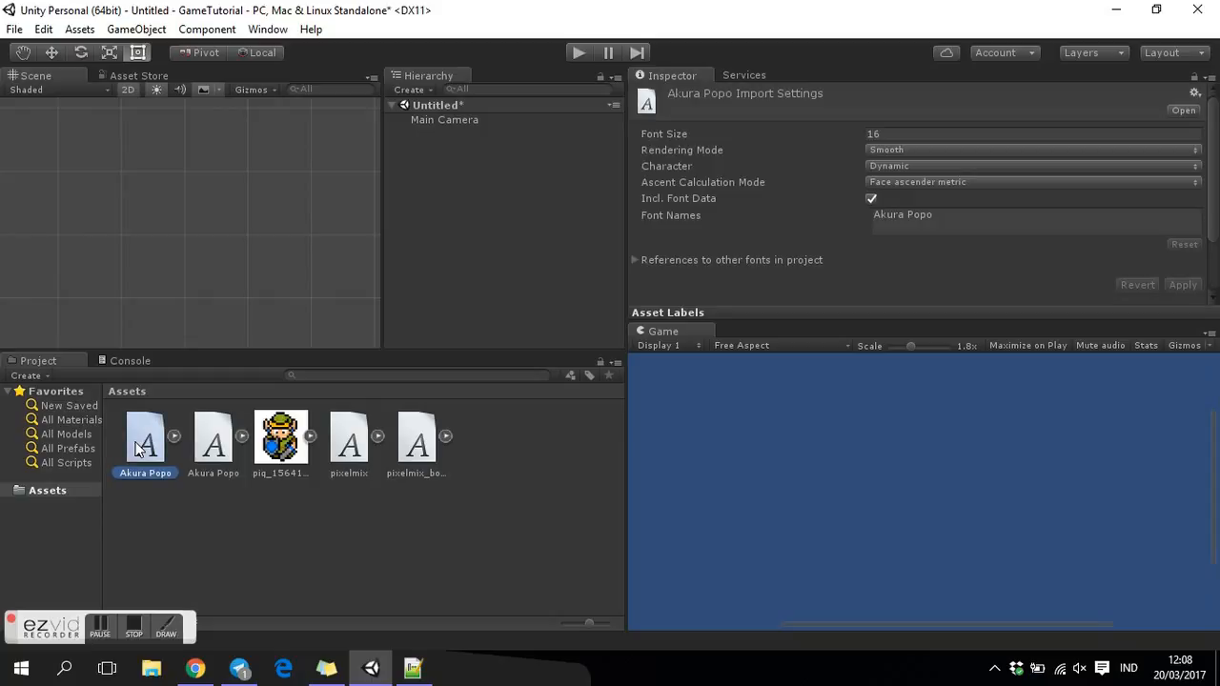
click(257, 531)
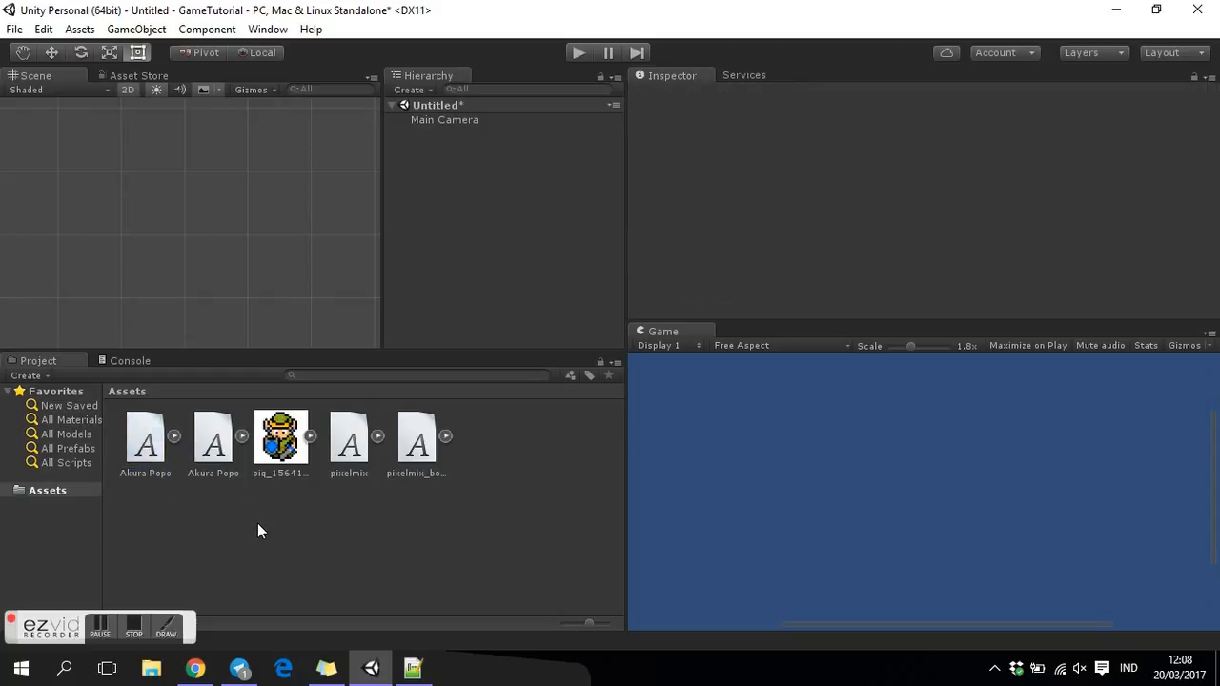
click(351, 467)
click(403, 526)
Create a UI Text object in the scene hierarchy.
right_click(516, 224)
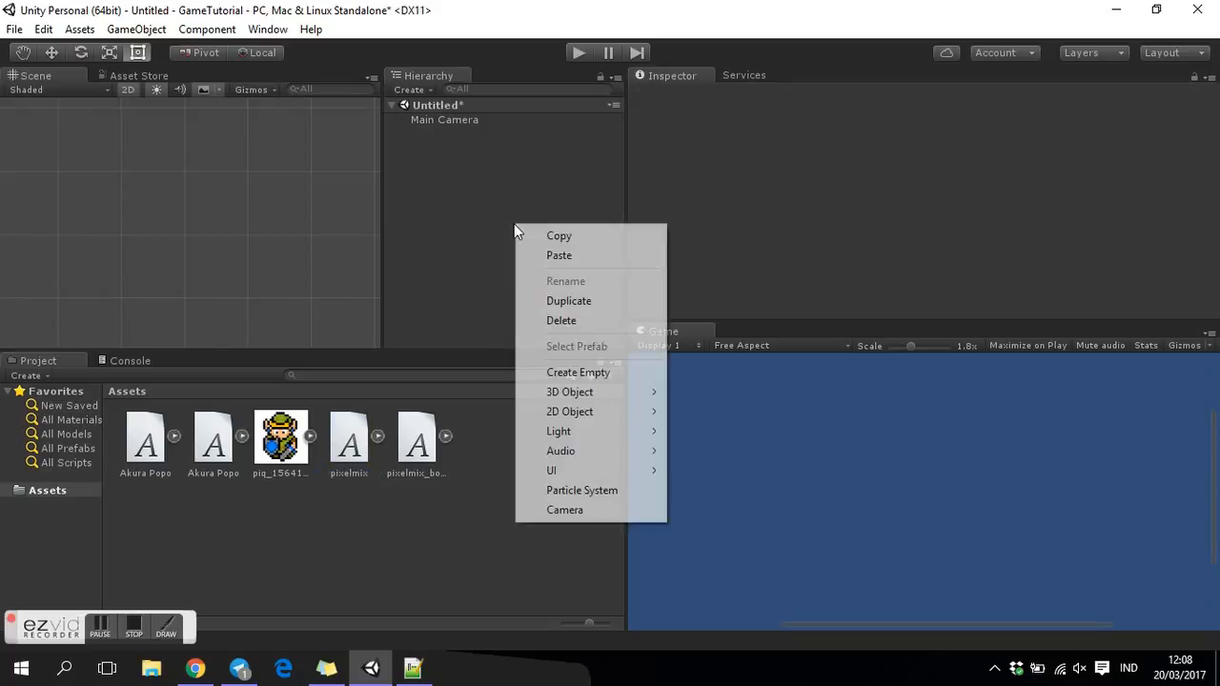
click(472, 223)
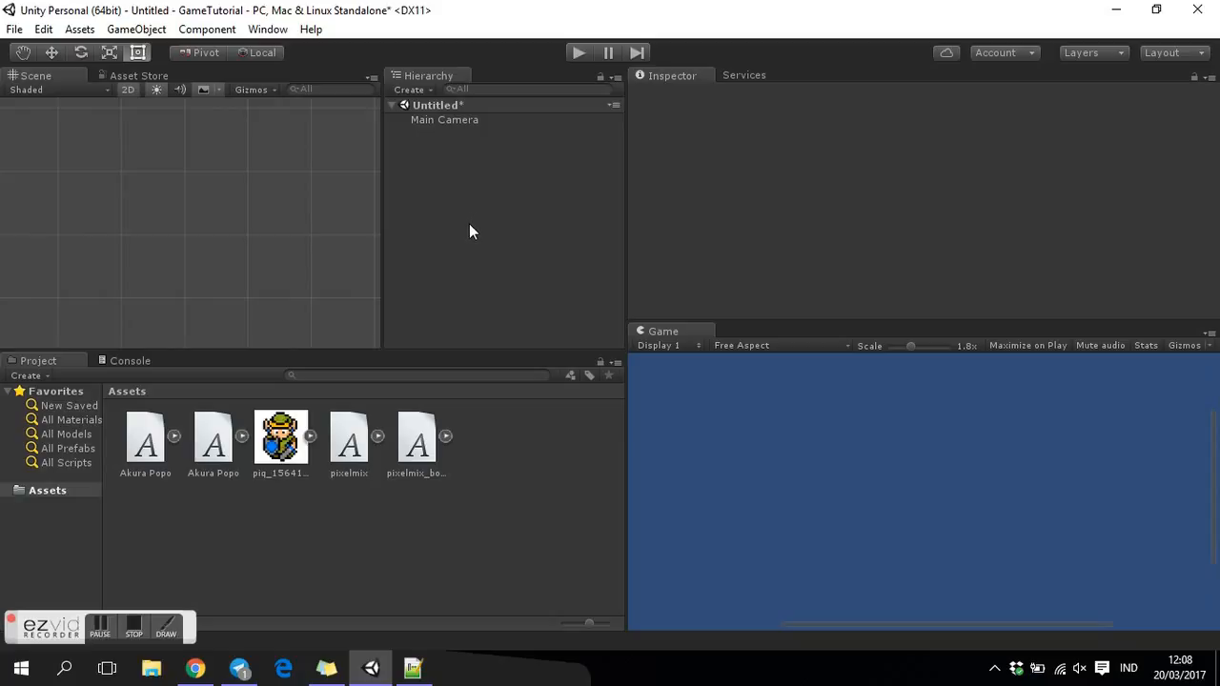
right_click(514, 180)
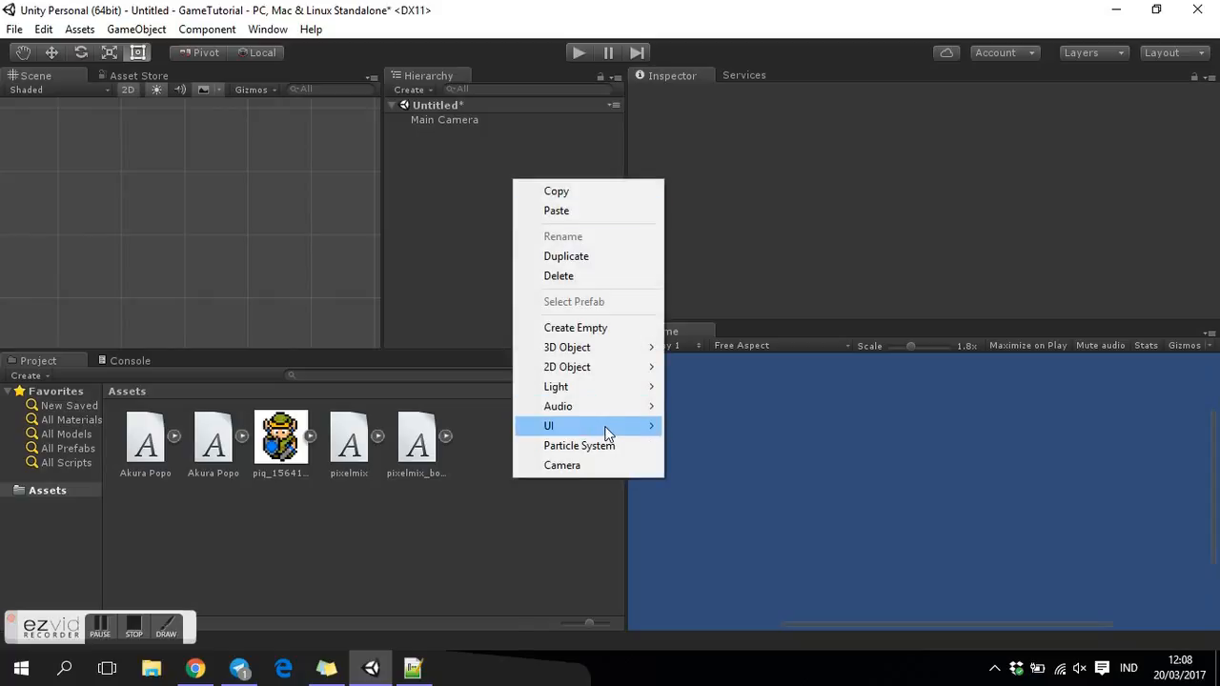
mouse_move(608, 427)
click(485, 428)
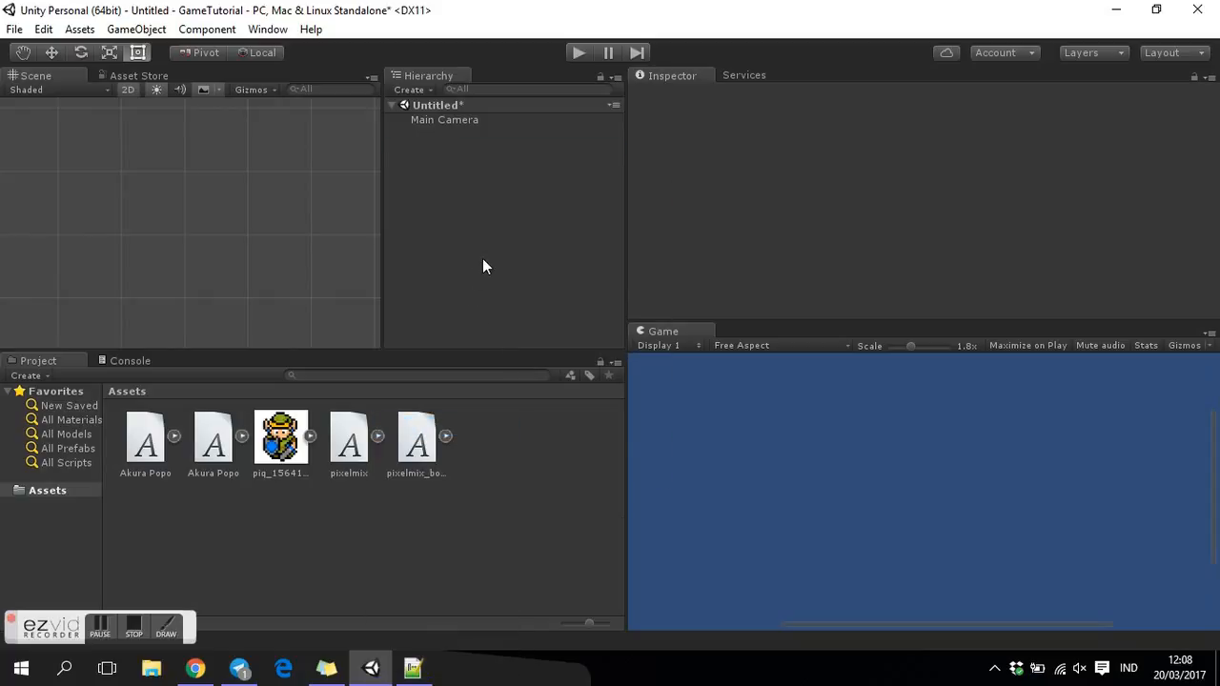
click(489, 270)
Add a 3D Text object to the scene hierarchy.
right_click(489, 268)
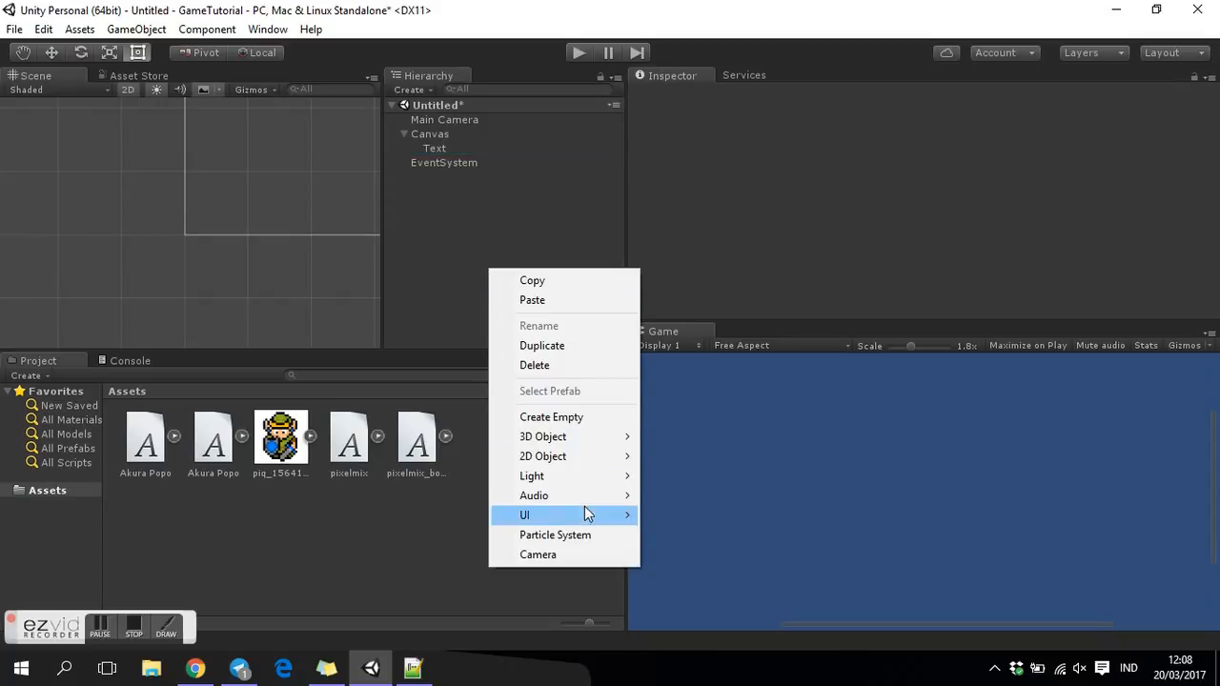
mouse_move(588, 439)
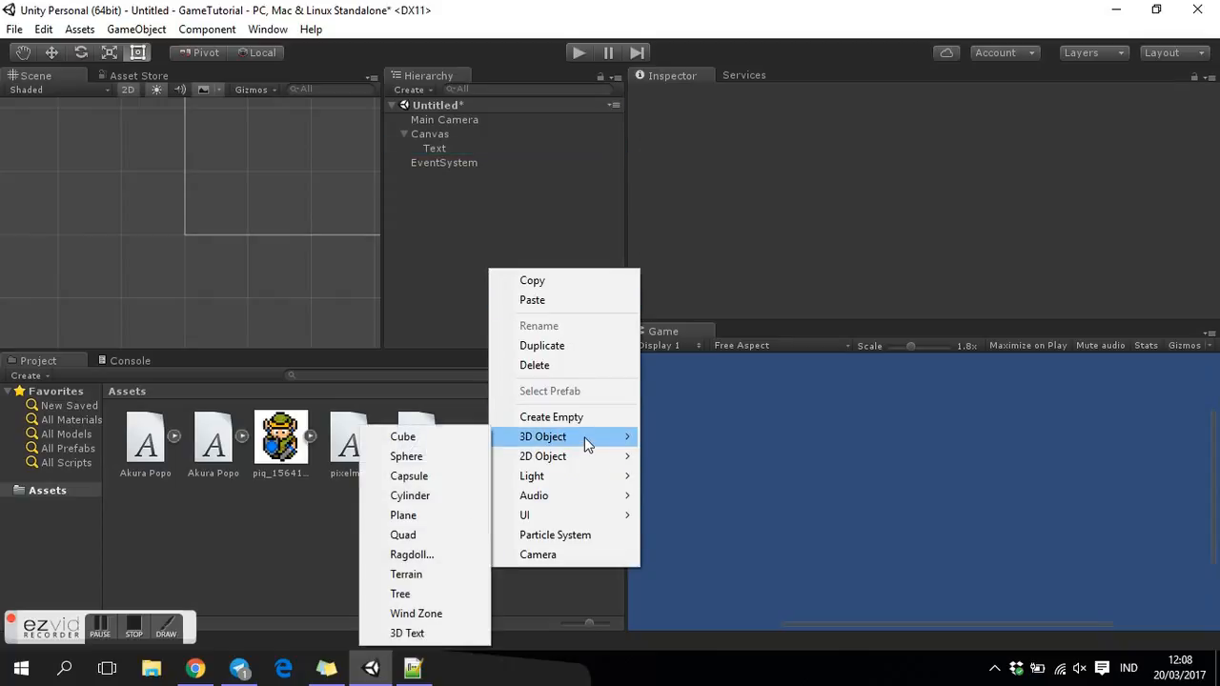
click(441, 633)
click(497, 281)
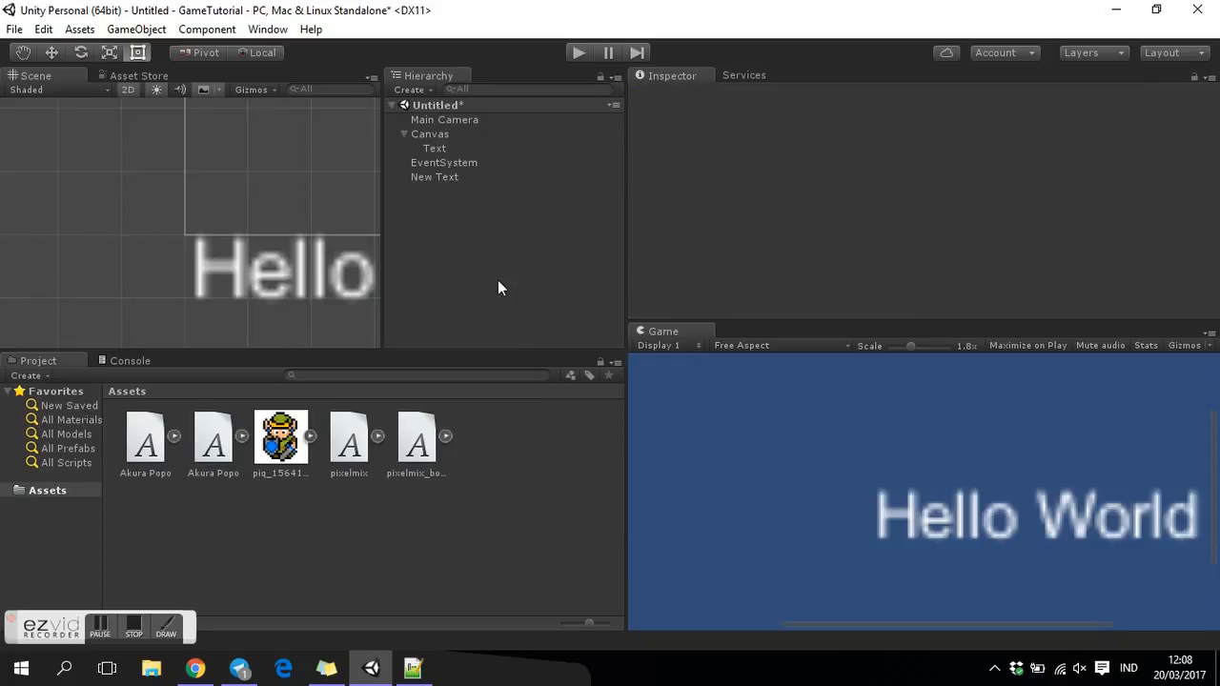
Set the Main Camera's background colour to black (00000000).
click(448, 149)
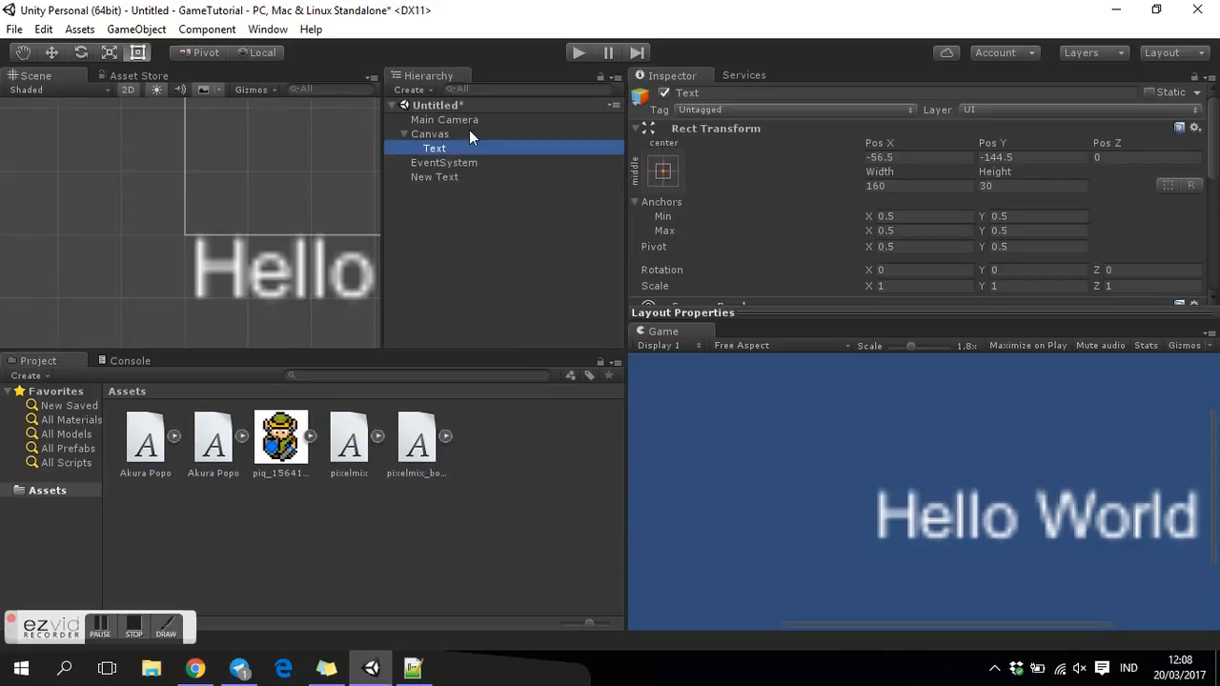
click(571, 121)
click(902, 229)
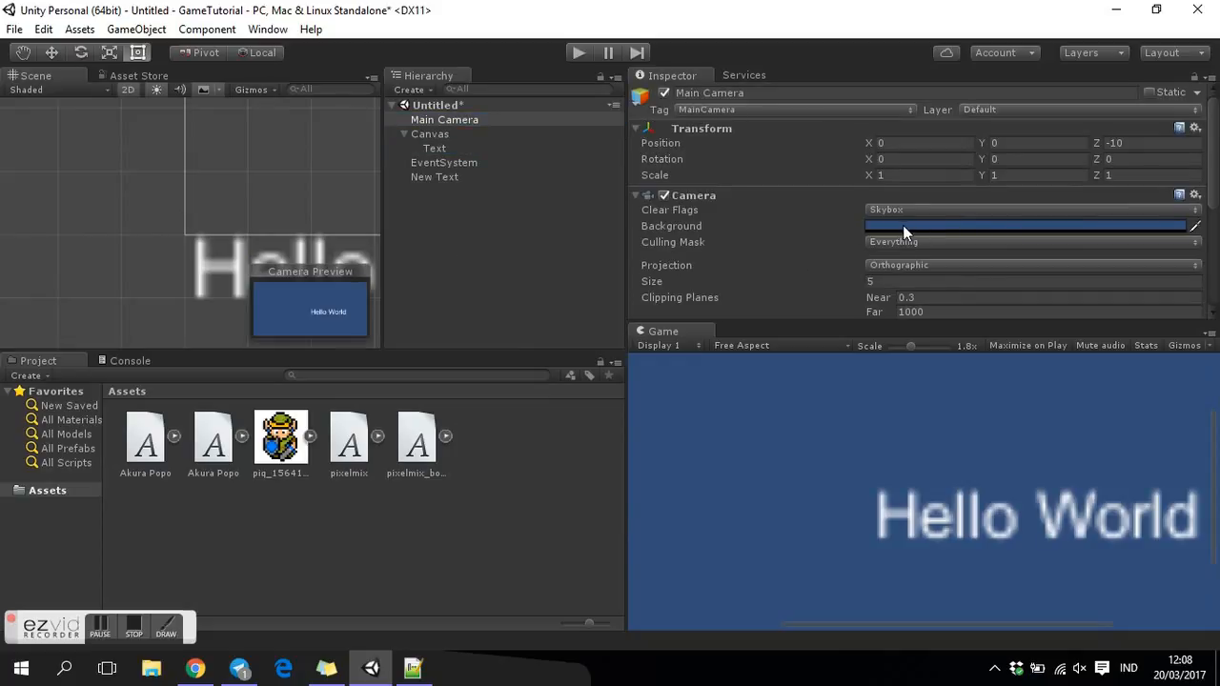
drag(738, 272, 663, 365)
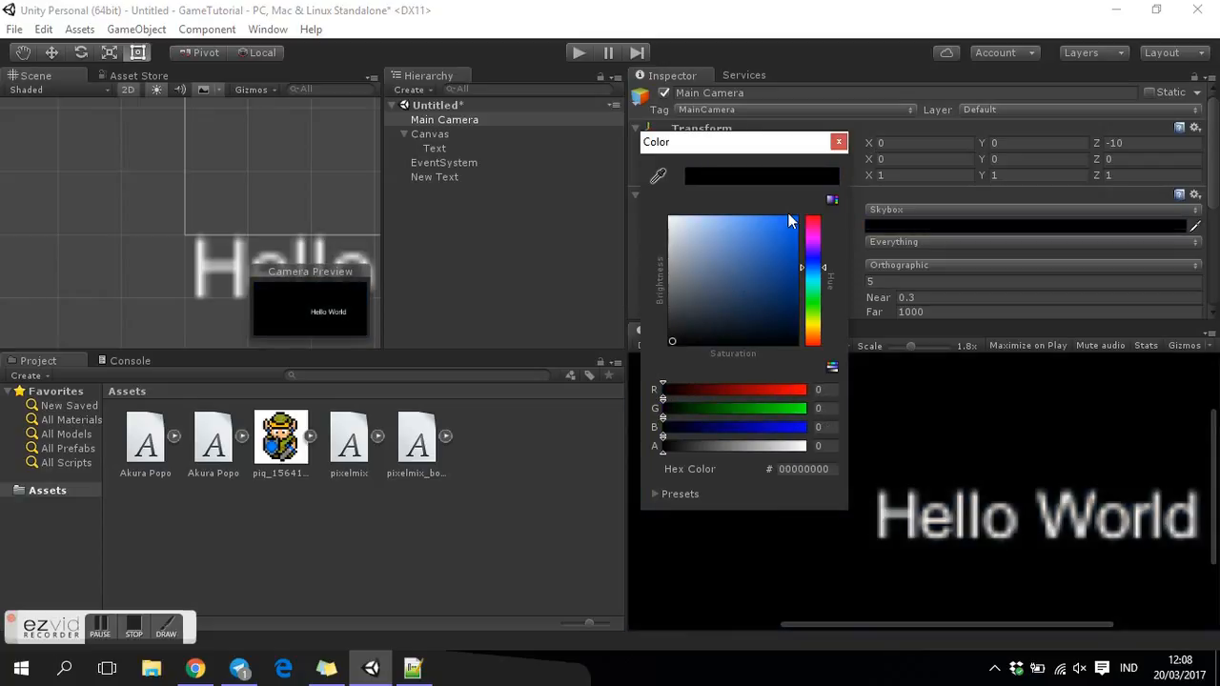
click(839, 142)
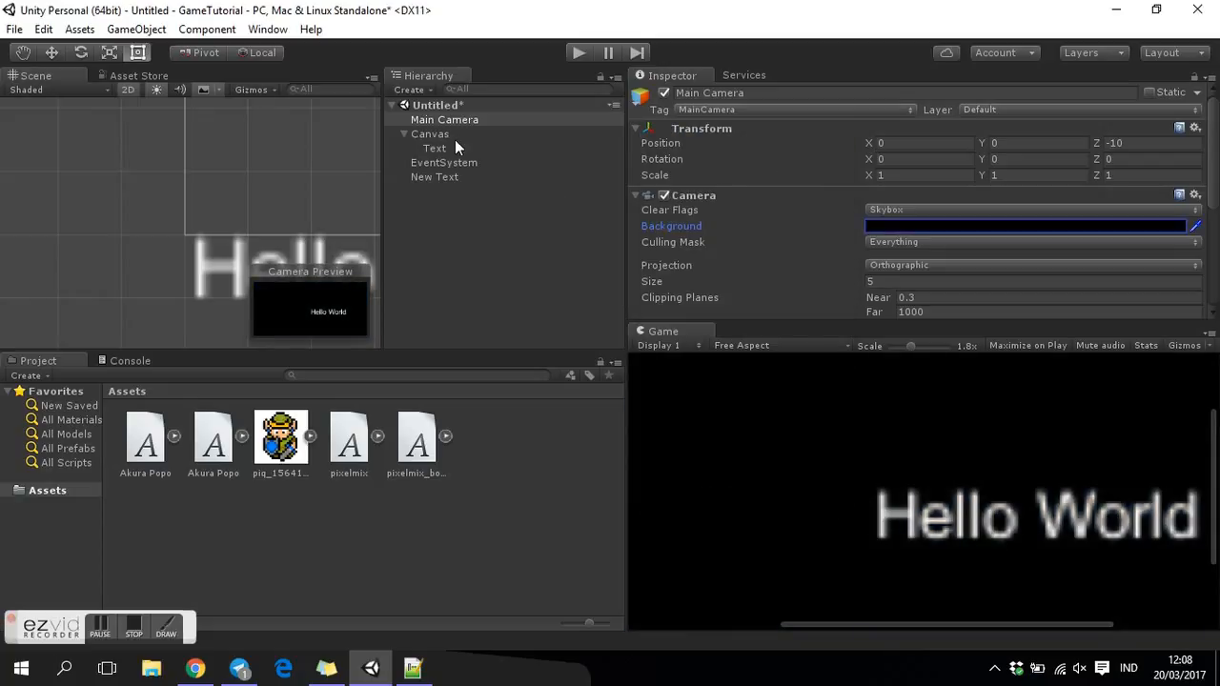
Move the canvas Text object upward with the Move tool into the area shown in the Game view.
click(455, 146)
scroll(307, 204, down, 10)
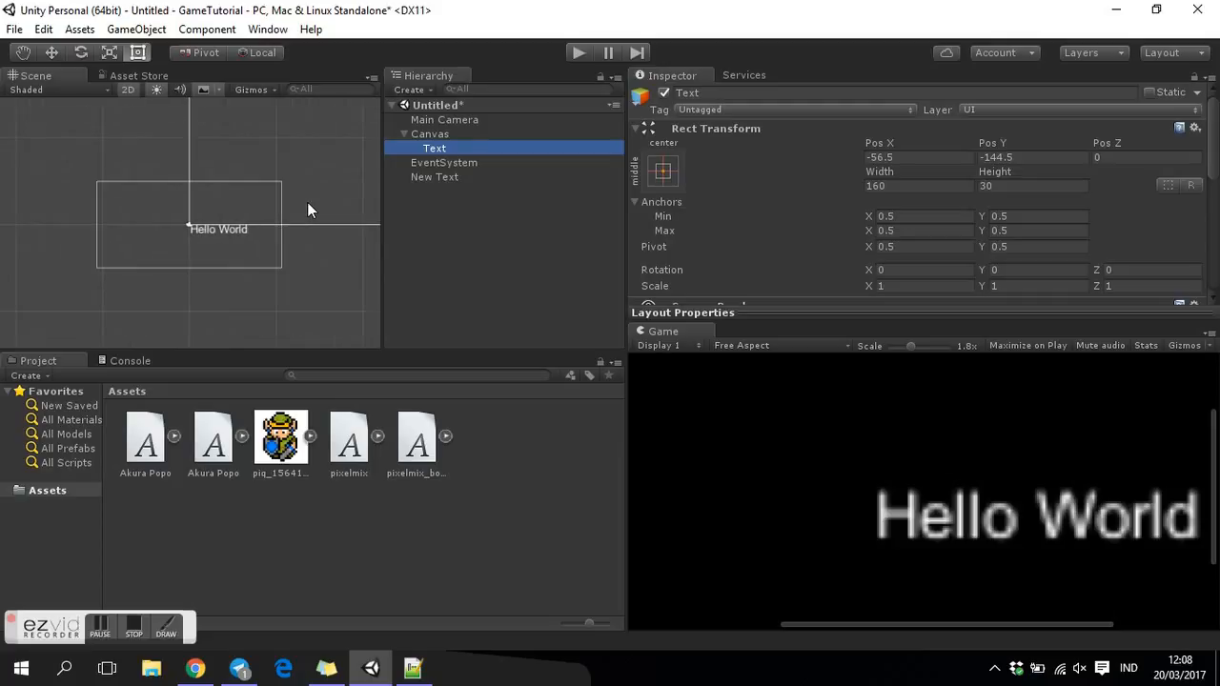
scroll(318, 195, down, 5)
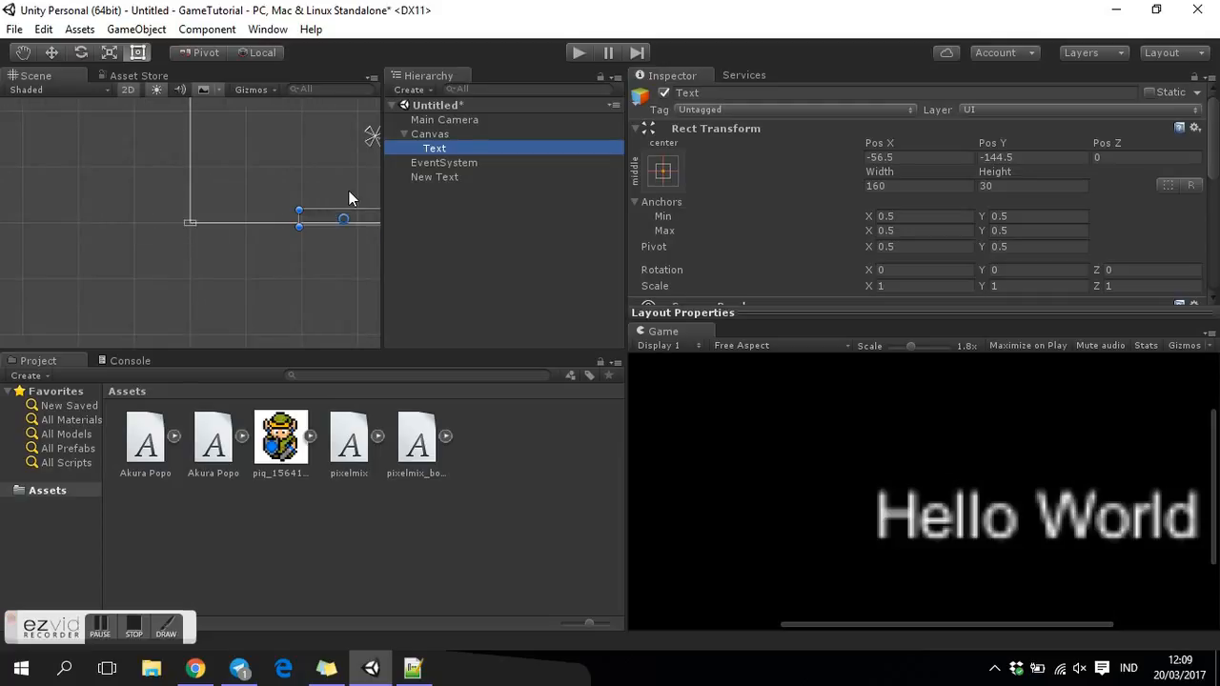
click(53, 54)
middle_drag(278, 183, 165, 192)
drag(227, 200, 235, 123)
Set the canvas text's colour to white (FFFFFFFF) and shift it up to about X -40, Y 52.
scroll(854, 241, down, 10)
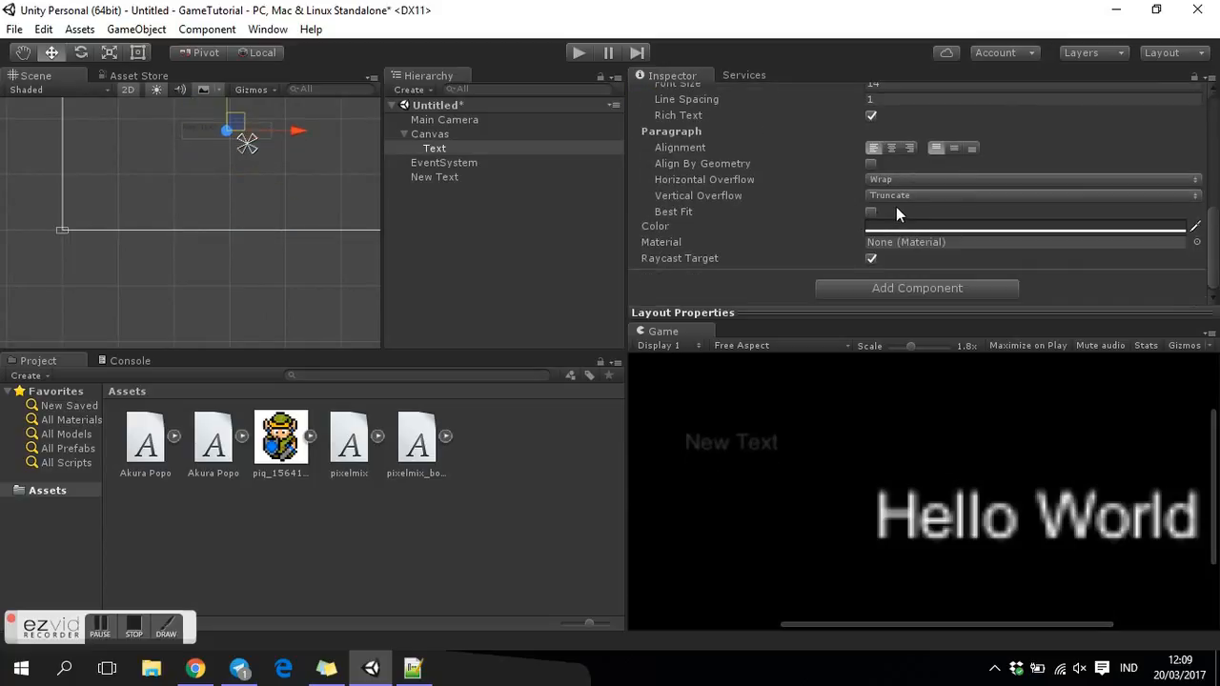
click(904, 223)
drag(759, 253, 644, 199)
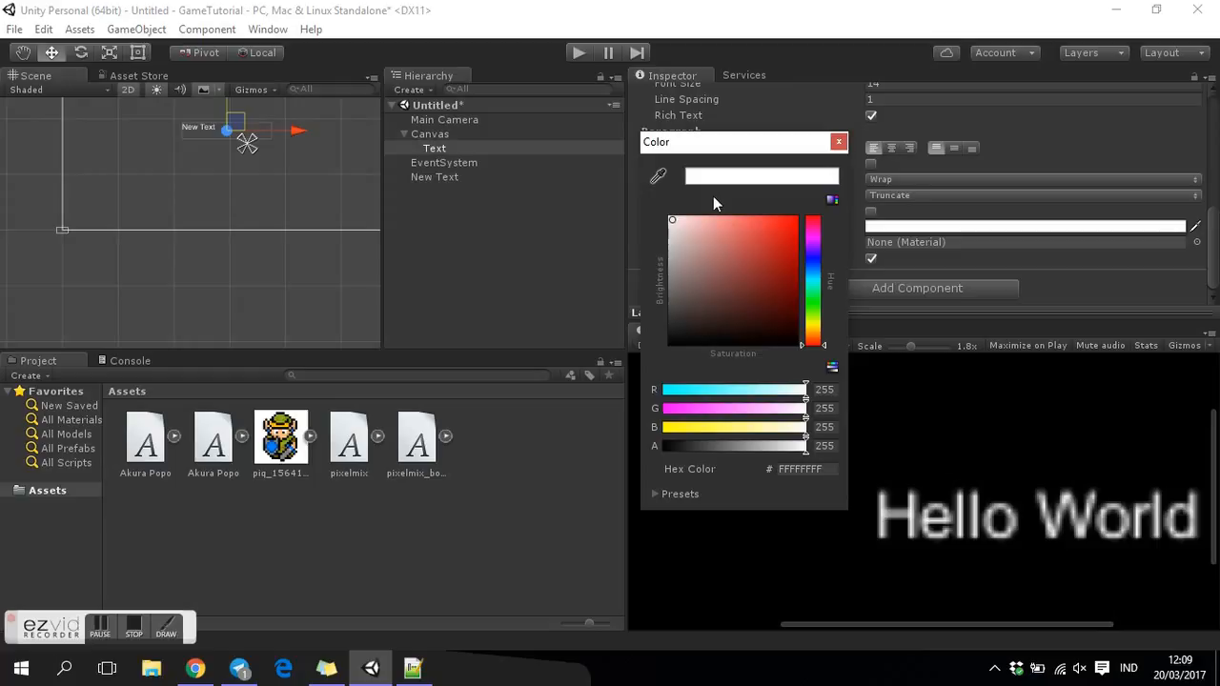
click(839, 139)
drag(239, 120, 237, 104)
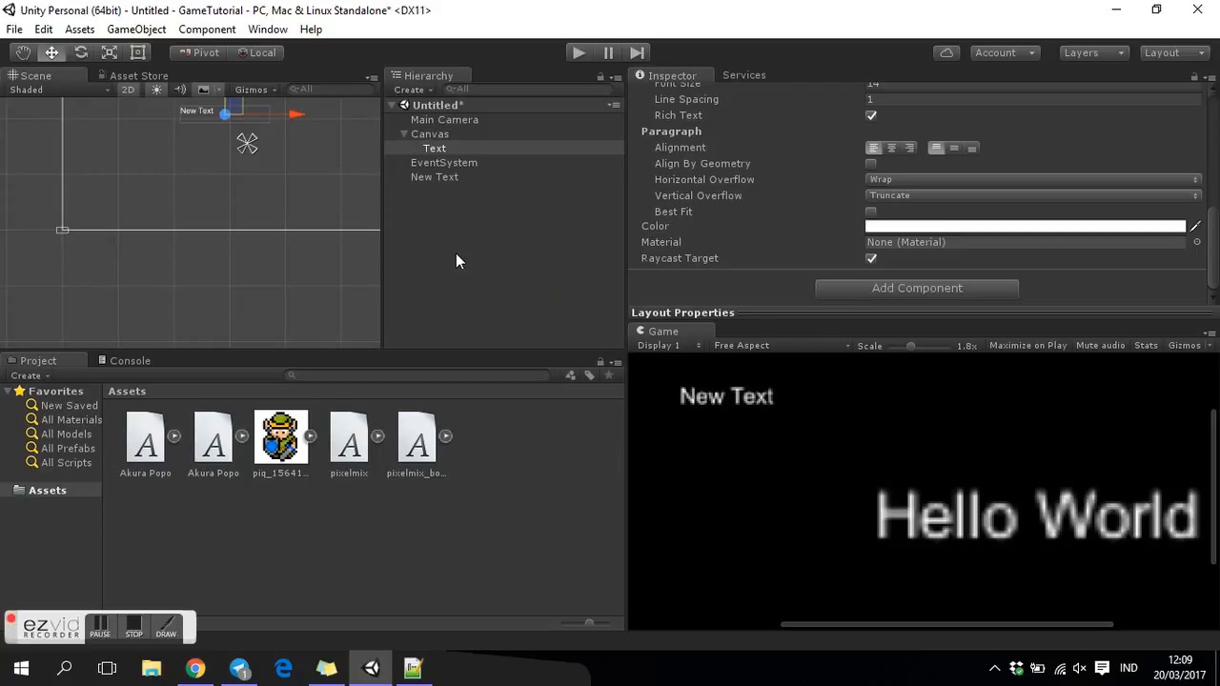
Assign the Akura Popo font asset to the canvas Text object.
scroll(864, 496, down, 3)
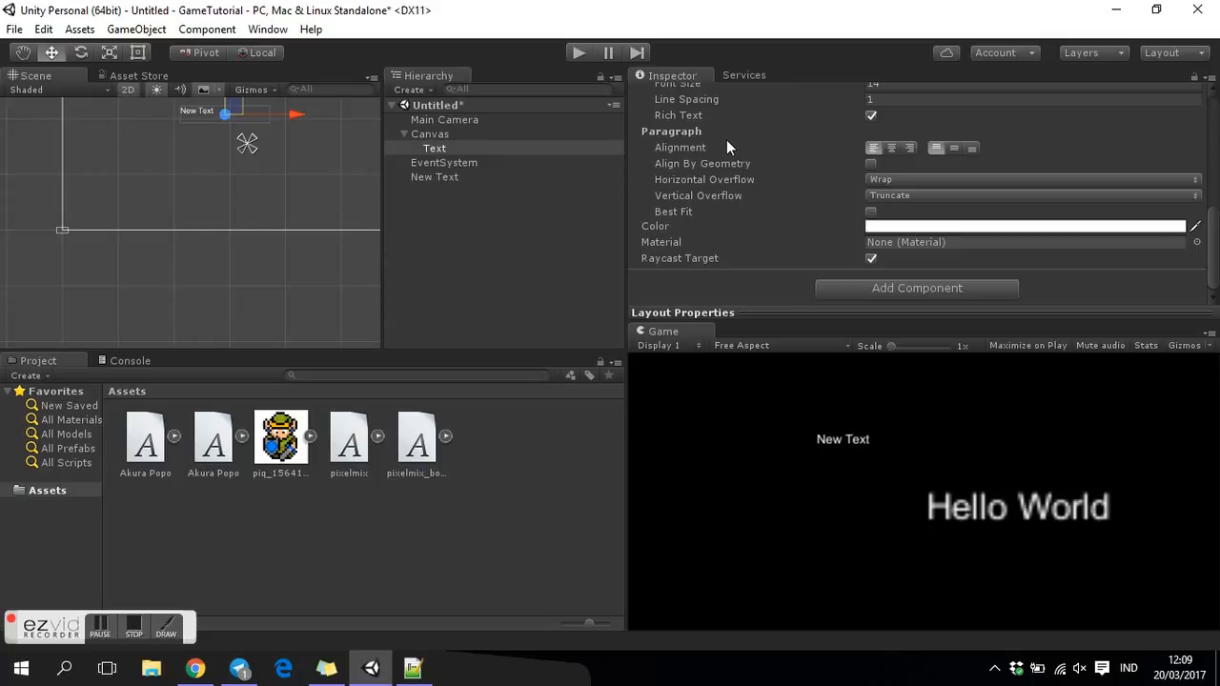
scroll(814, 195, up, 2)
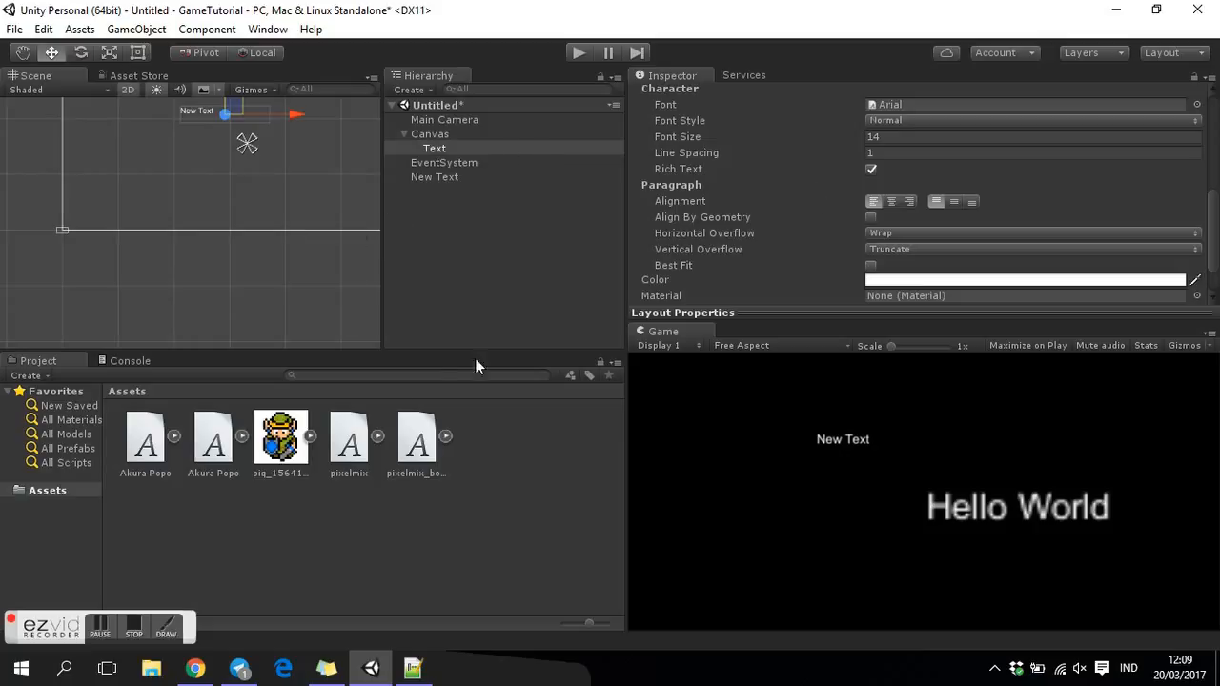
drag(148, 438, 915, 100)
scroll(224, 242, up, 5)
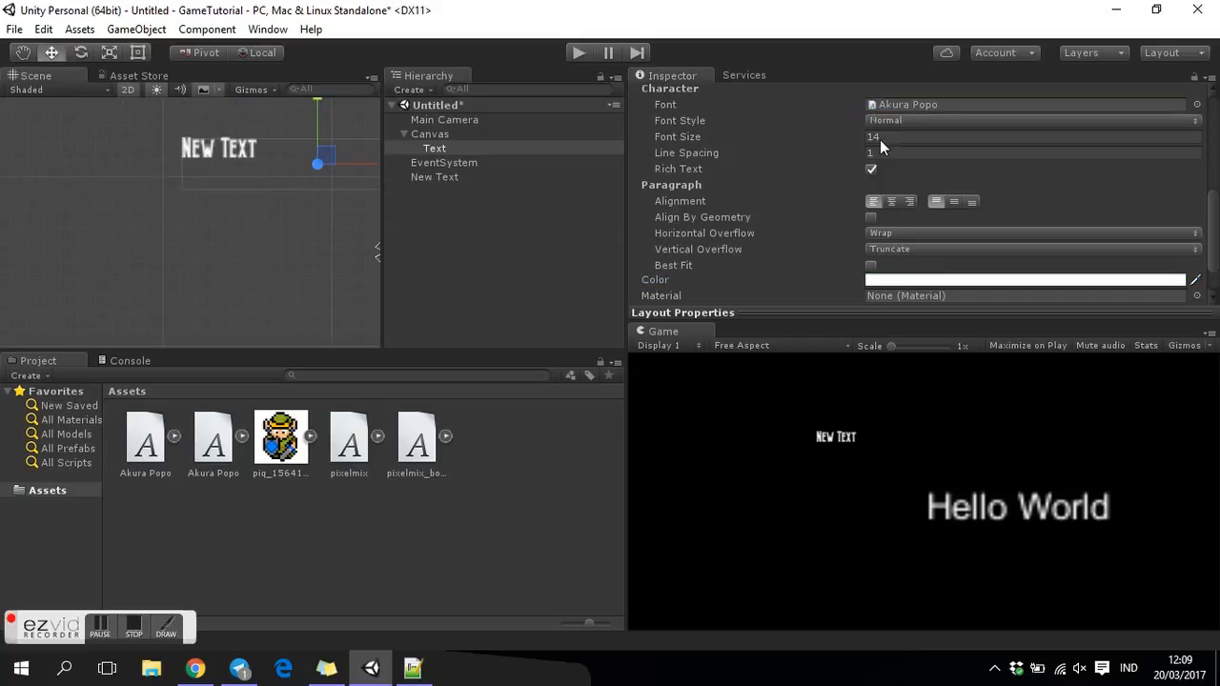
Set the canvas text's font size to 25 and both its horizontal and vertical overflow to Overflow.
mouse_move(861, 138)
mouse_down()
mouse_move(901, 141)
mouse_move(871, 142)
mouse_up()
scroll(862, 193, down, 1)
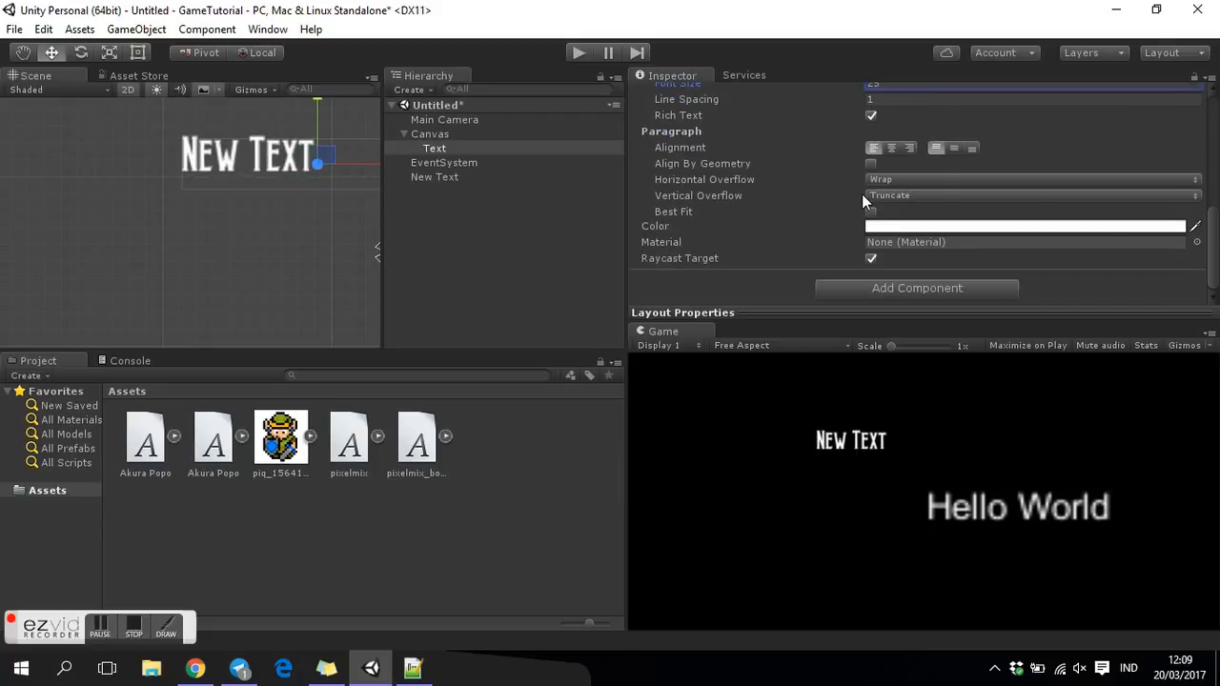
click(902, 181)
click(913, 219)
click(915, 195)
click(911, 234)
Examine the edge sharpness of the canvas text up close in the Scene and Game views, with the Scene area widened.
middle_drag(215, 202, 176, 256)
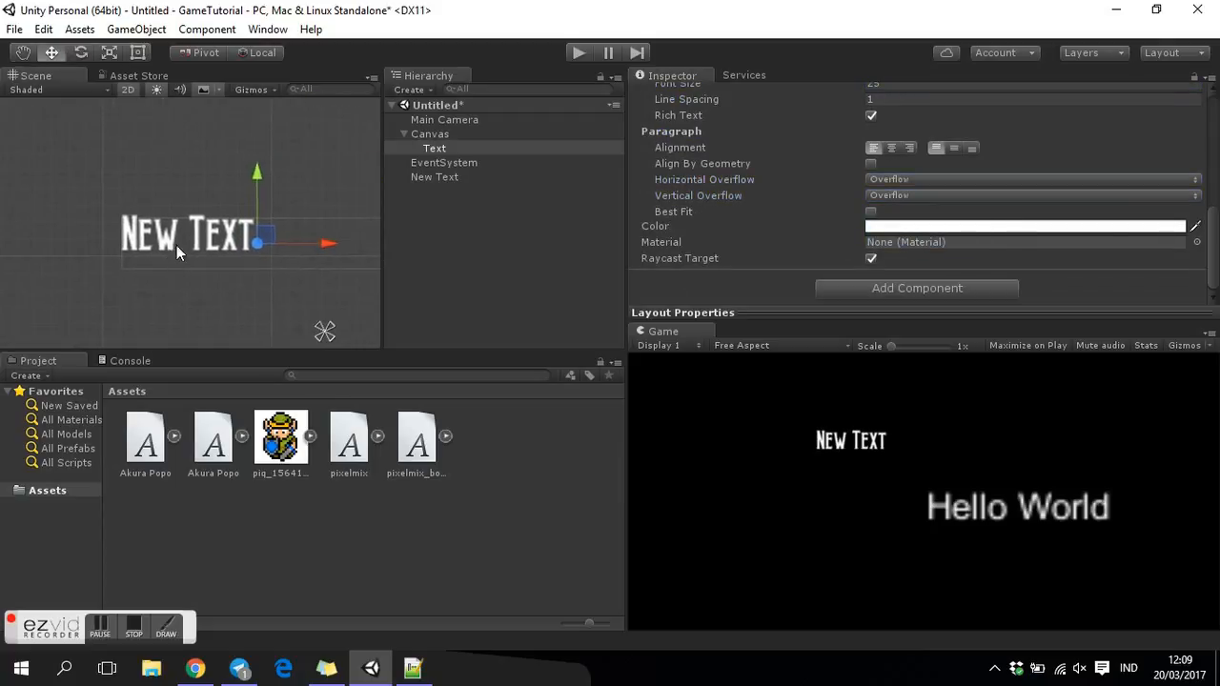
scroll(188, 225, up, 3)
click(503, 251)
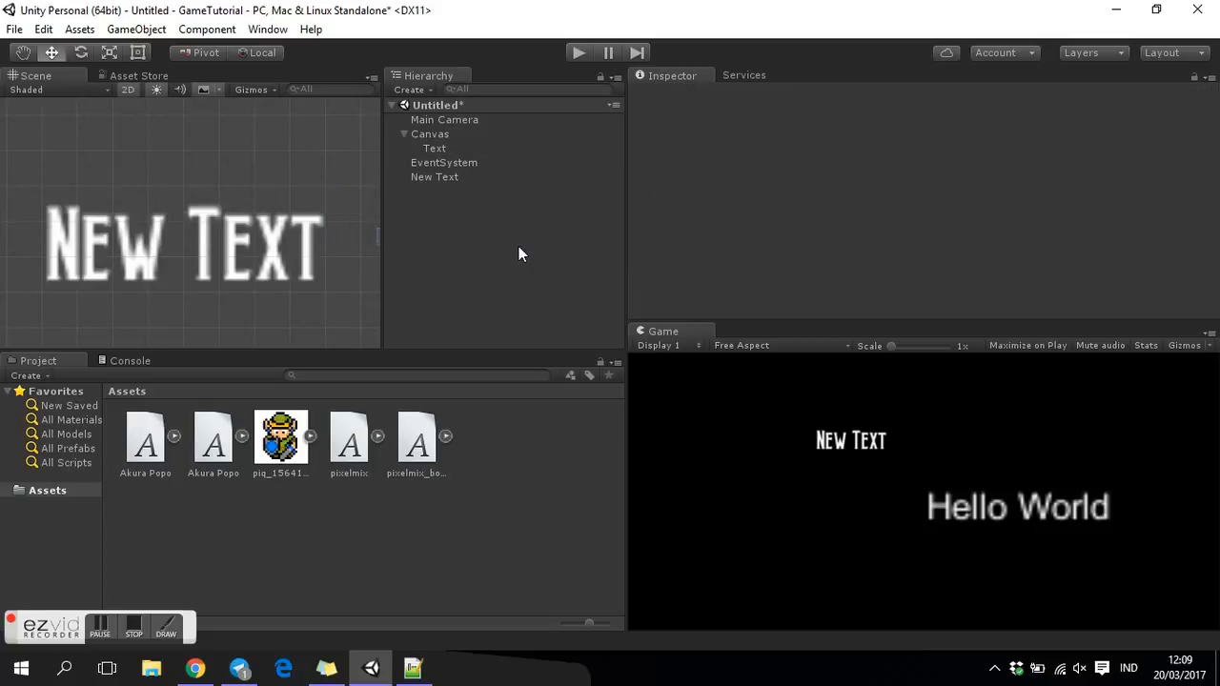
drag(621, 254, 702, 257)
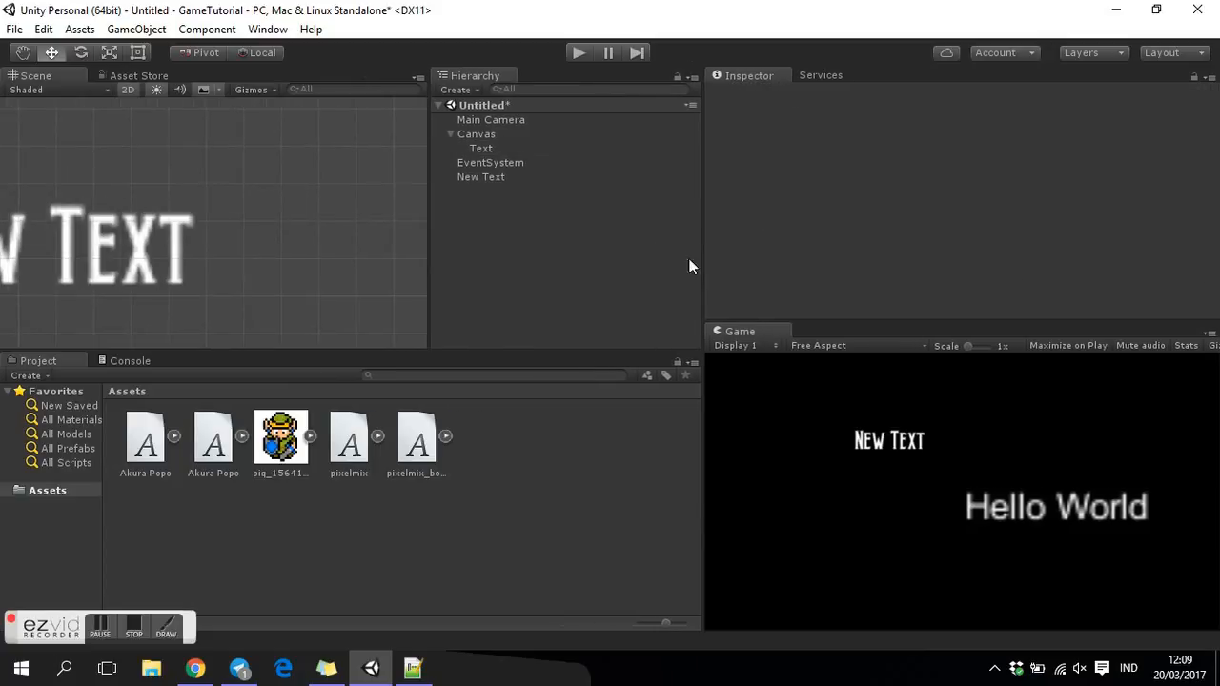
click(494, 149)
scroll(198, 245, up, 5)
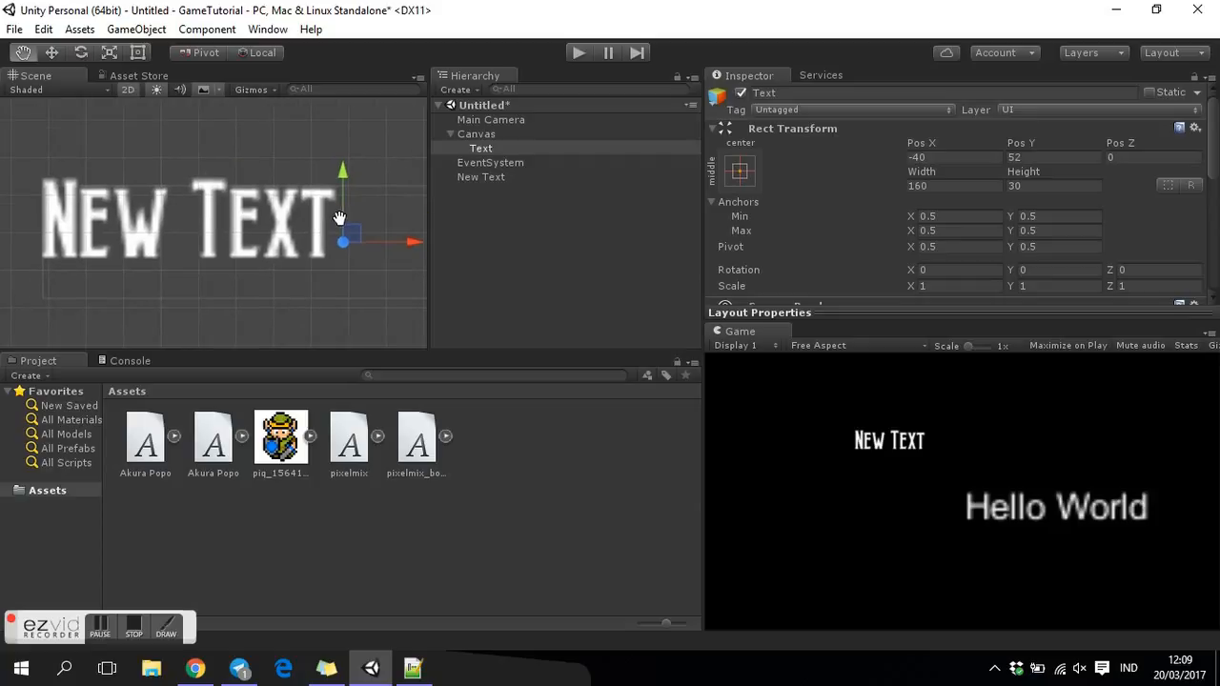
scroll(896, 454, up, 4)
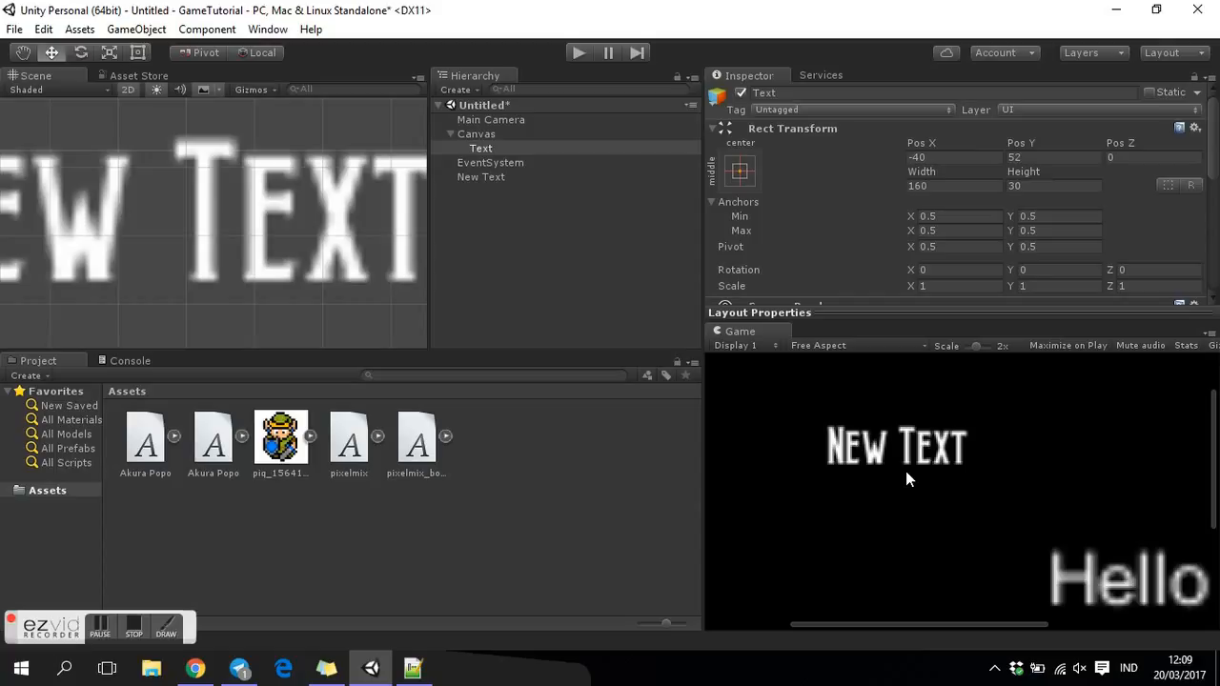
scroll(268, 274, down, 3)
scroll(187, 236, down, 2)
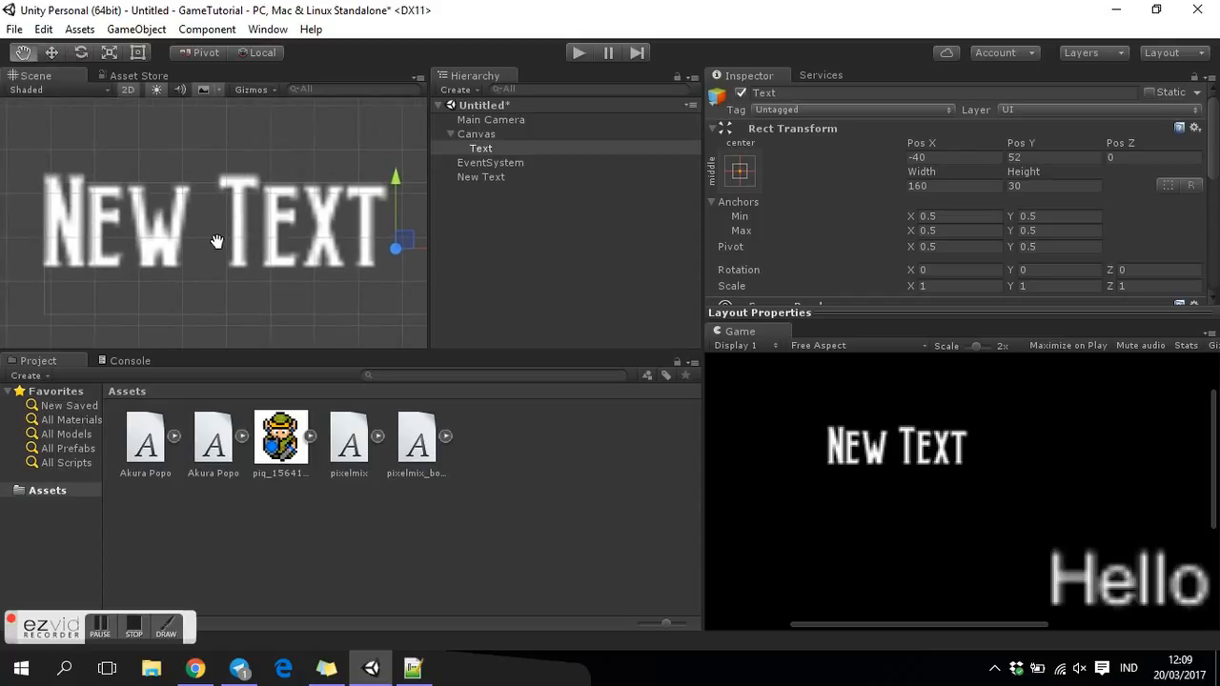
middle_drag(219, 246, 219, 253)
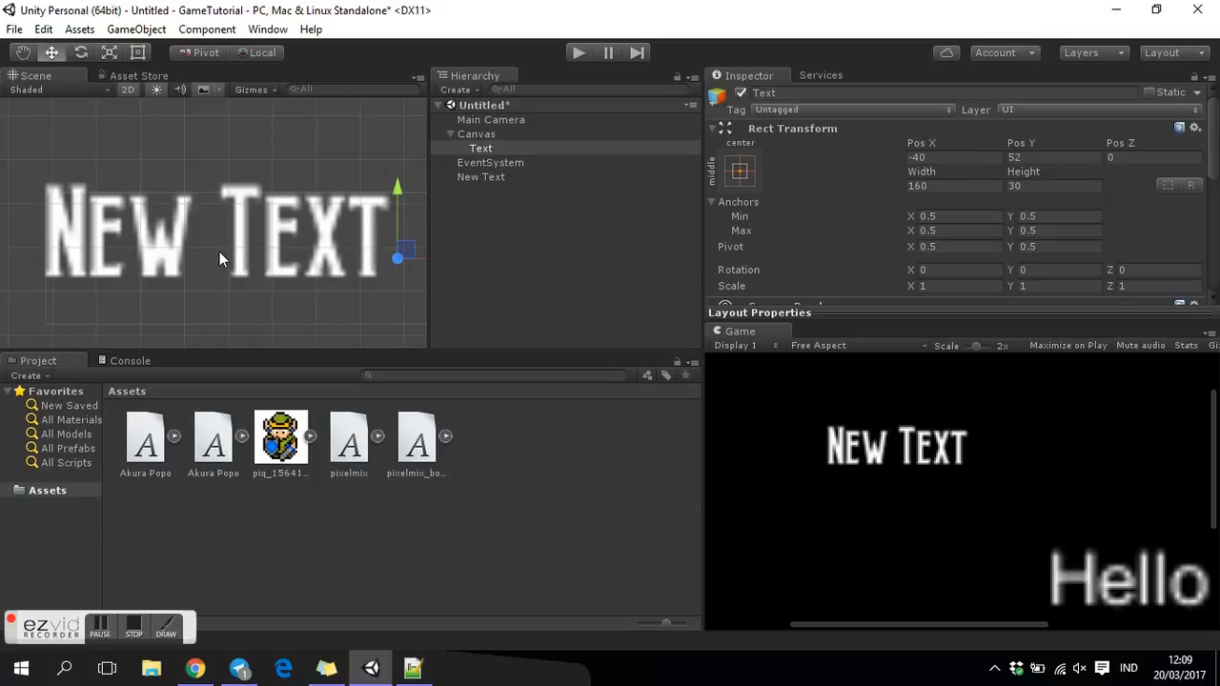
Increase the canvas text's font size slightly and widen the Scene view further.
scroll(854, 214, down, 5)
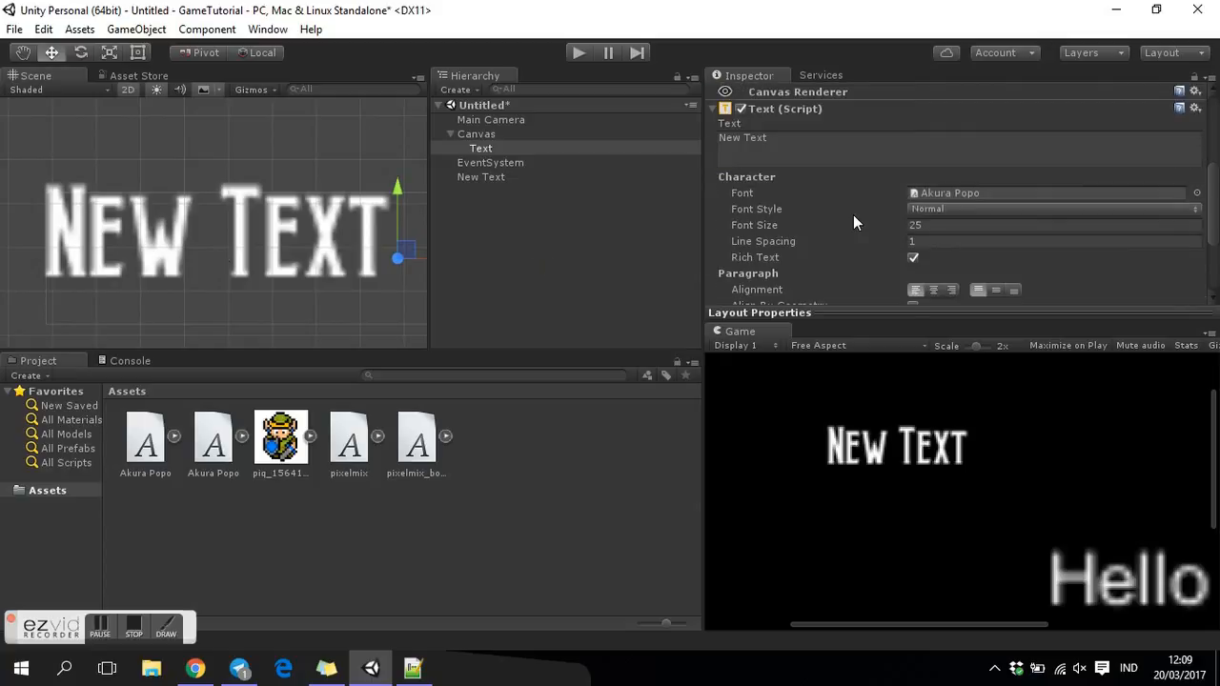
drag(903, 224, 804, 187)
scroll(827, 228, up, 5)
scroll(829, 238, down, 2)
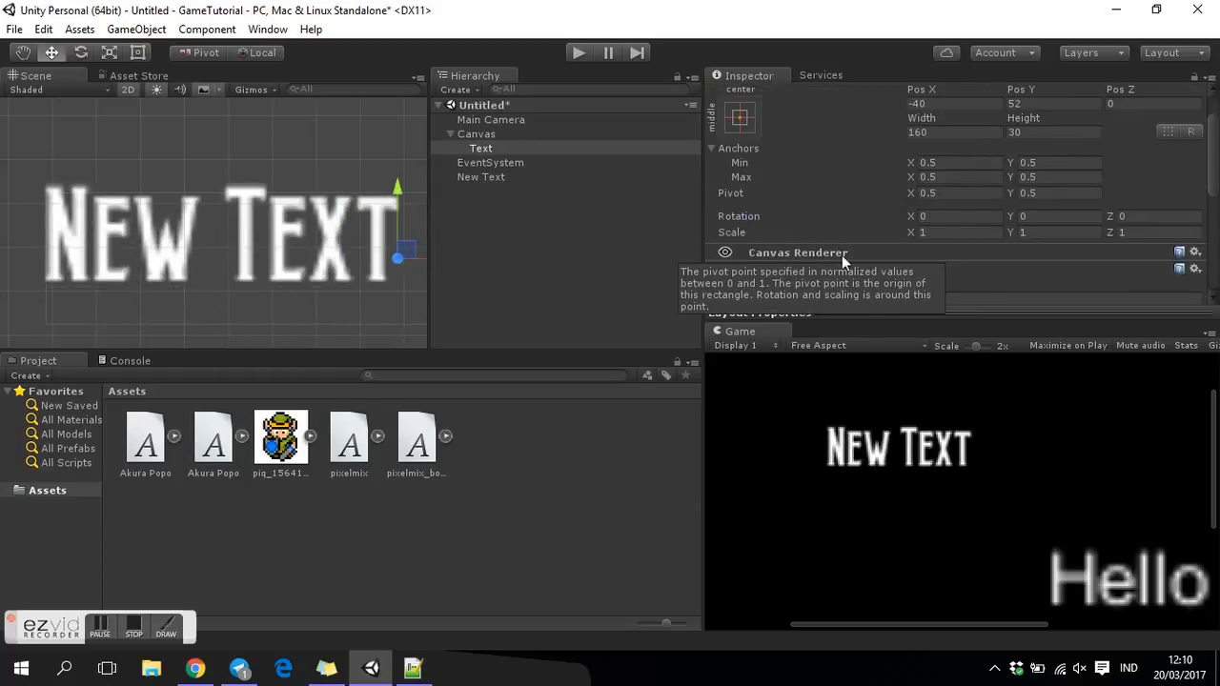
drag(428, 318, 520, 319)
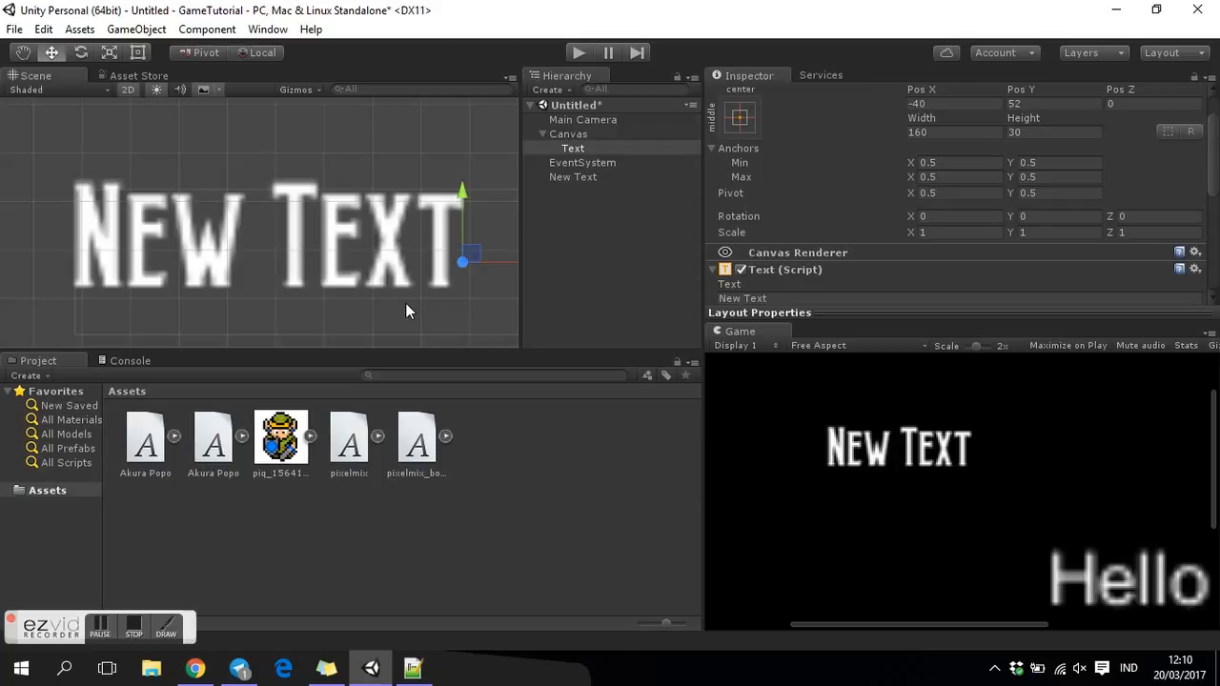
Set the Character option of the first Akura Popo font asset to Unicode and apply the import settings.
scroll(816, 268, down, 2)
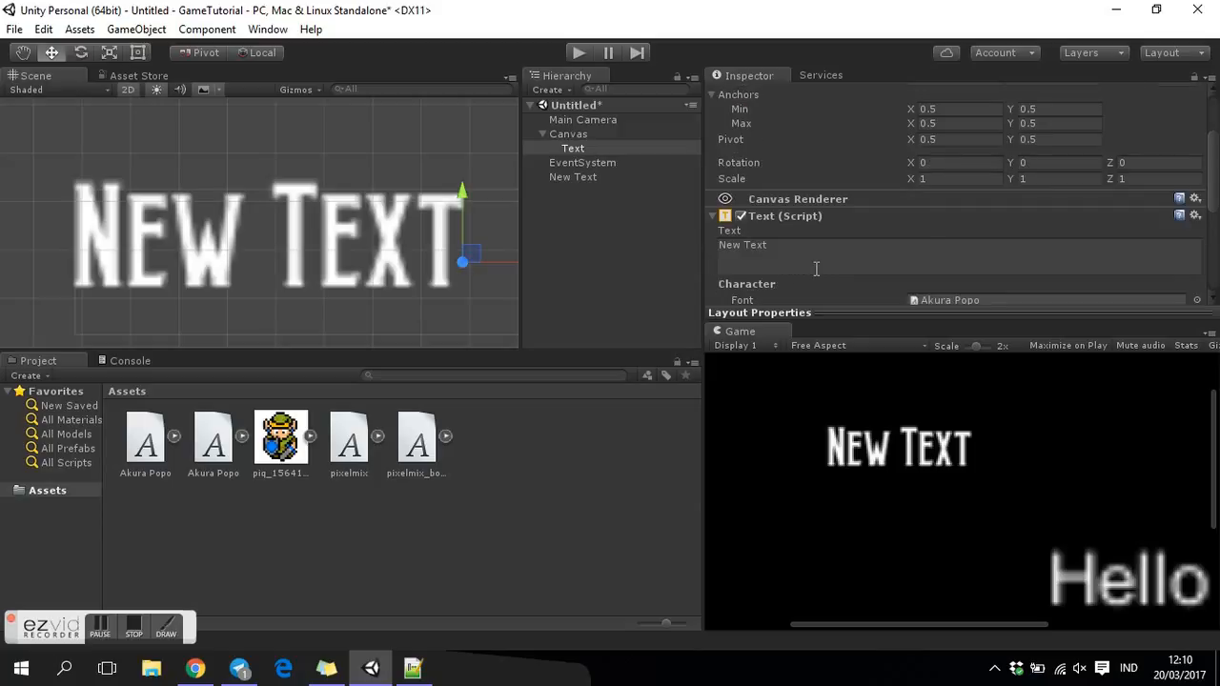
scroll(816, 272, down, 2)
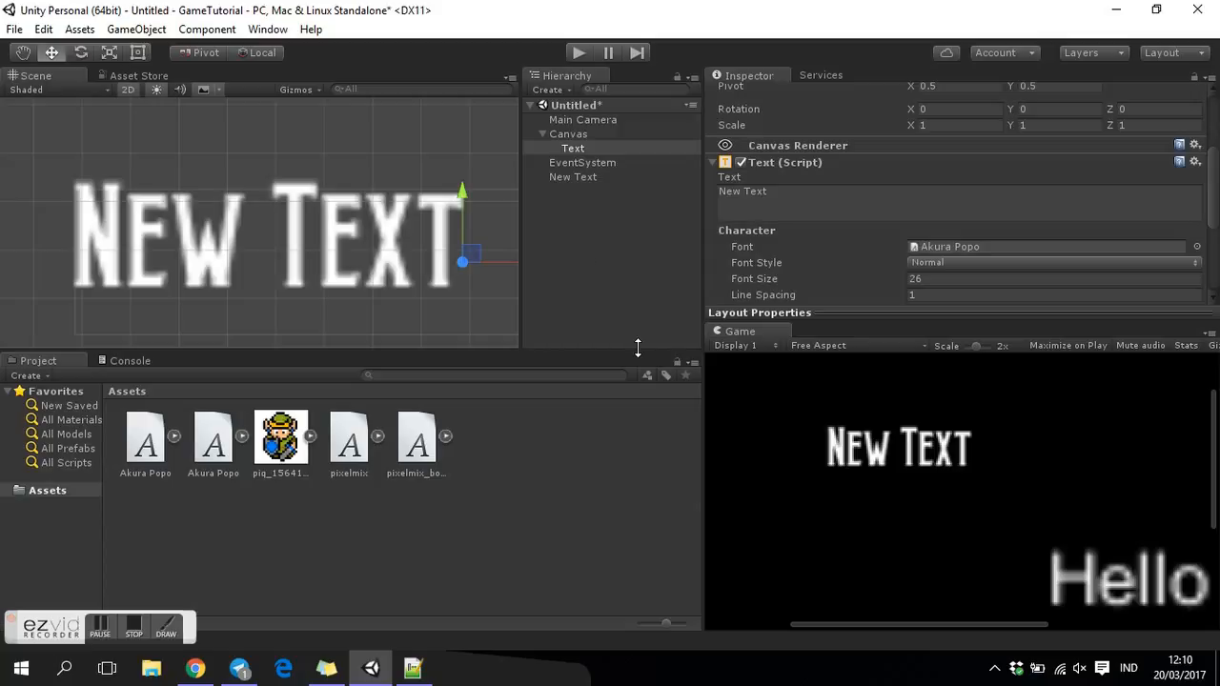
click(153, 448)
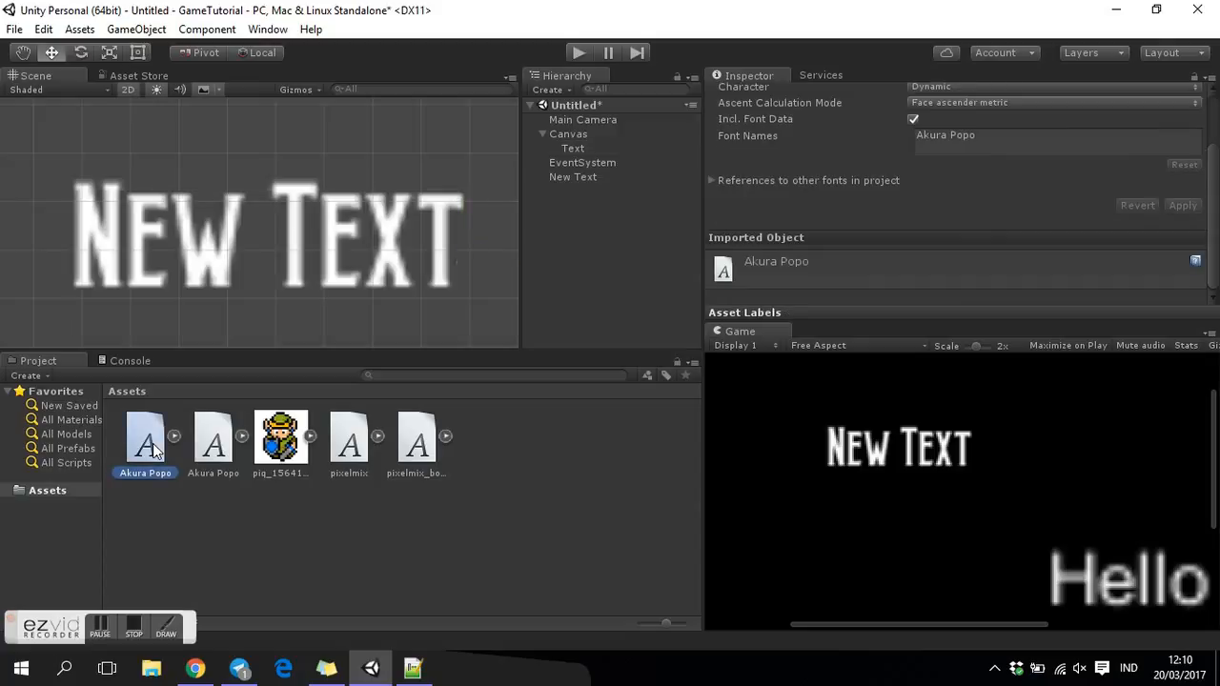
scroll(884, 232, up, 3)
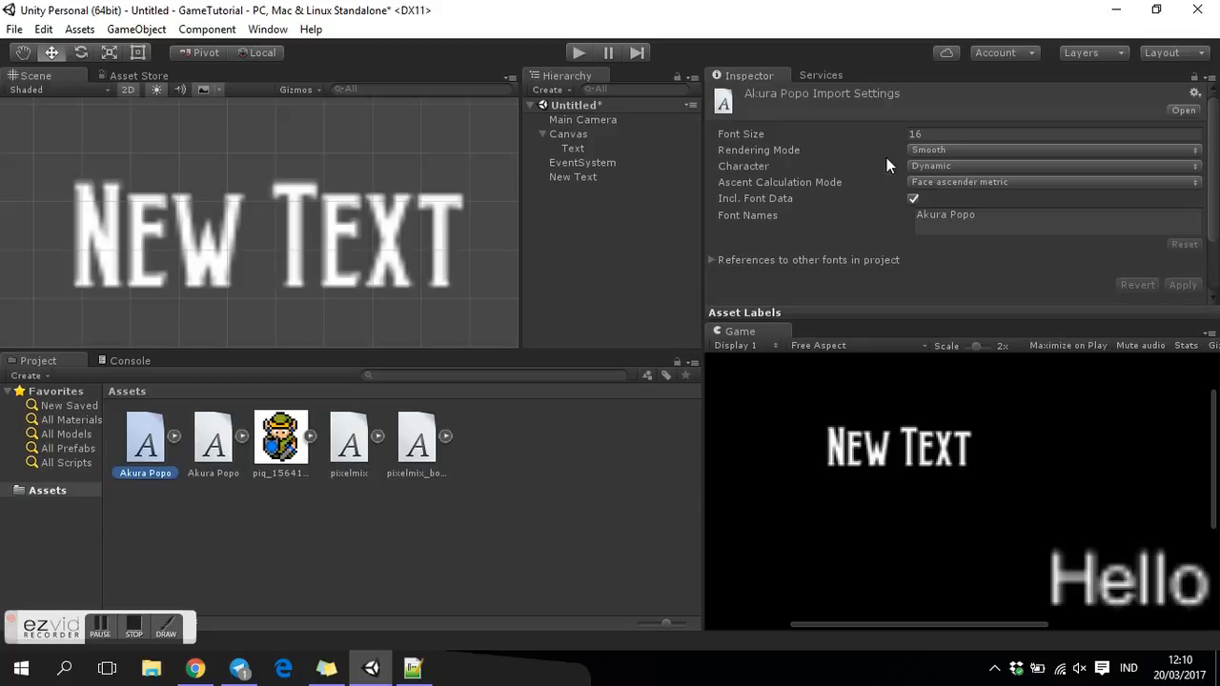
click(932, 166)
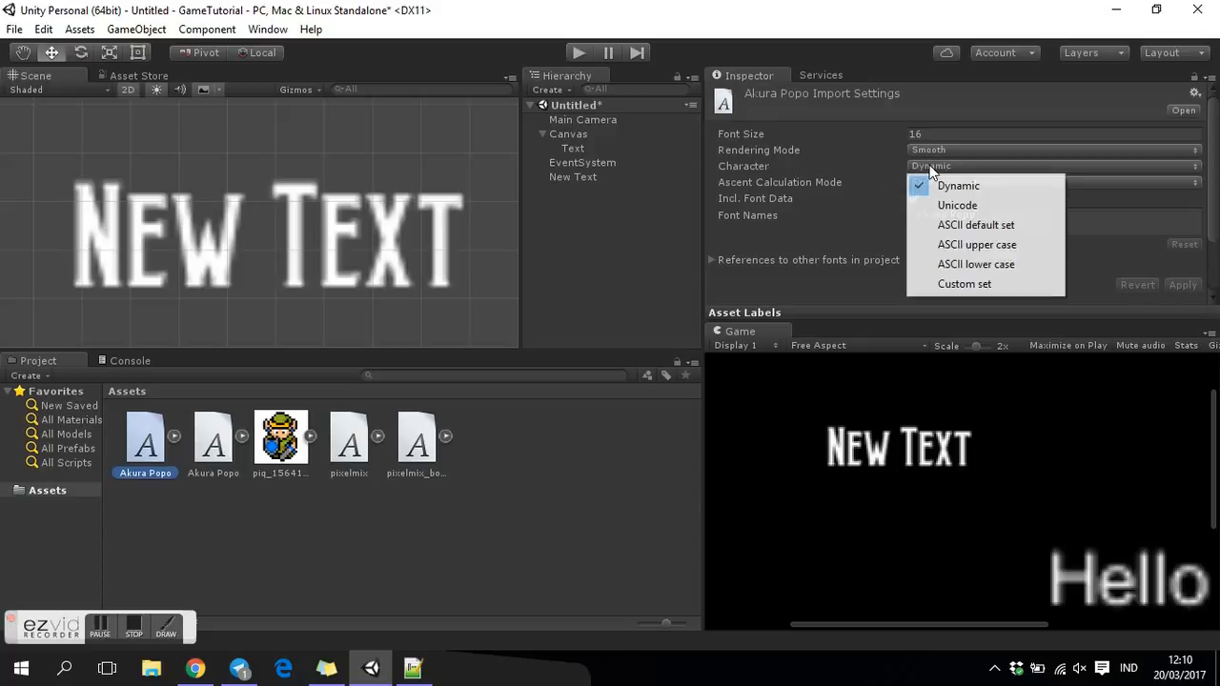
click(944, 206)
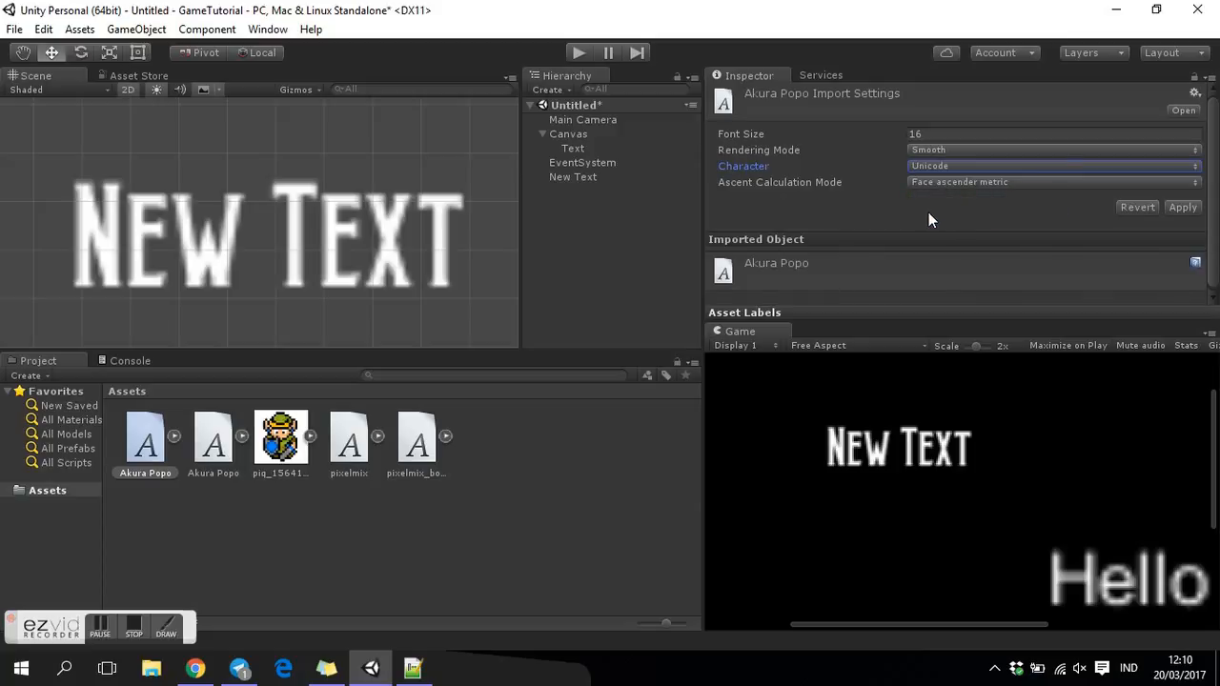
click(1183, 207)
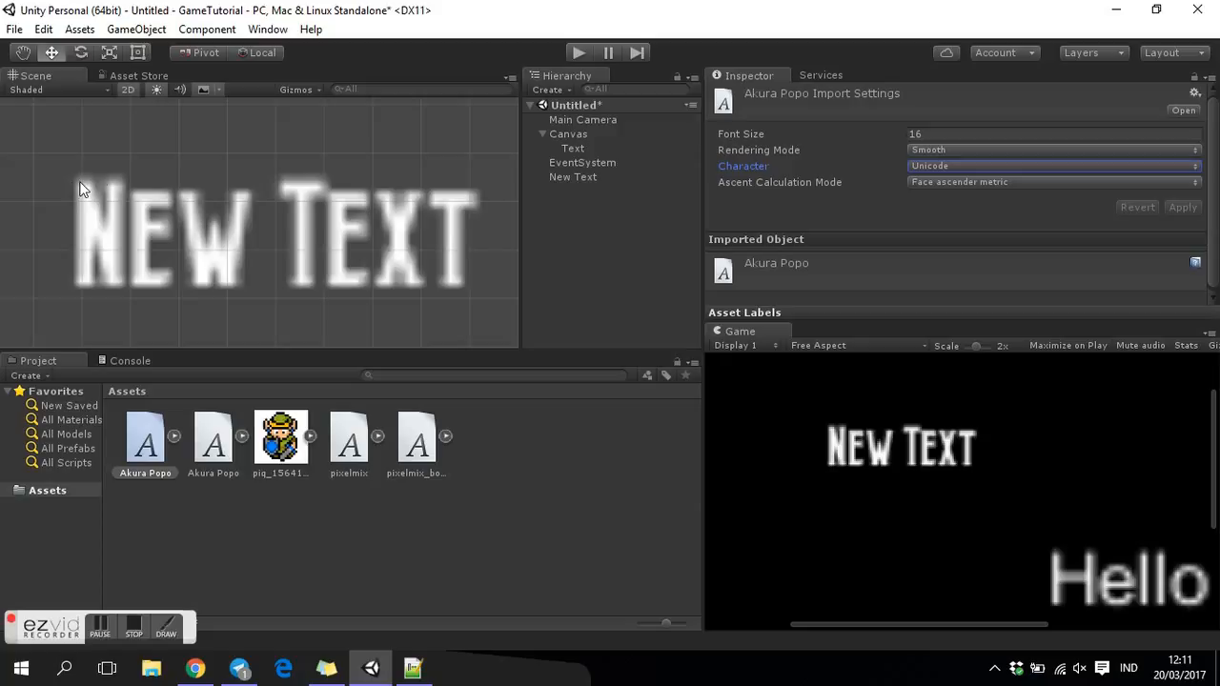
Examine the letter edges of the canvas text up close in the Scene view.
scroll(126, 235, up, 4)
middle_drag(125, 235, 368, 238)
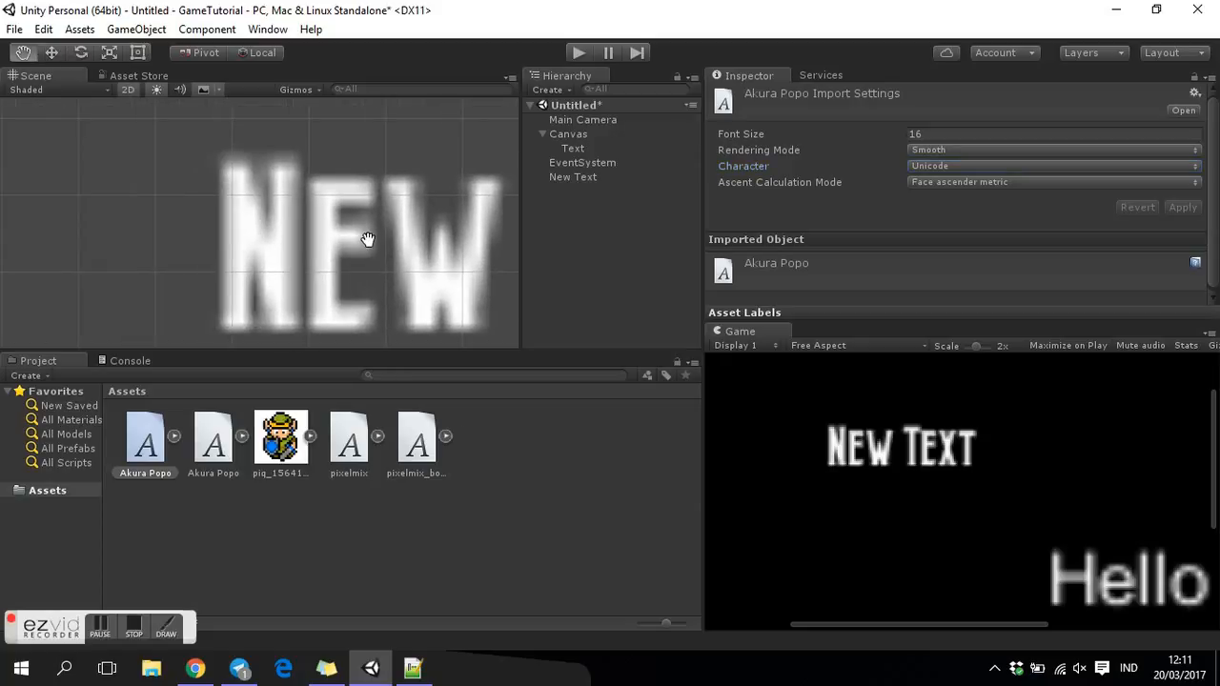
scroll(343, 252, up, 3)
scroll(267, 270, down, 4)
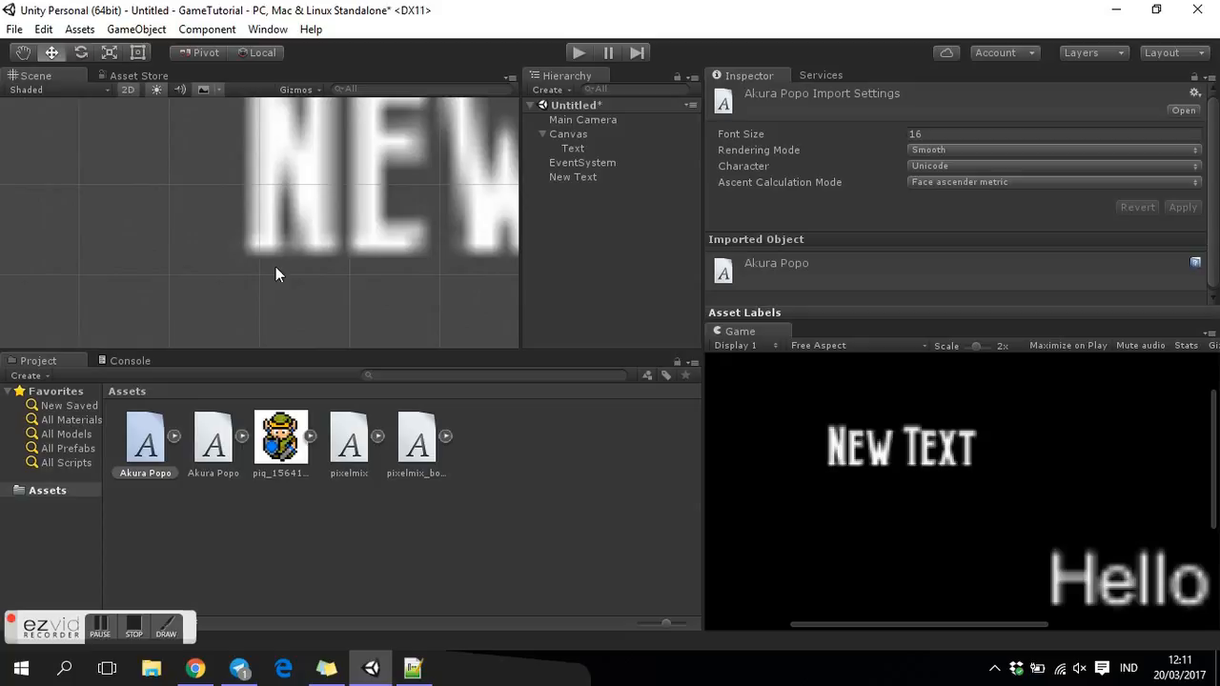
scroll(271, 258, down, 1)
middle_drag(298, 155, 264, 223)
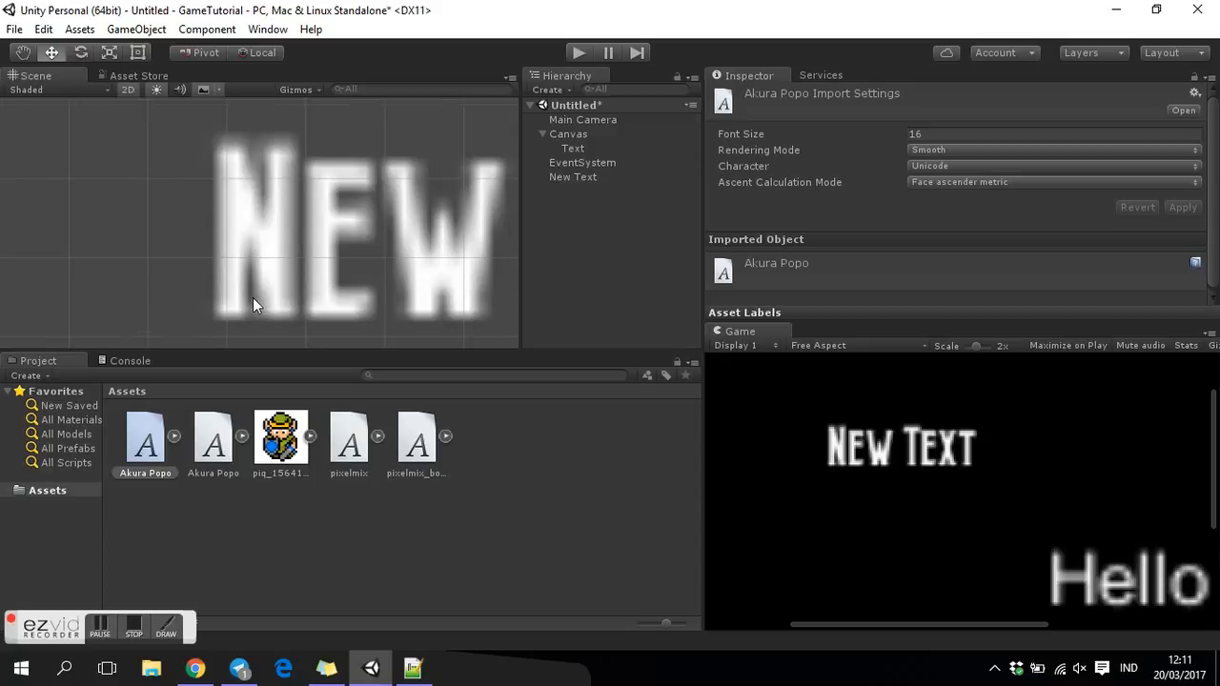
scroll(267, 286, down, 3)
middle_drag(285, 269, 215, 260)
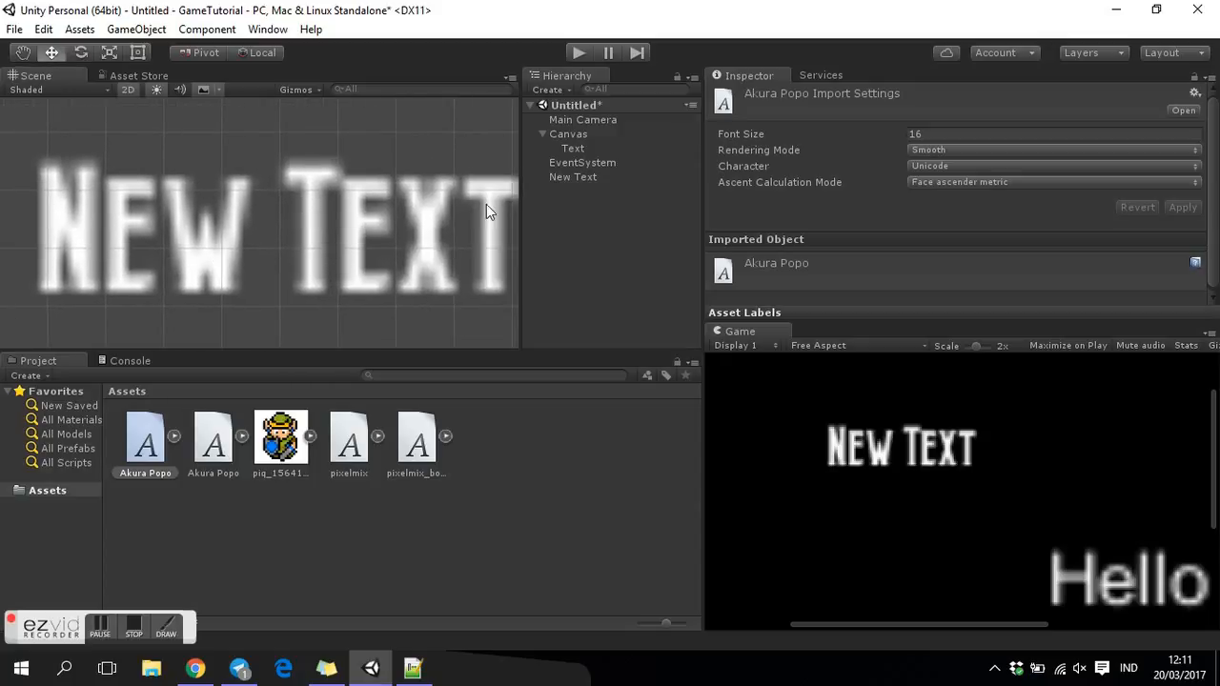
Set the Akura Popo font's import size to 200, apply it, and inspect the canvas text enlarged in the Game view.
click(940, 134)
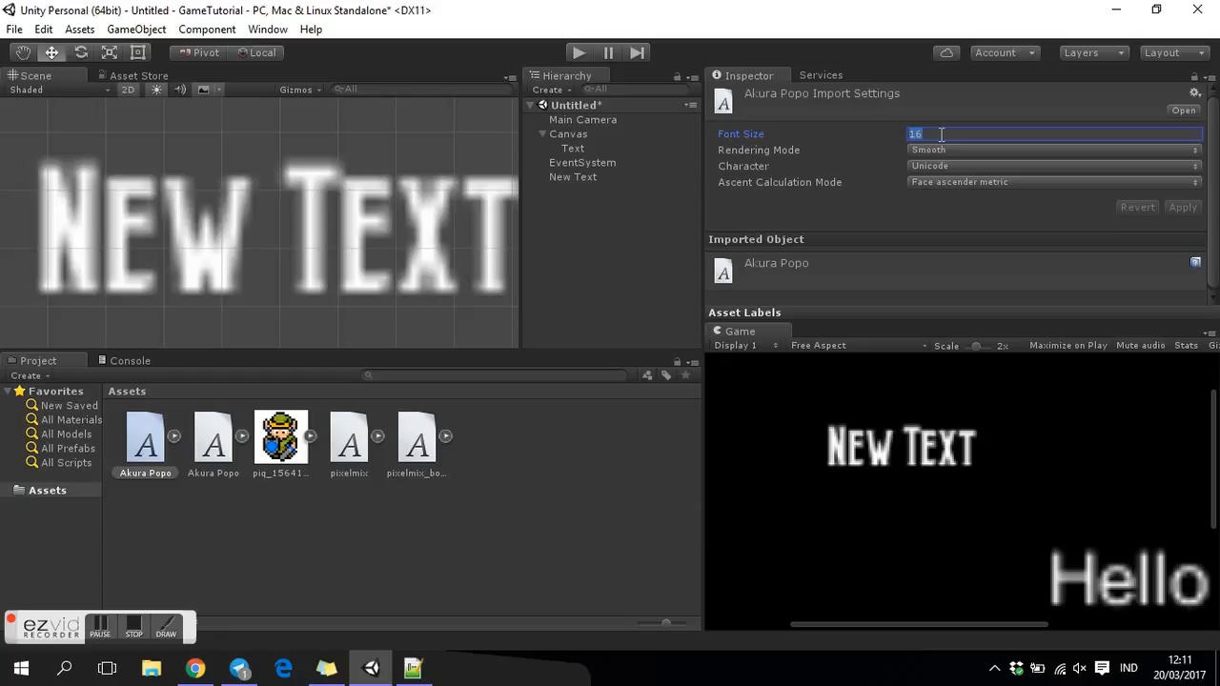
text(200)
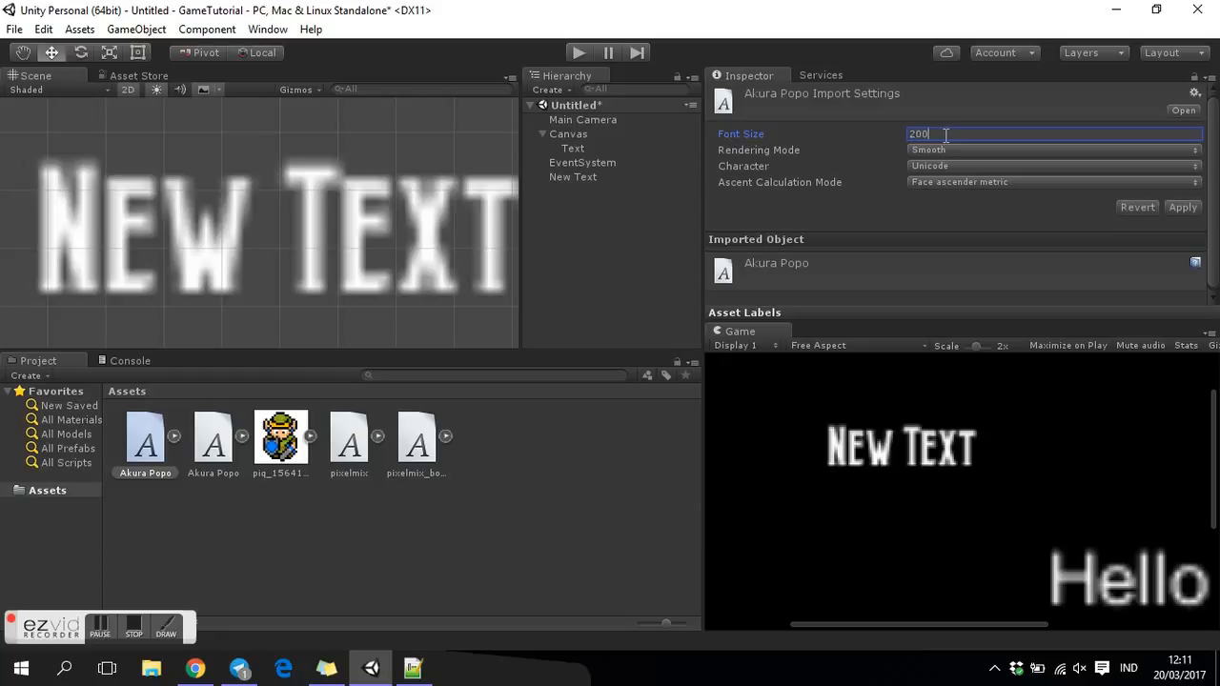
click(1182, 208)
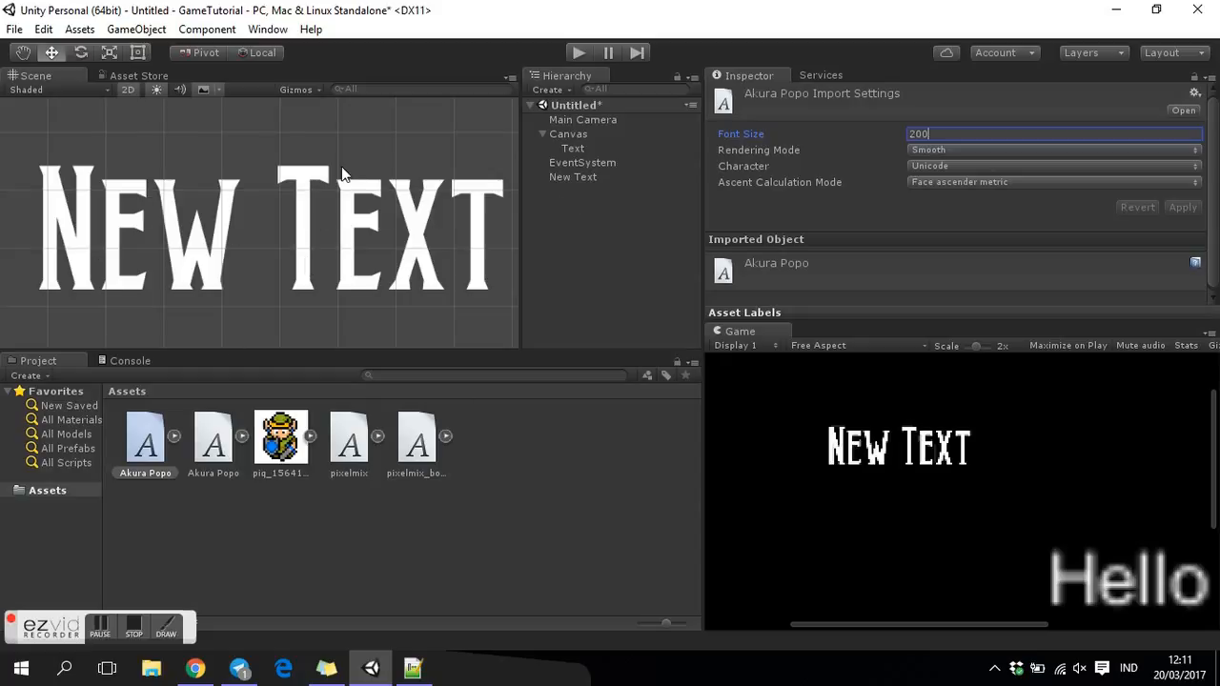
scroll(901, 467, up, 6)
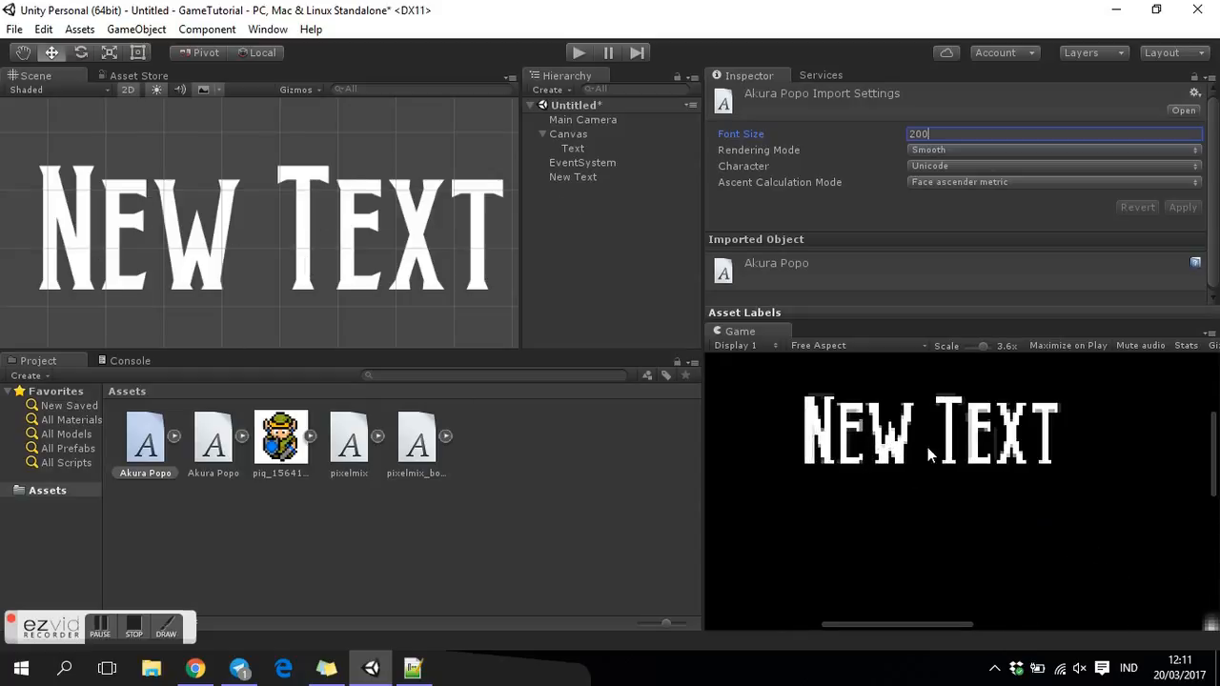
middle_drag(820, 529, 880, 499)
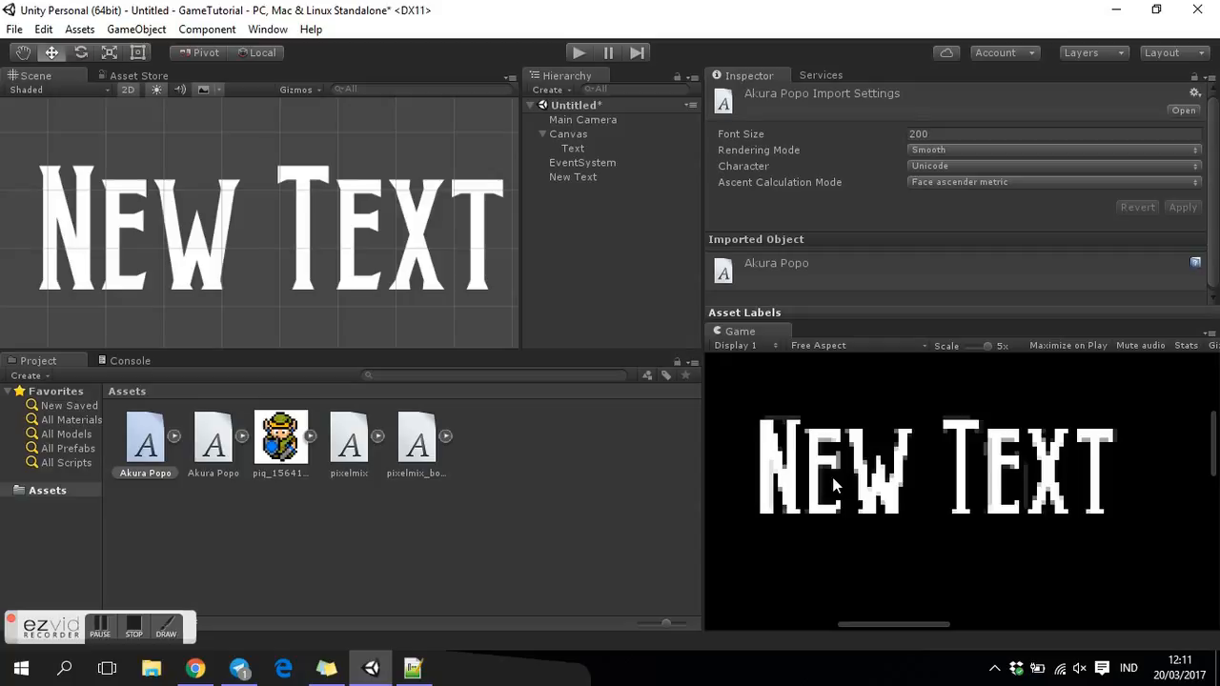
Compare sharpness by applying an import font size of 16 to Akura Popo and restoring 200, with Unicode reselected as the character set.
click(932, 135)
text(16)
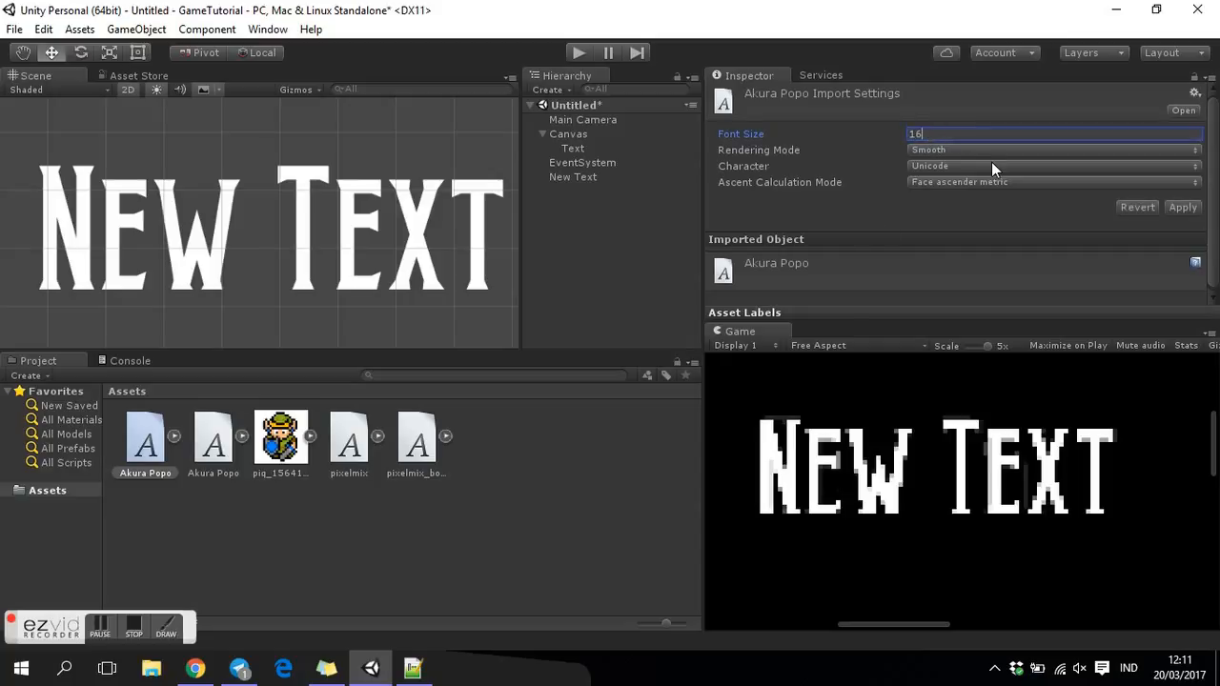
click(1177, 208)
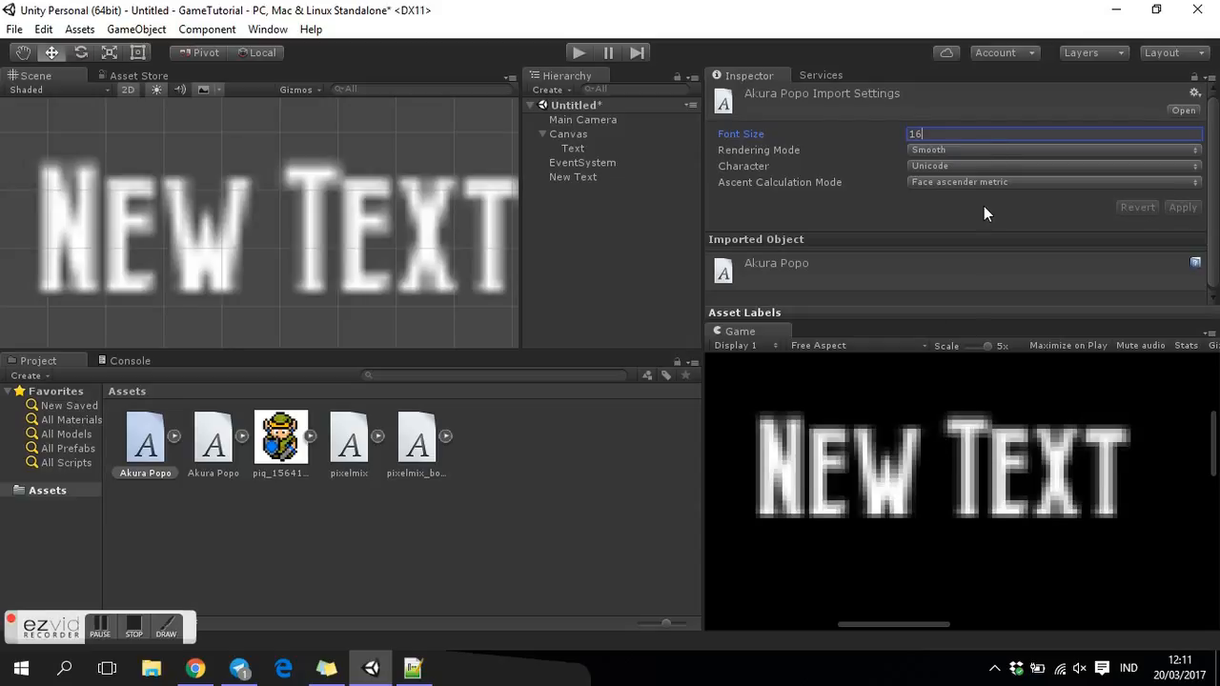
click(978, 133)
text(200)
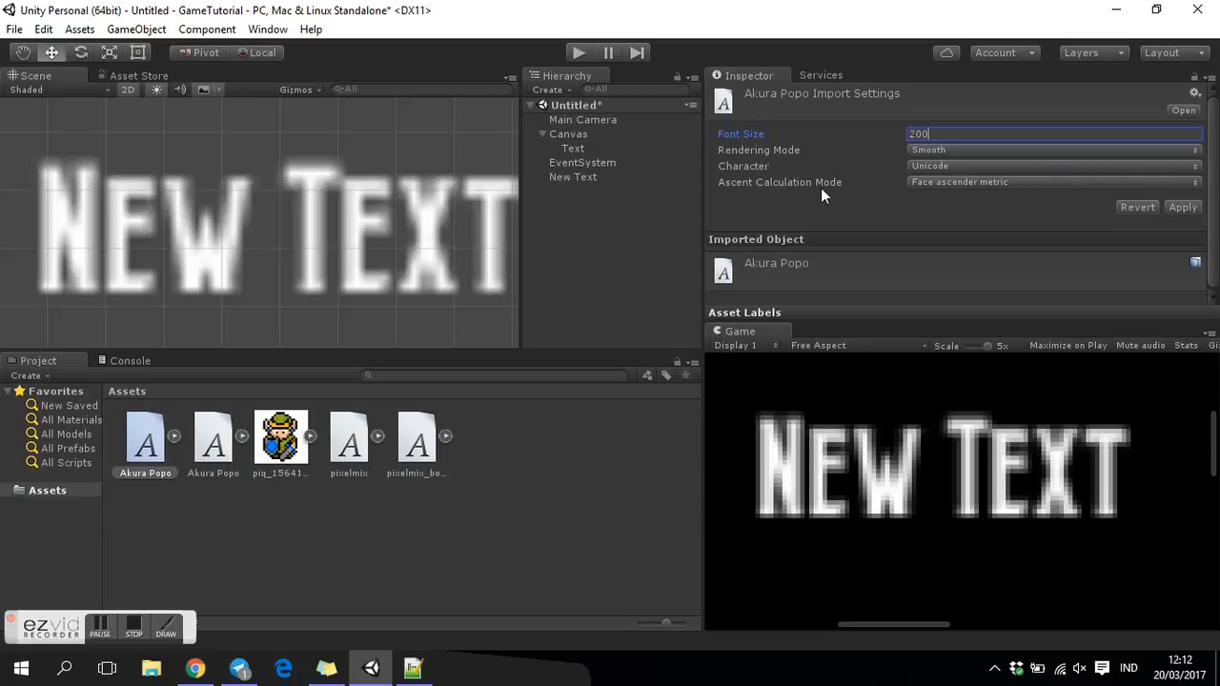
click(1178, 207)
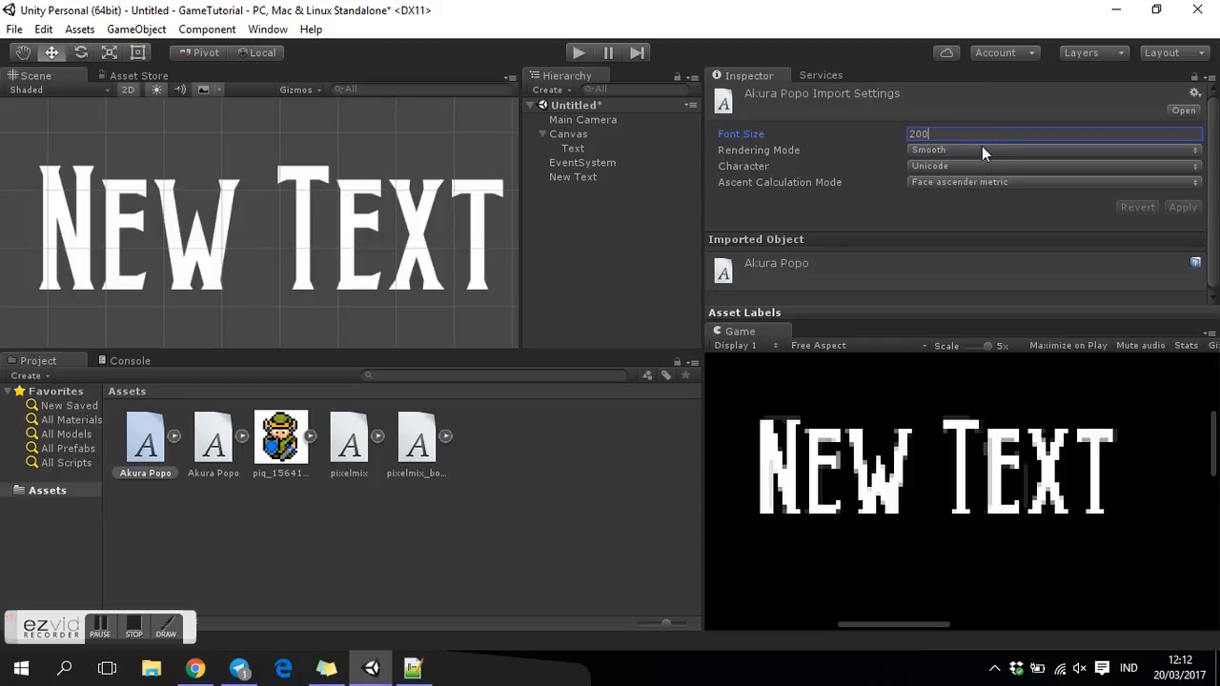
click(951, 166)
click(957, 204)
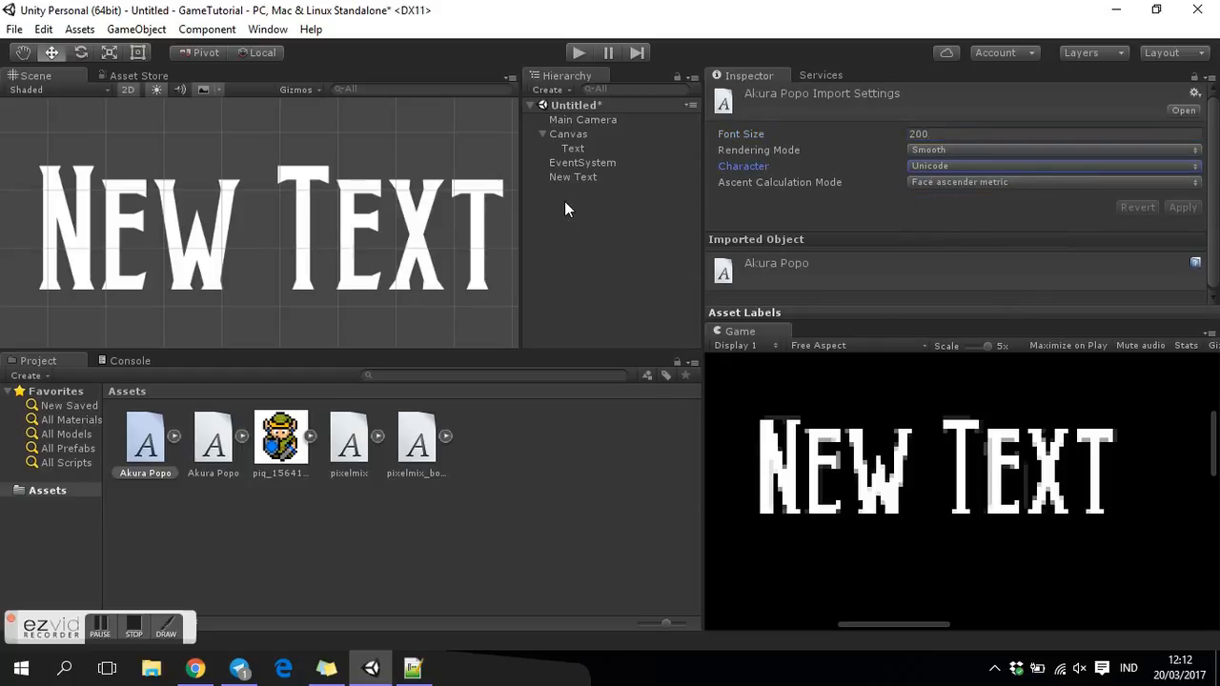
Rename the New Text object in the scene as 3D Text and assign the Akura Popo font to it.
click(583, 149)
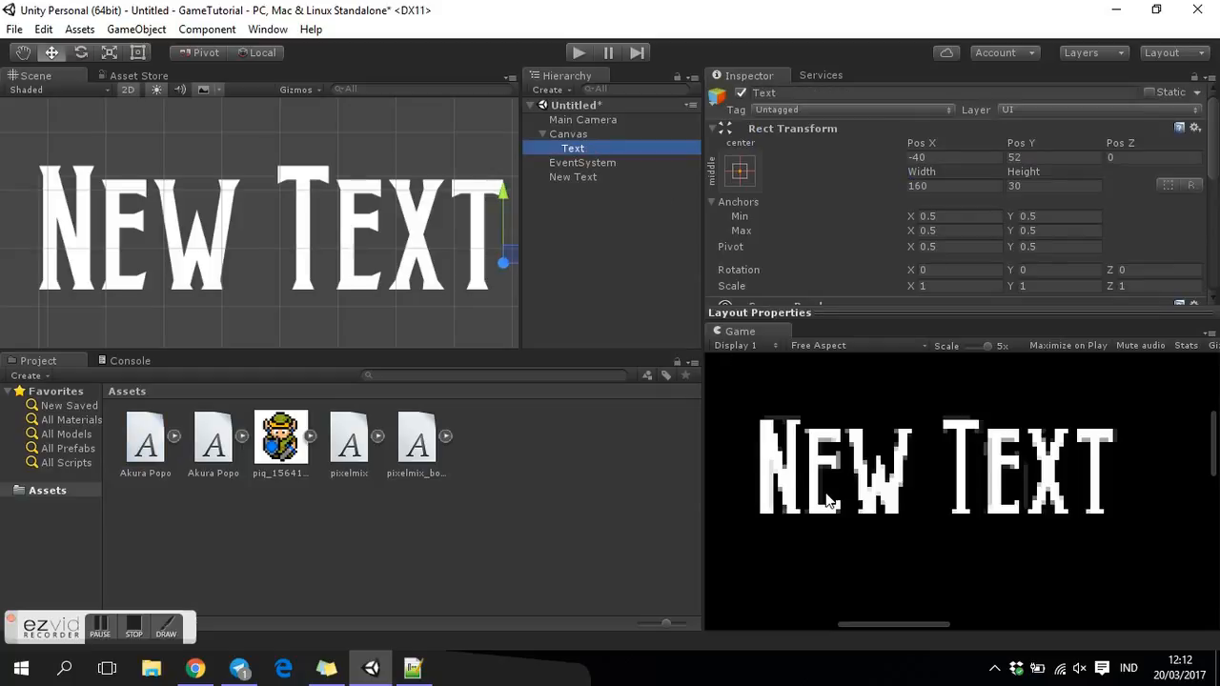
scroll(872, 476, down, 5)
scroll(875, 488, down, 1)
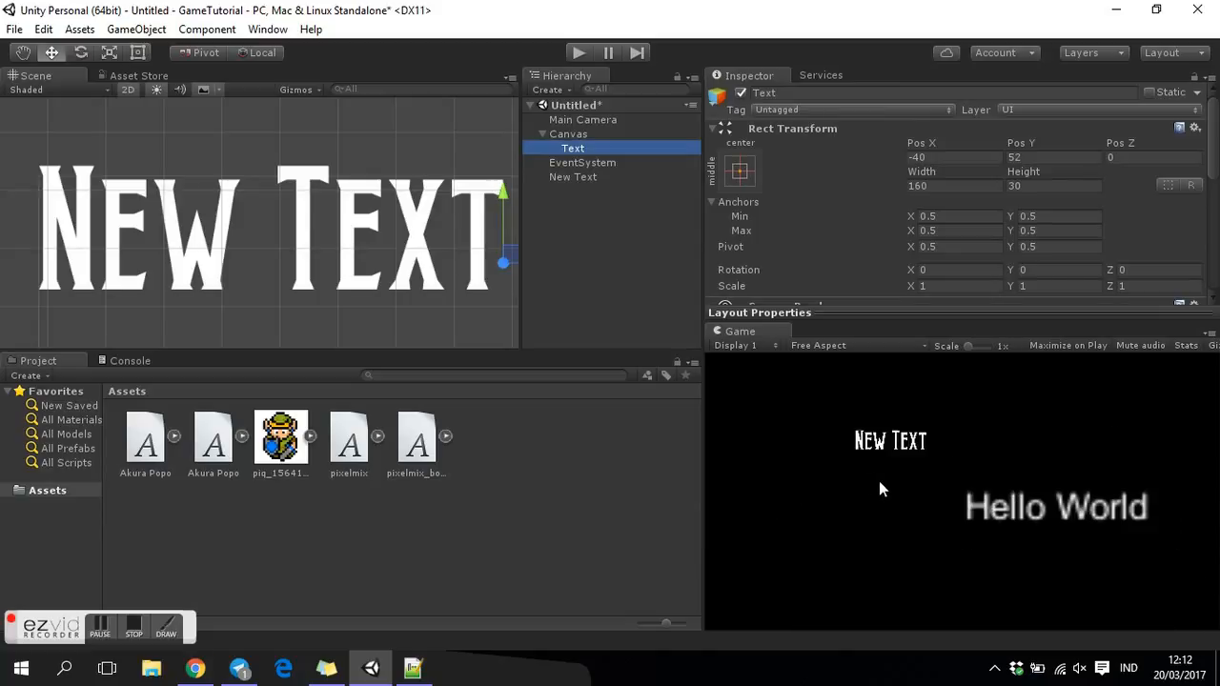
click(590, 178)
click(779, 93)
text(3D Text)
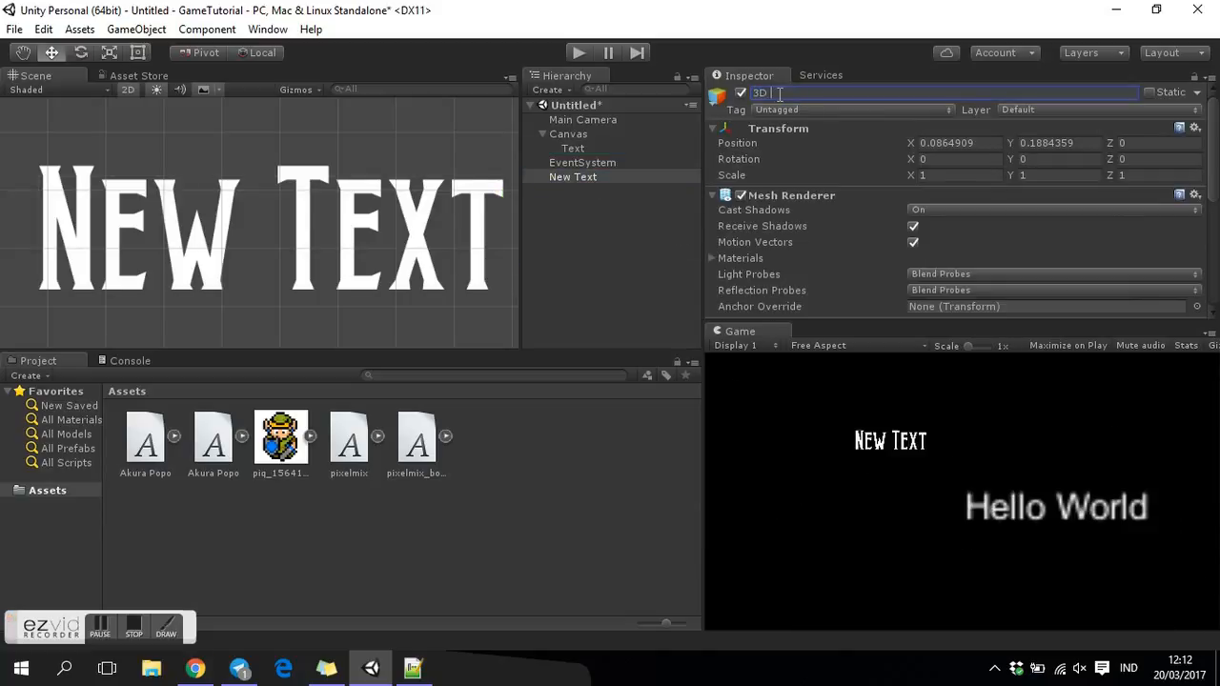
key(Return)
scroll(977, 200, down, 5)
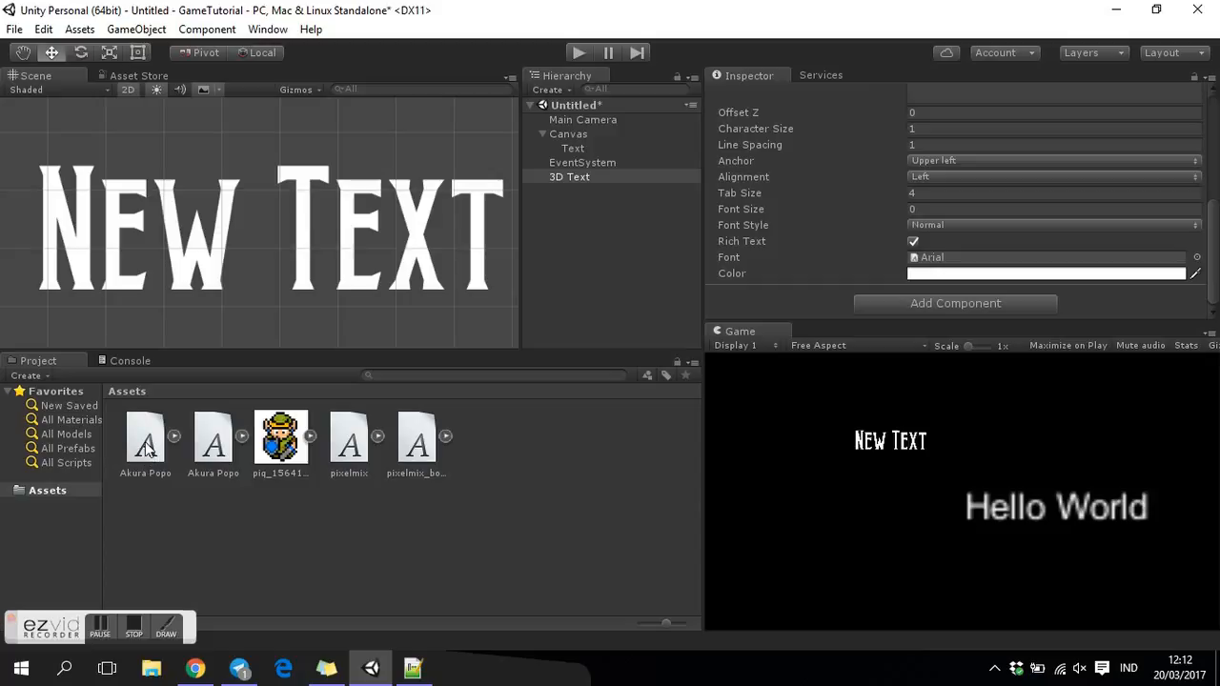
drag(146, 450, 923, 259)
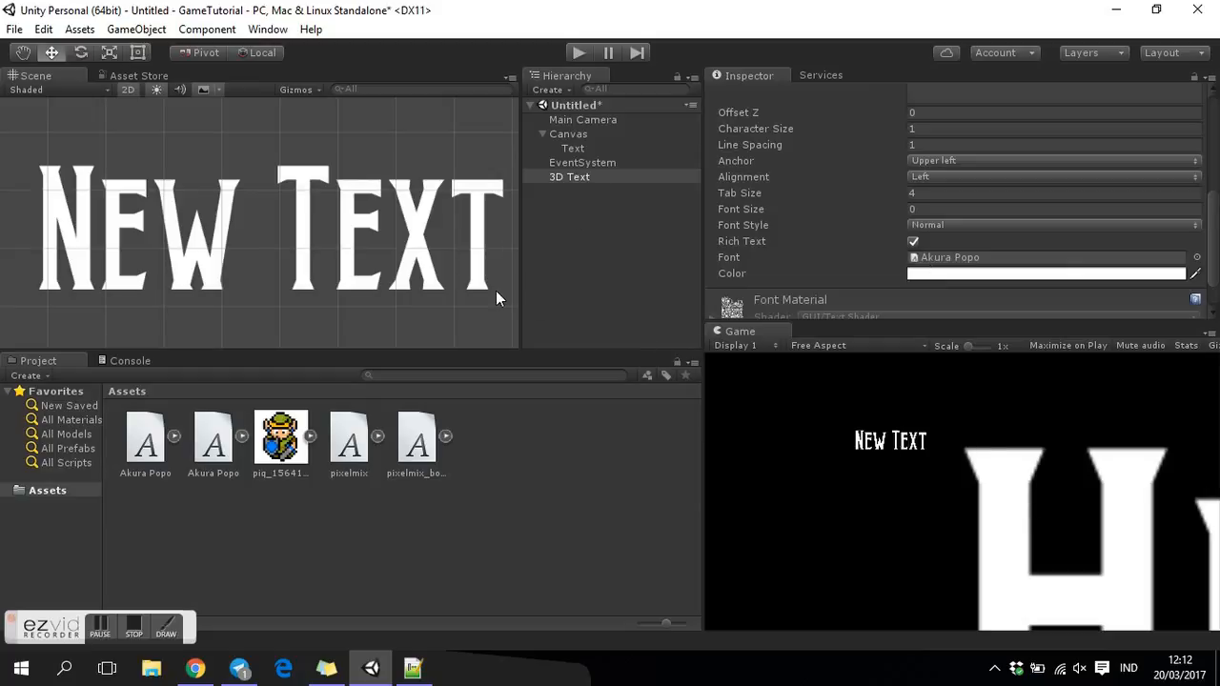
Scale the 3D Text object to 0.09 in X and about 0.15 in Y, and move it horizontally to X -3.8.
scroll(384, 208, down, 5)
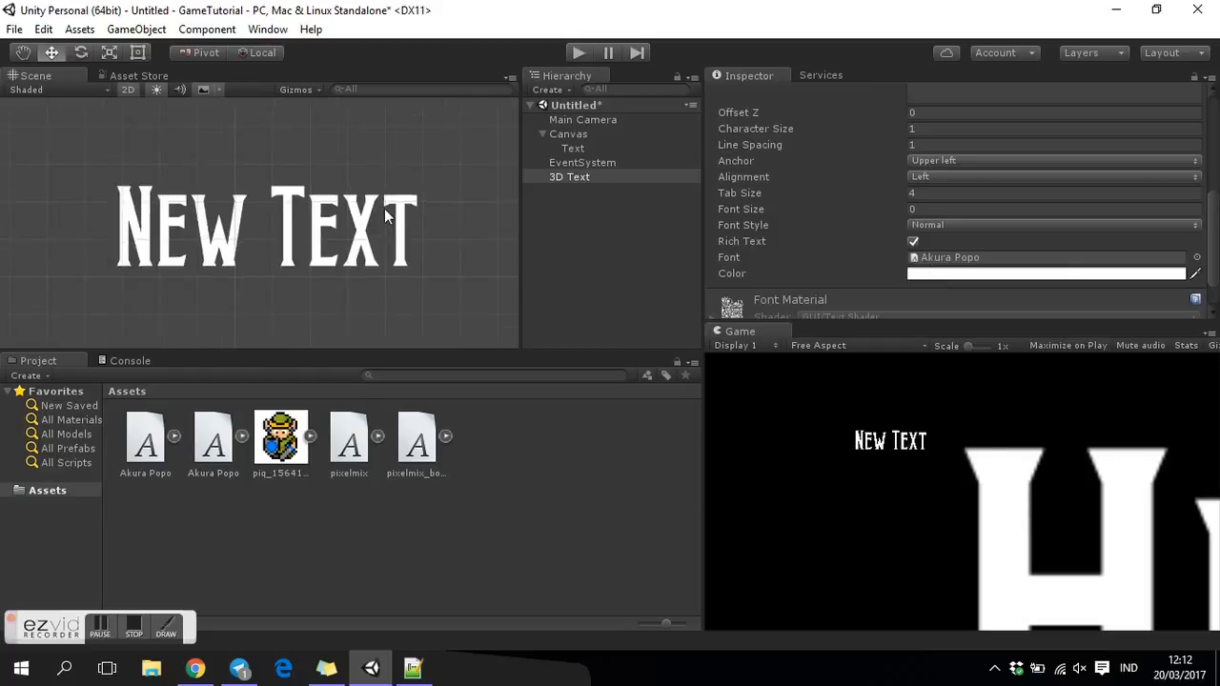
scroll(401, 253, down, 2)
double_click(585, 176)
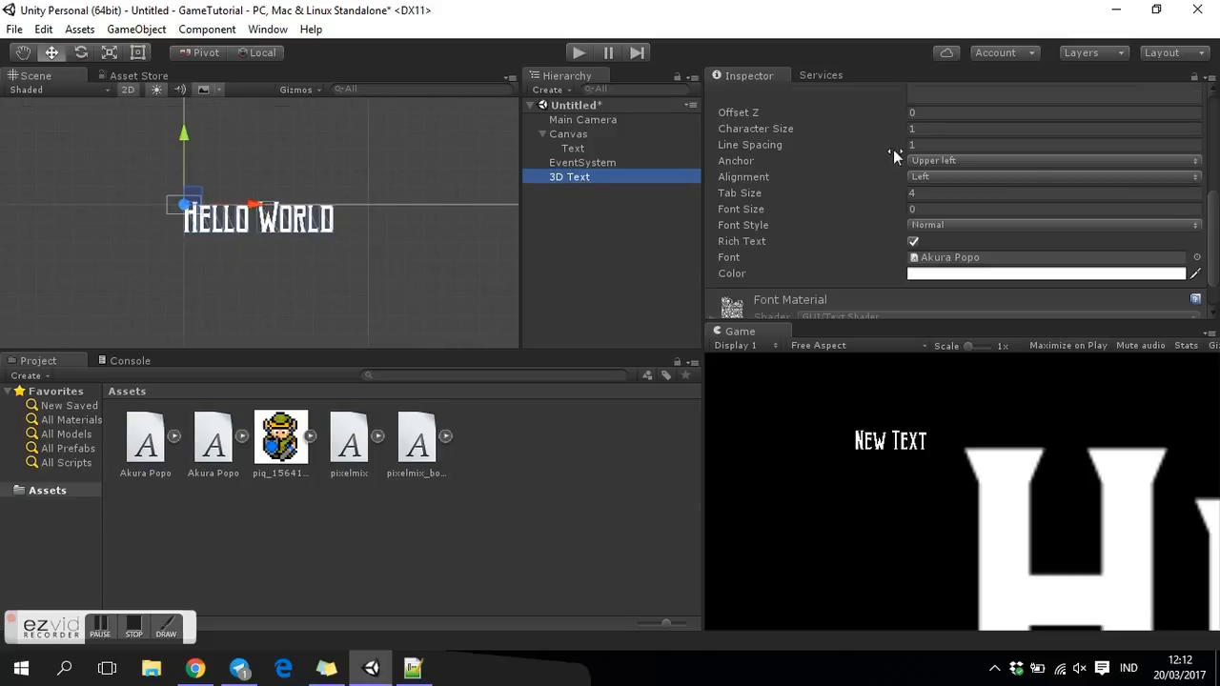
scroll(893, 149, up, 5)
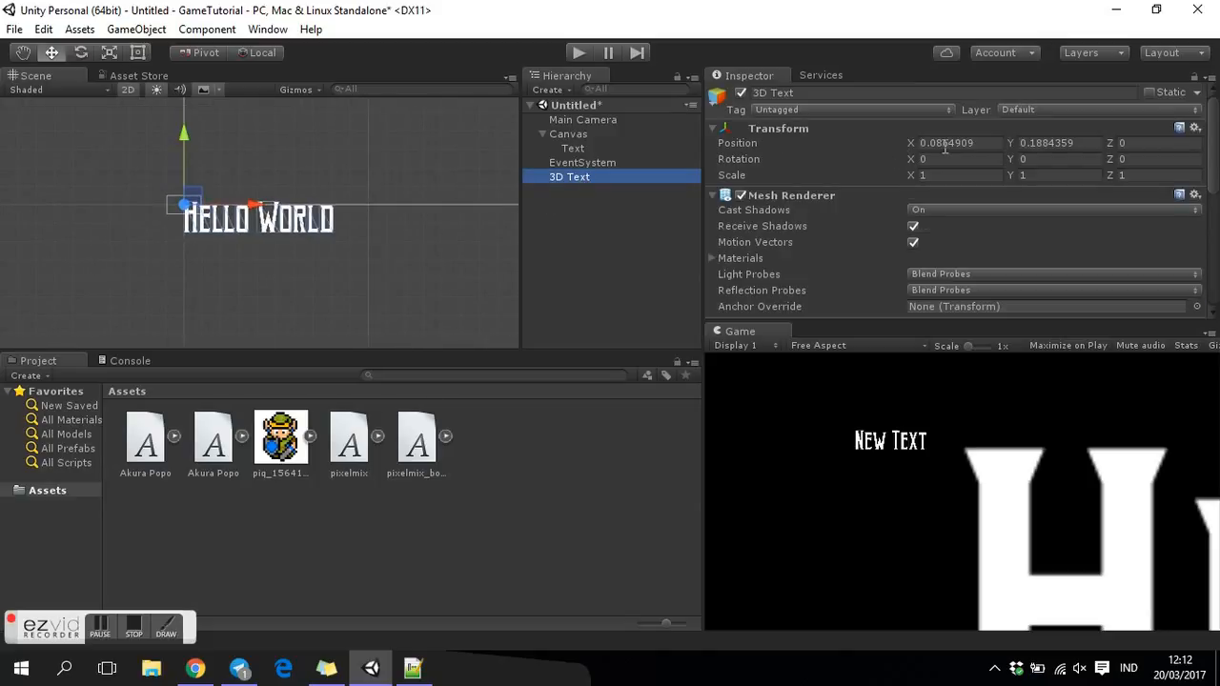
click(110, 54)
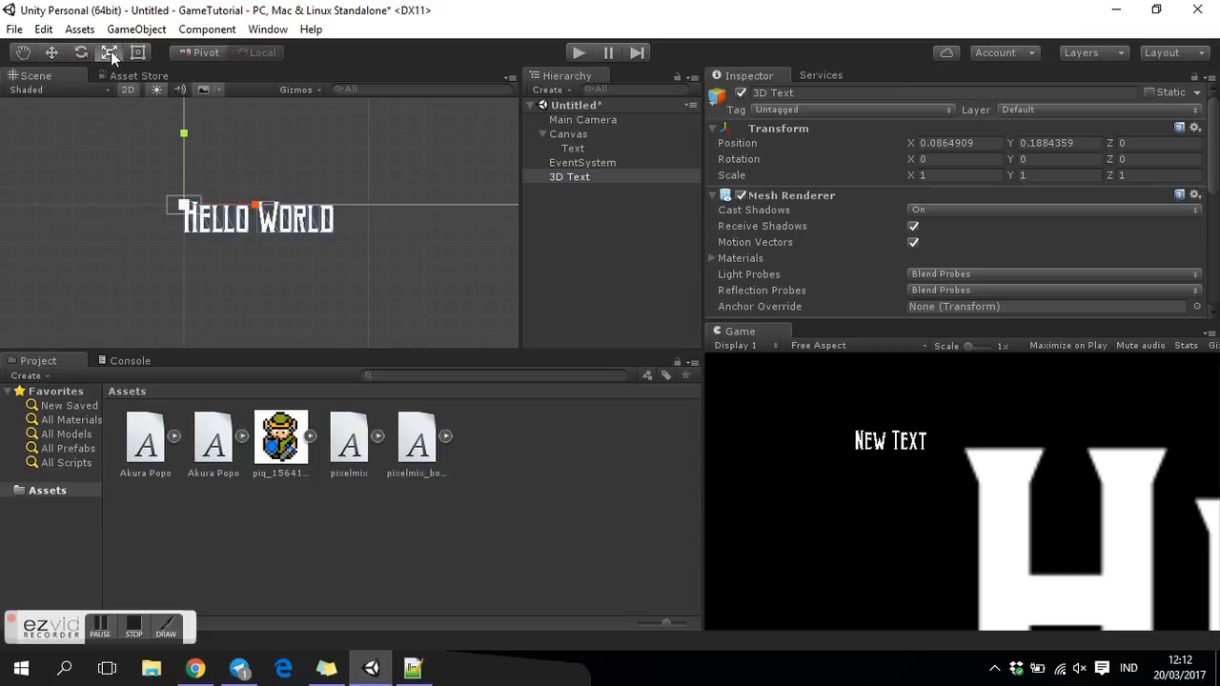
drag(254, 205, 200, 215)
drag(182, 132, 211, 215)
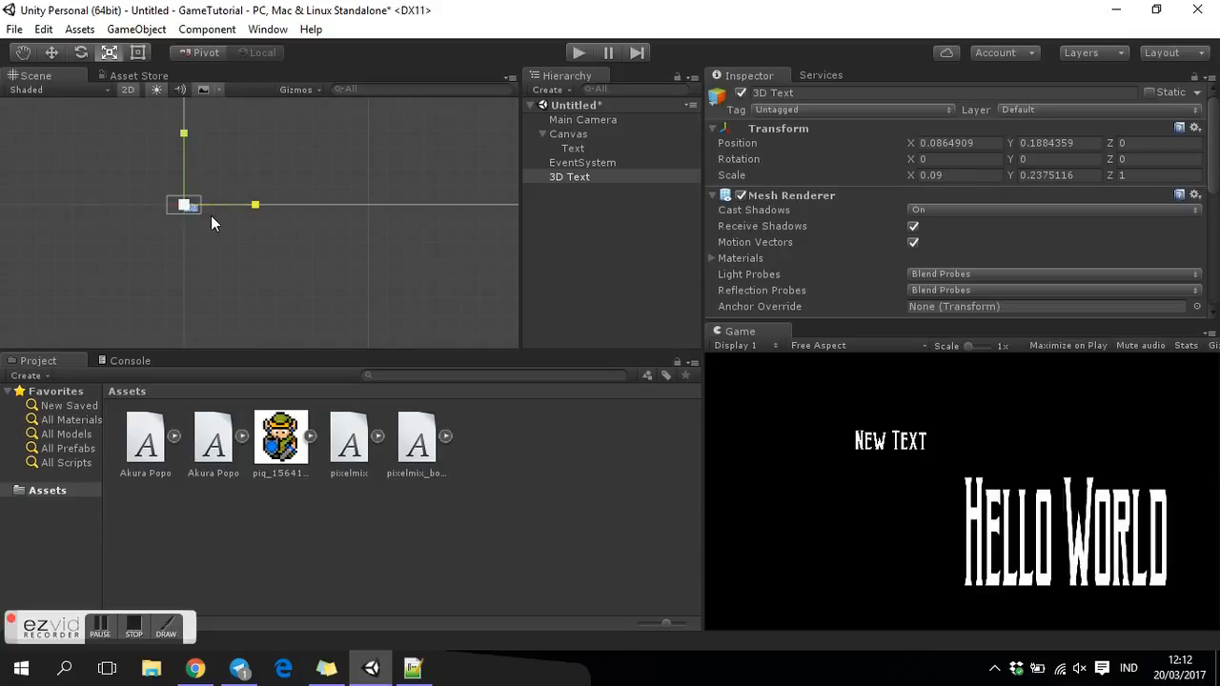
drag(183, 134, 186, 162)
click(52, 53)
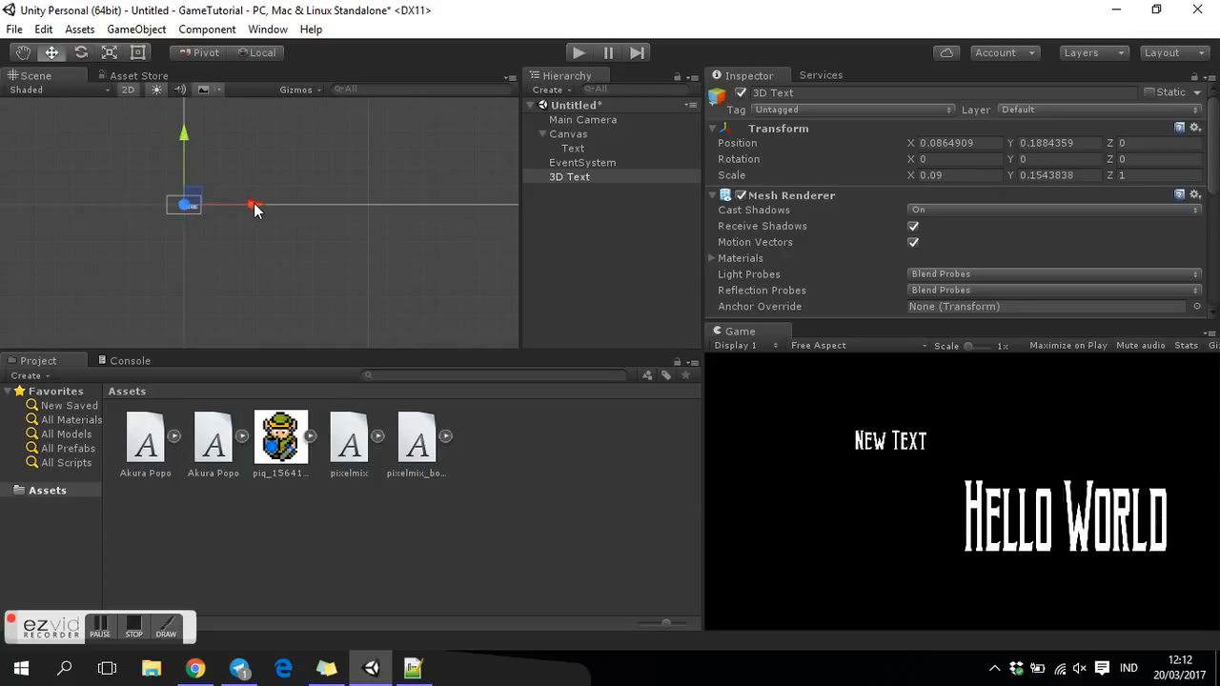
drag(257, 209, 250, 212)
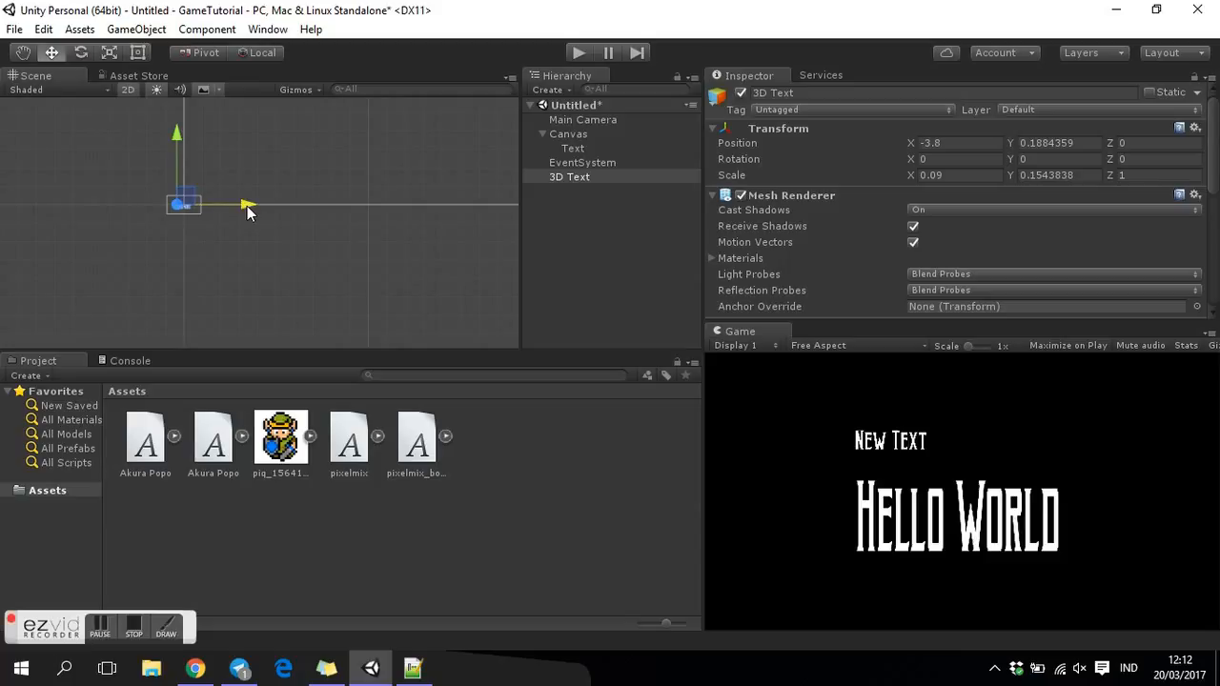
Enlarge the Game view to examine how both texts render, and shrink it back to a smaller area.
drag(859, 323, 838, 227)
drag(701, 281, 398, 299)
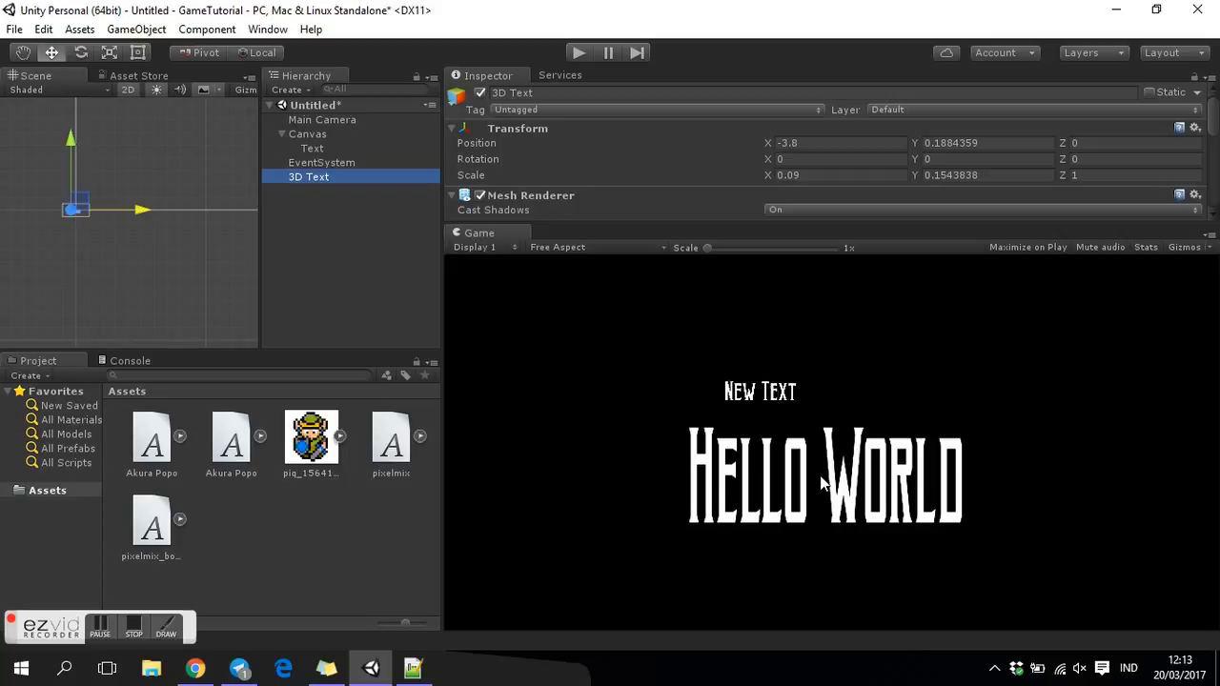
drag(745, 225, 766, 349)
drag(441, 299, 706, 318)
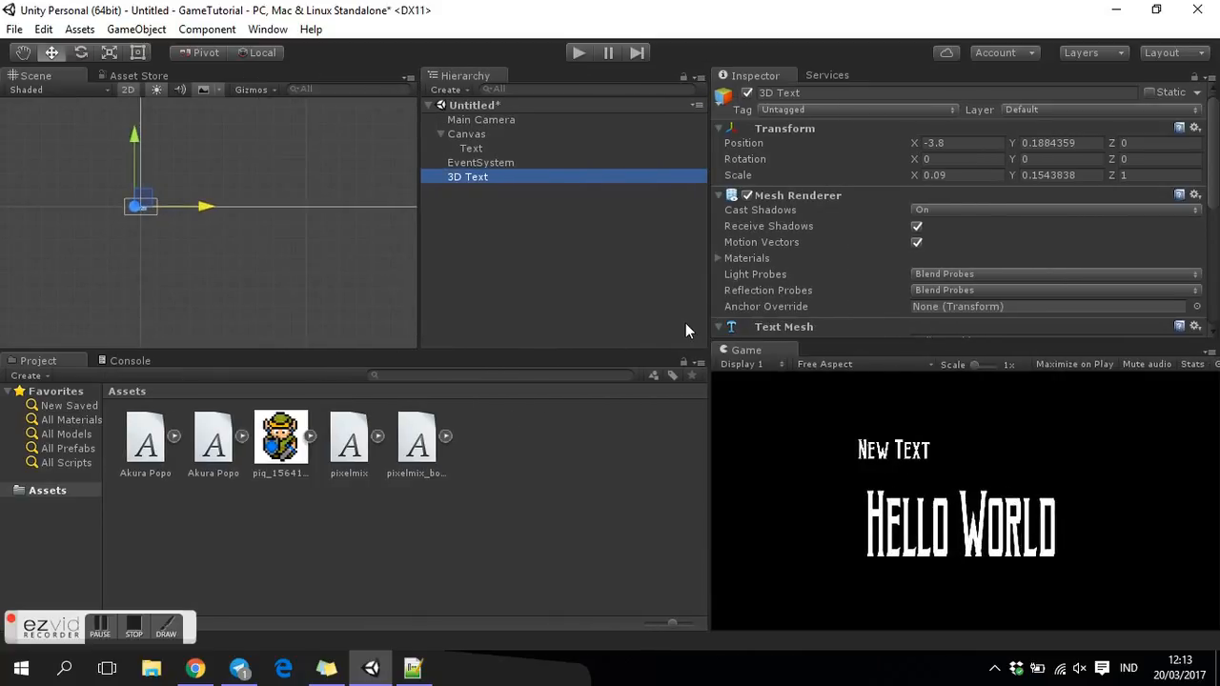
Widen the Inspector and Game view and review the import settings of the piq_15641_400x400 sprite and both pixelmix fonts.
drag(710, 300, 629, 289)
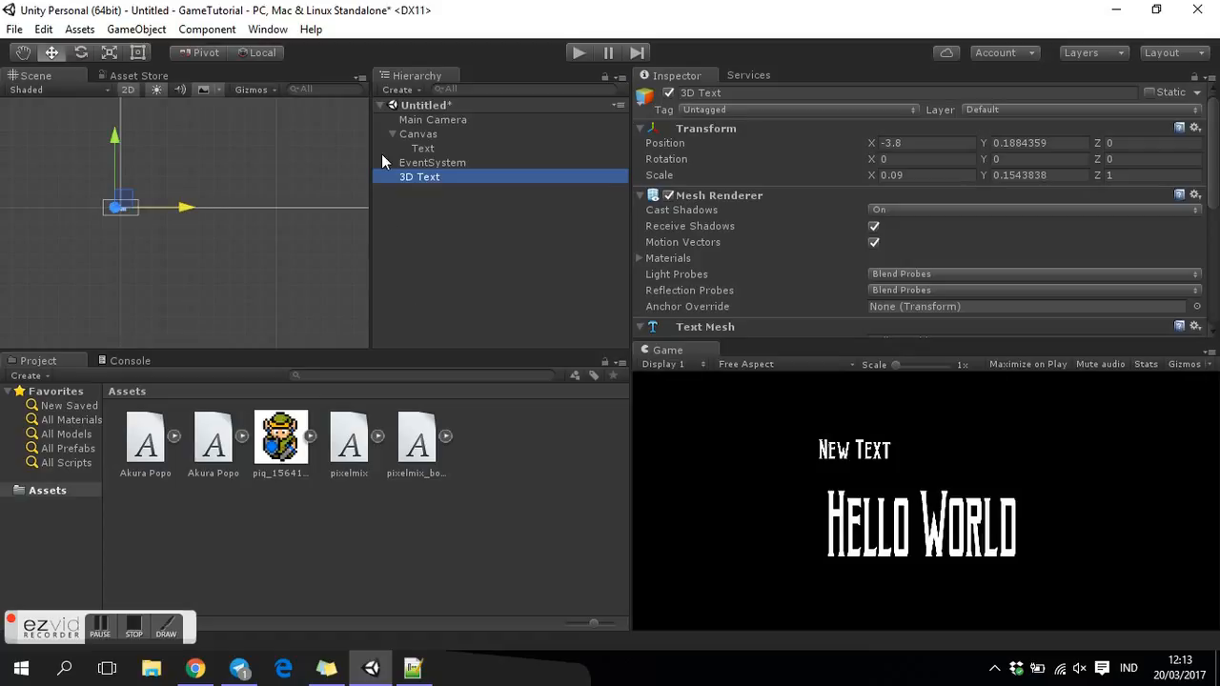
click(544, 481)
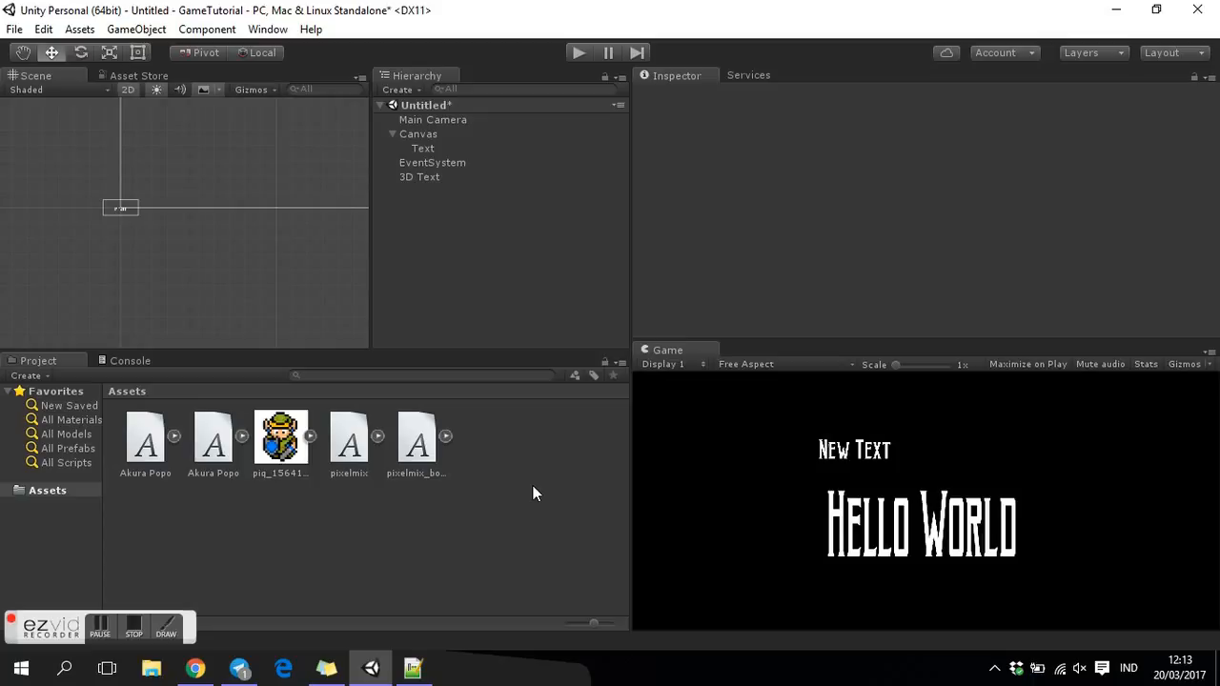
click(282, 451)
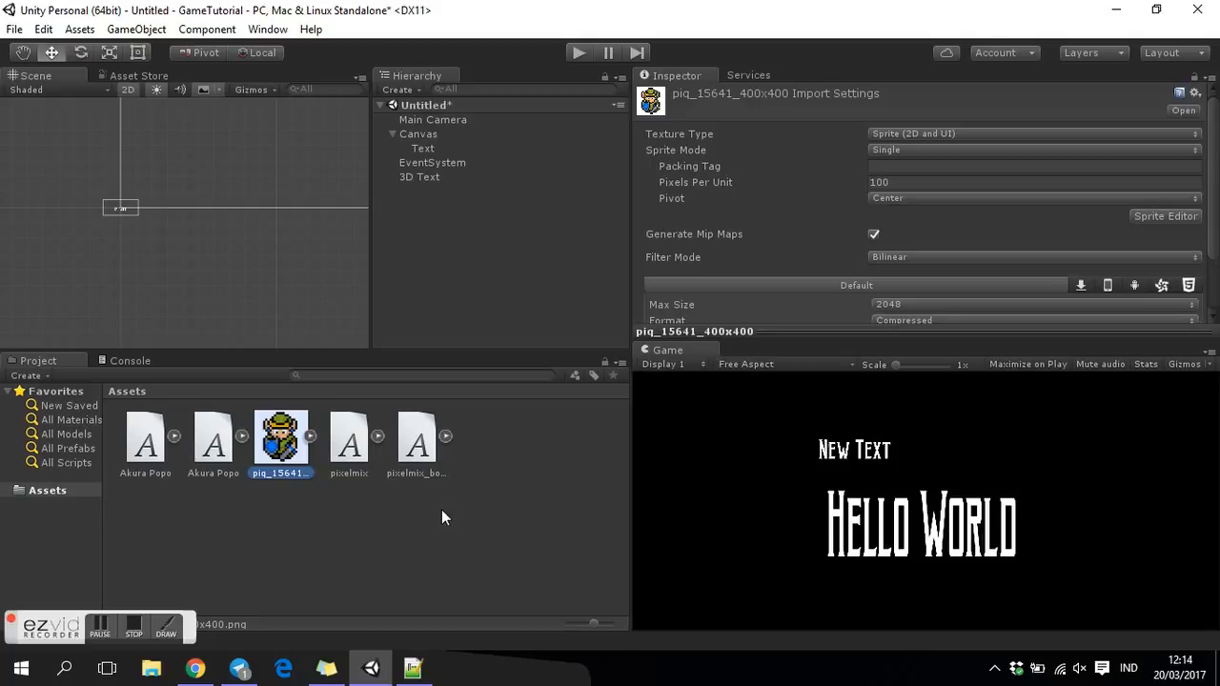
click(341, 452)
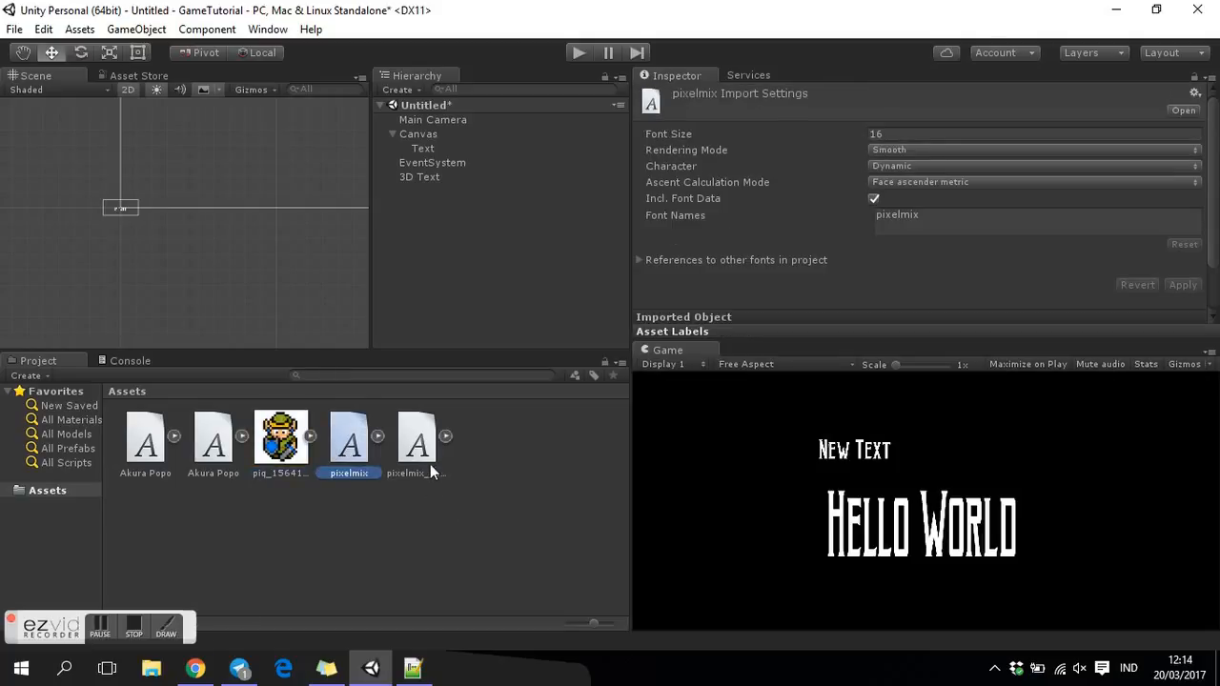
click(425, 453)
click(352, 450)
Create a C# script named pixelfontfixer in the Assets folder and open it in Visual Studio.
right_click(511, 510)
mouse_move(654, 182)
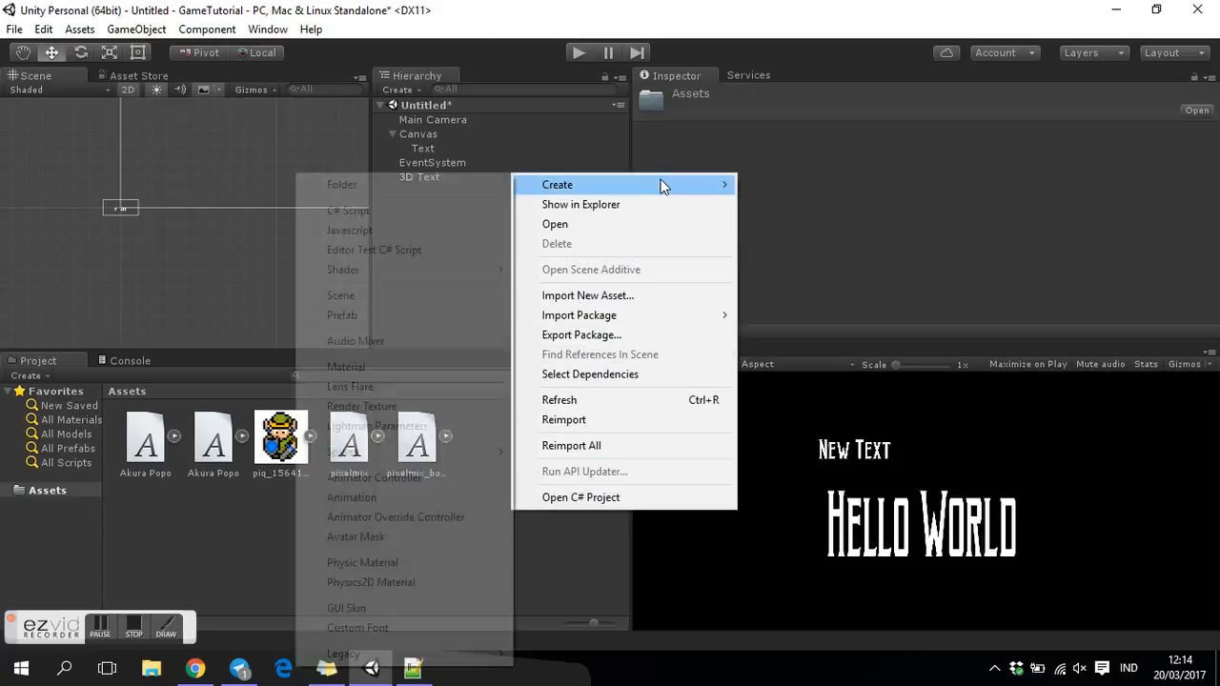
click(413, 210)
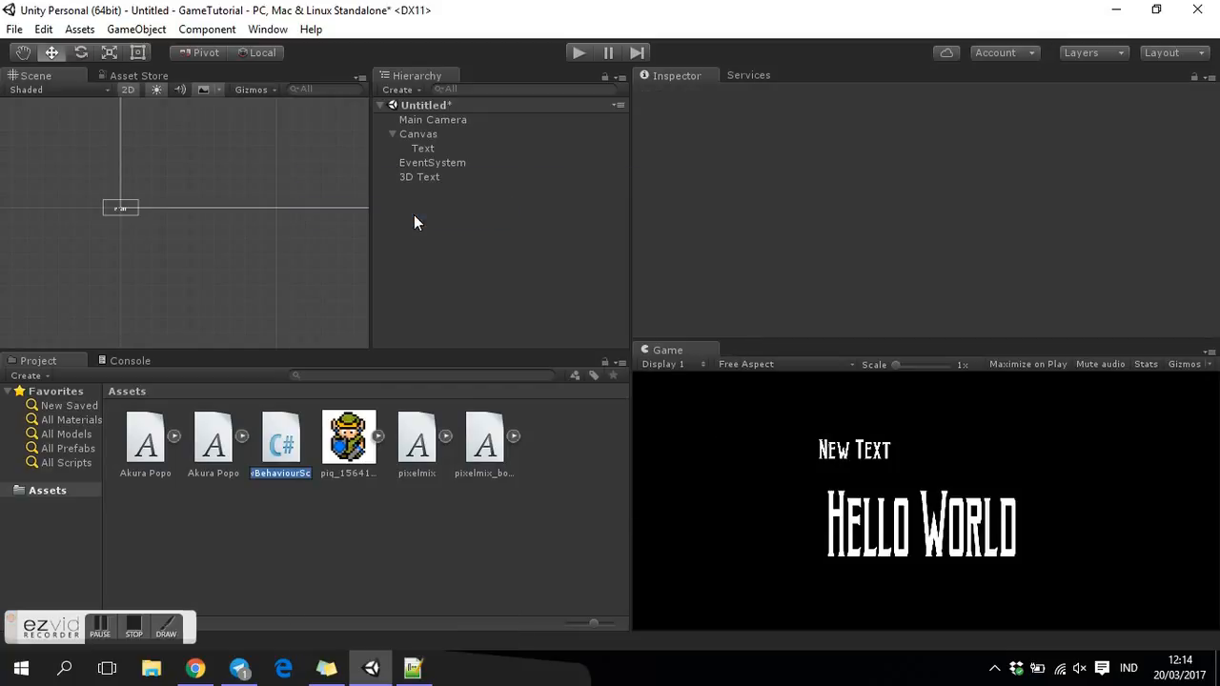
text(fixel)
key(ctrl+a)
text(pixelfontfixer)
key(Return)
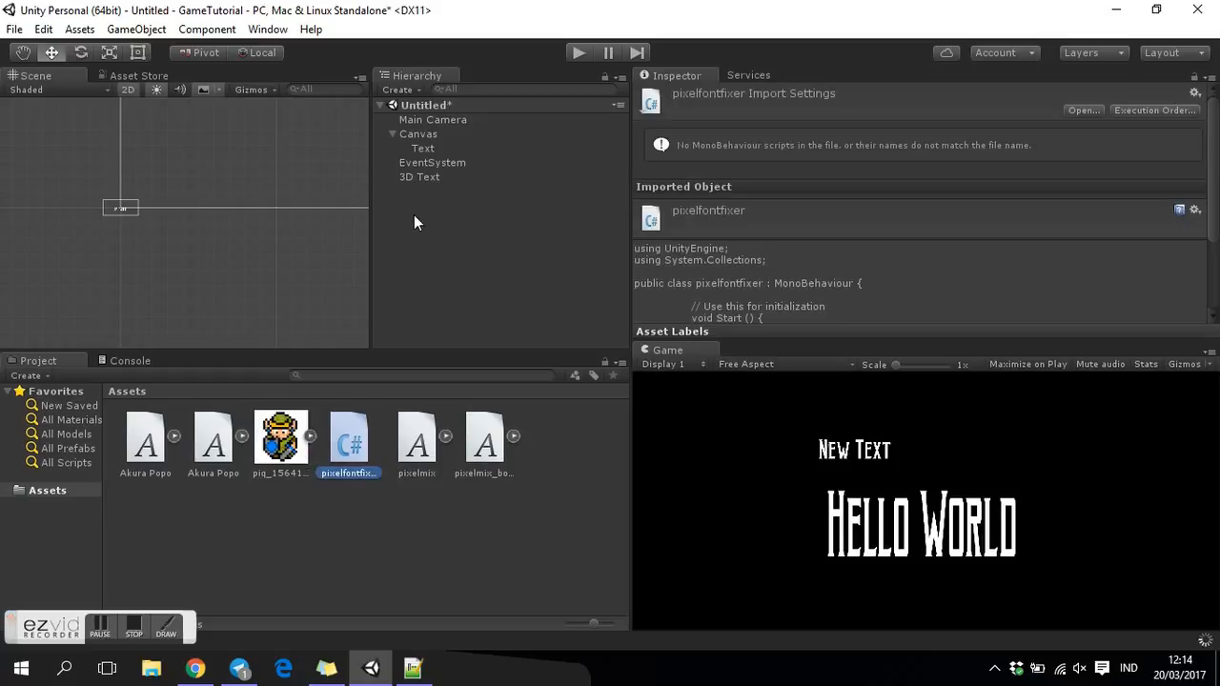
key(Return)
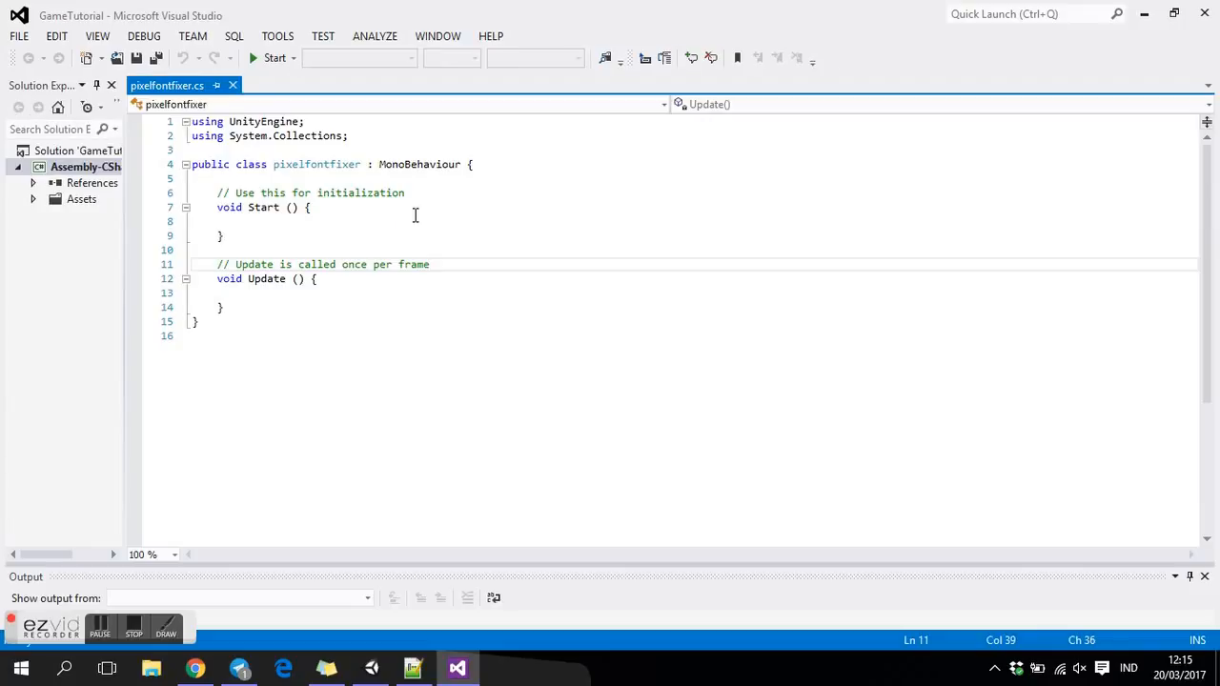
Delete the Update method and its comment from the pixelfontfixer class.
click(411, 307)
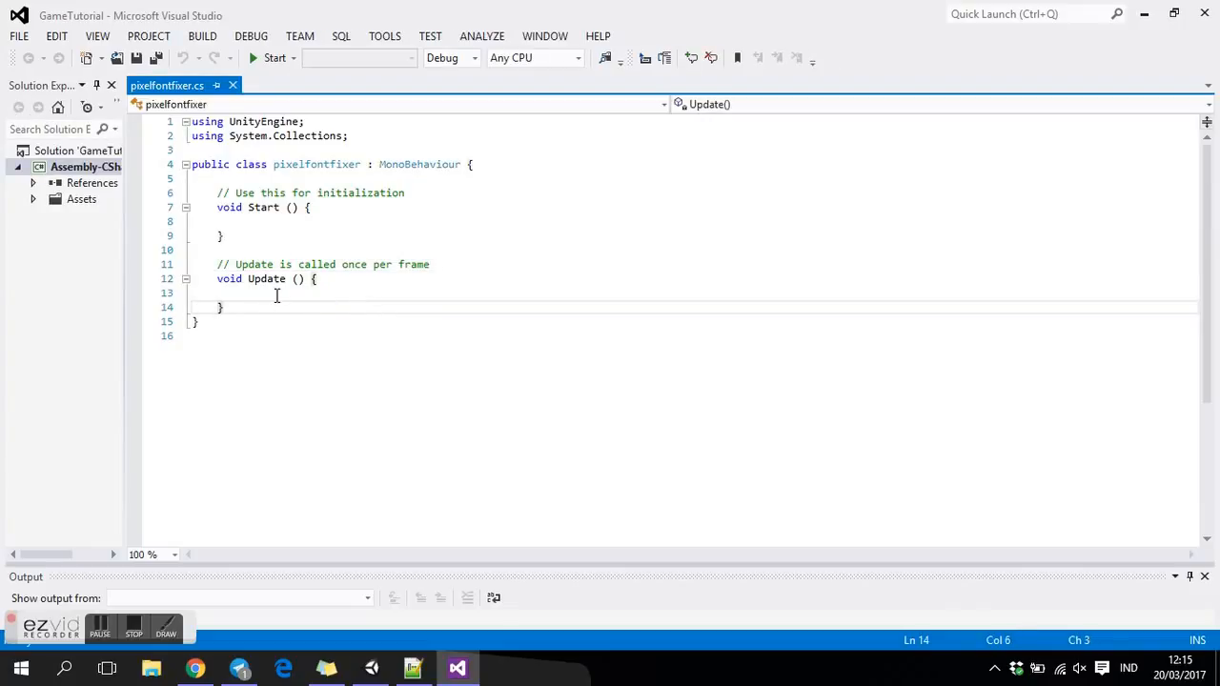
shift+click(227, 255)
key(BackSpace)
key(BackSpace)
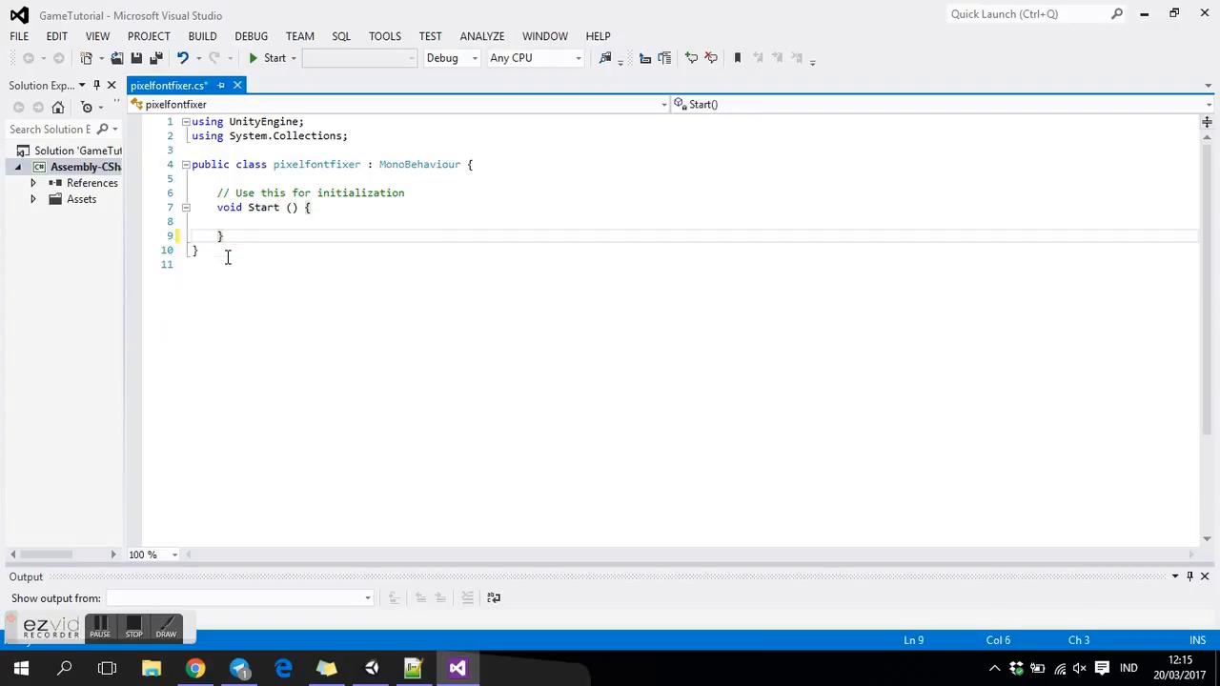
Remove the initialization comment above the Start method along with its leftover line.
click(435, 193)
key(shift+Home)
key(BackSpace)
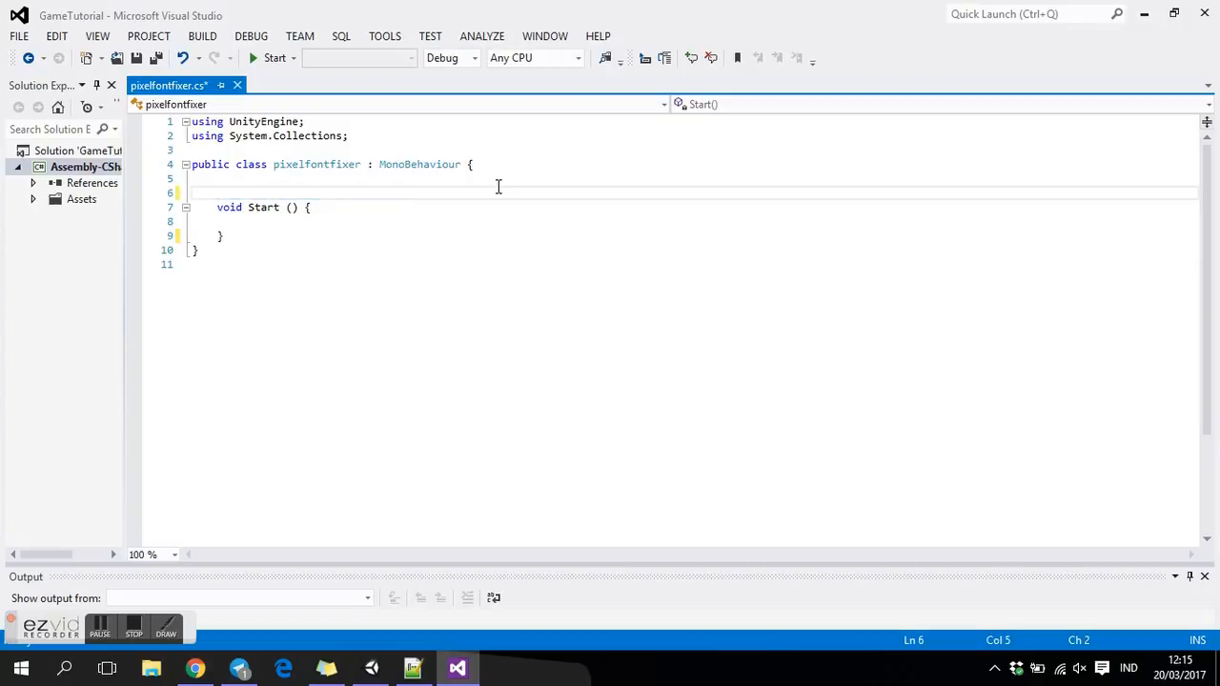
key(BackSpace)
key(BackSpace)
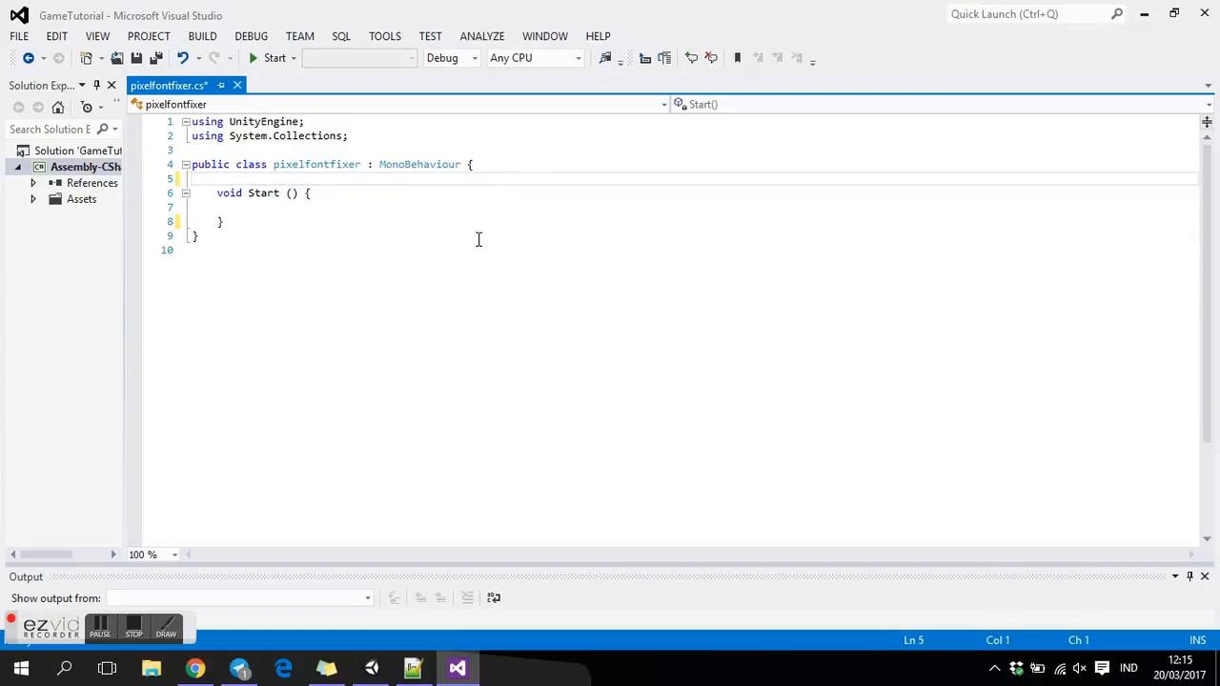
Declare a public Font array with "public Font[] font;" above the Start method, set off by blank lines.
ctrl+scroll(605, 296, up, 7)
ctrl+scroll(606, 297, up, 3)
key(Tab)
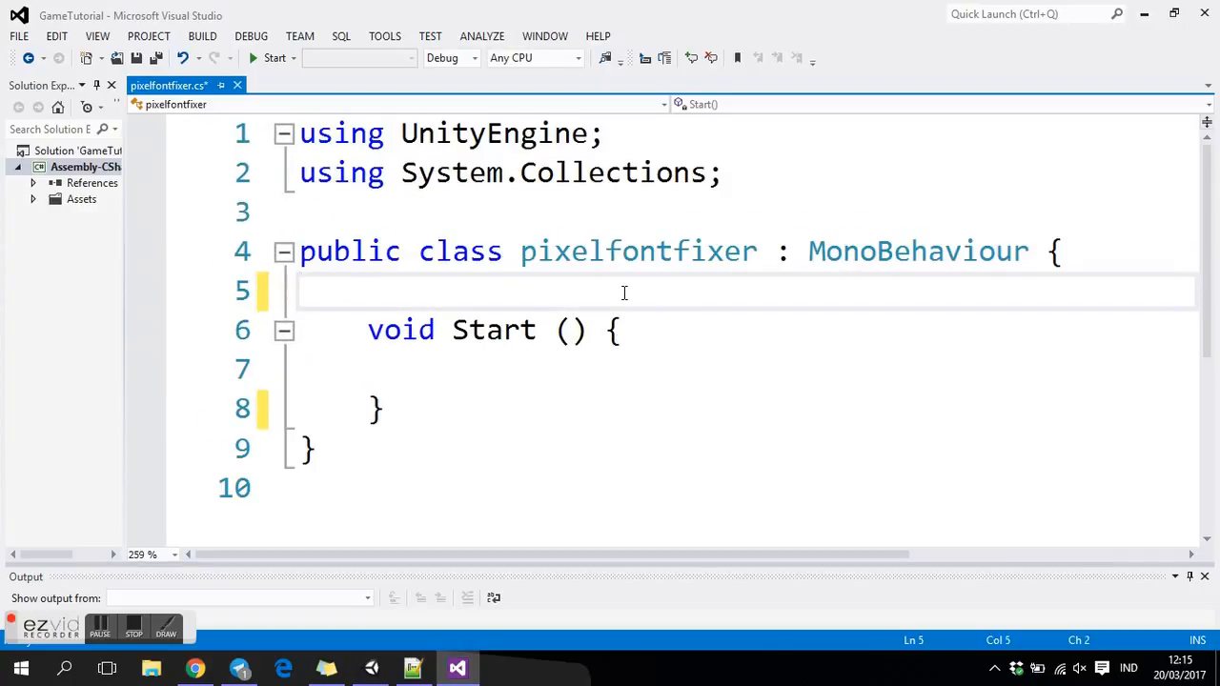
key(Return)
key(Return)
key(Up)
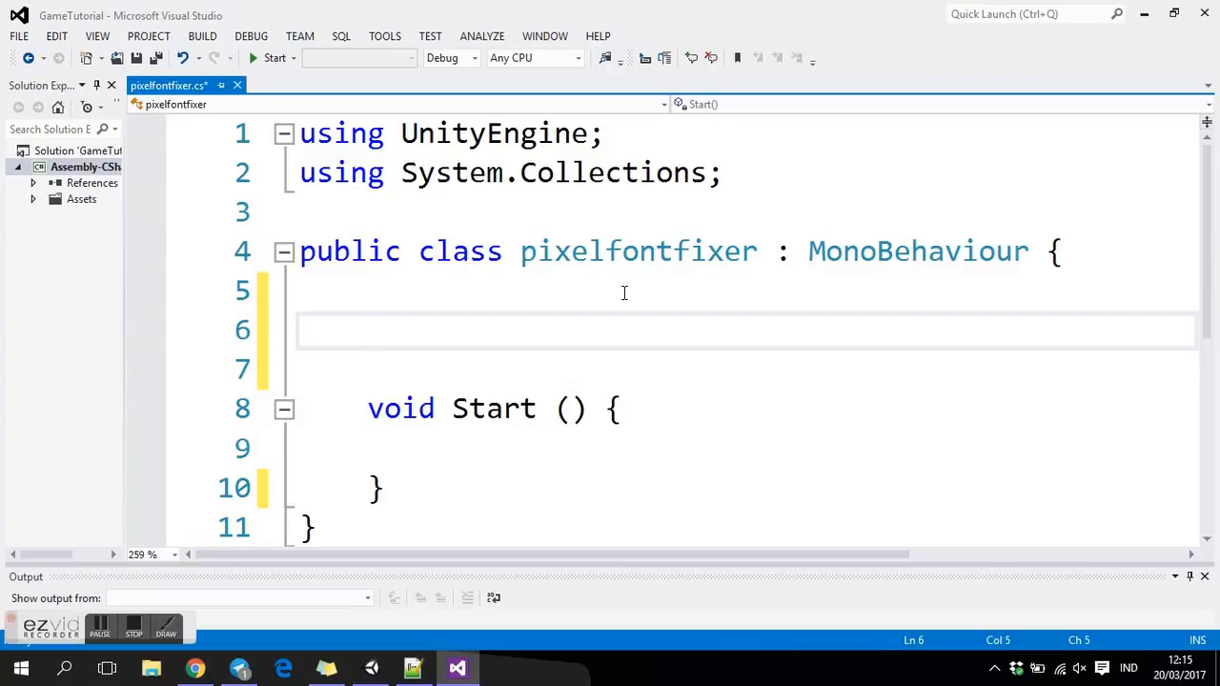
text(public )
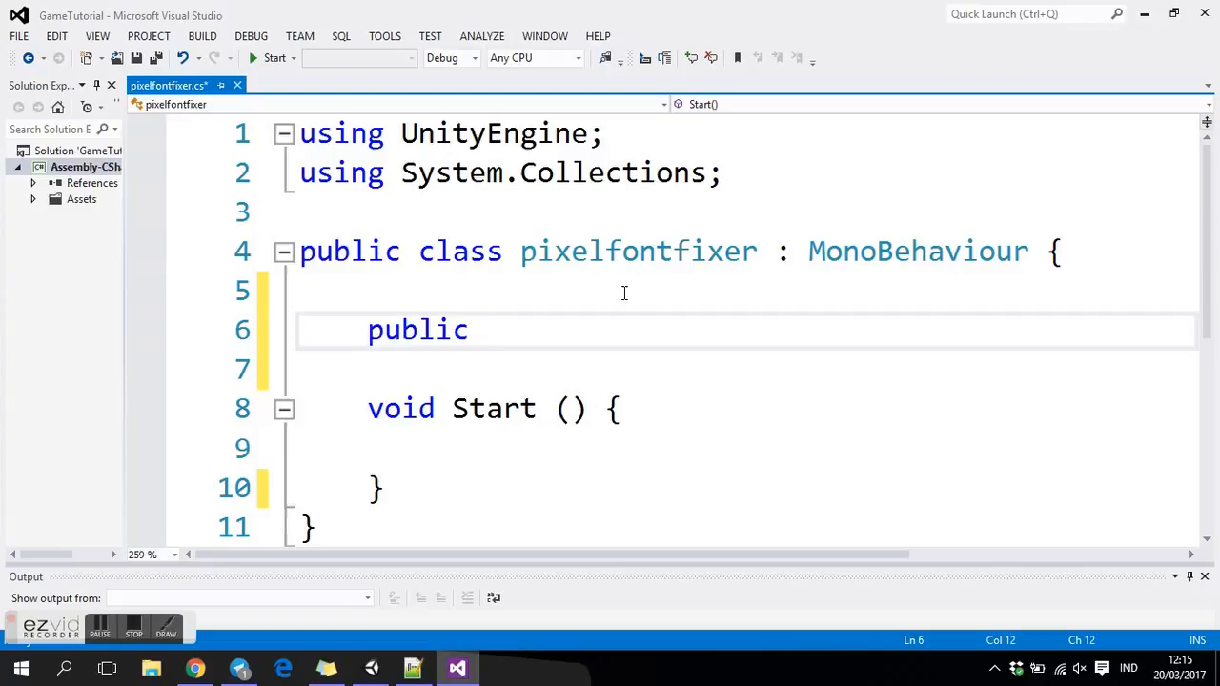
text(Font)
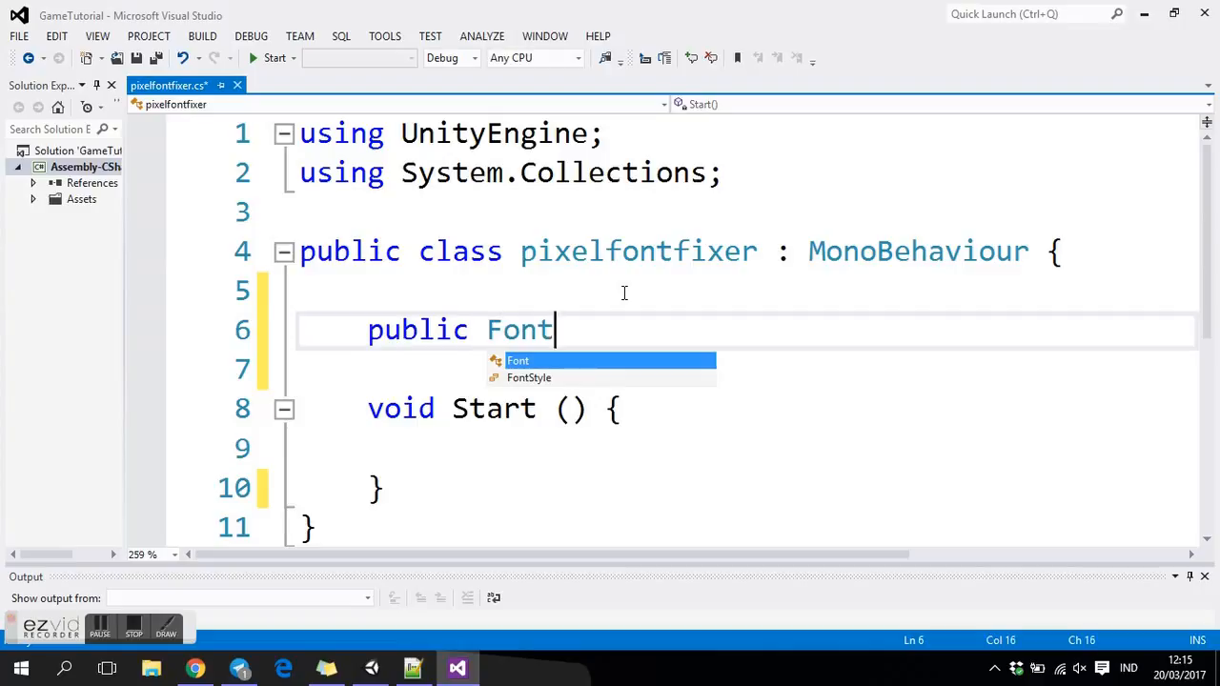
text([])
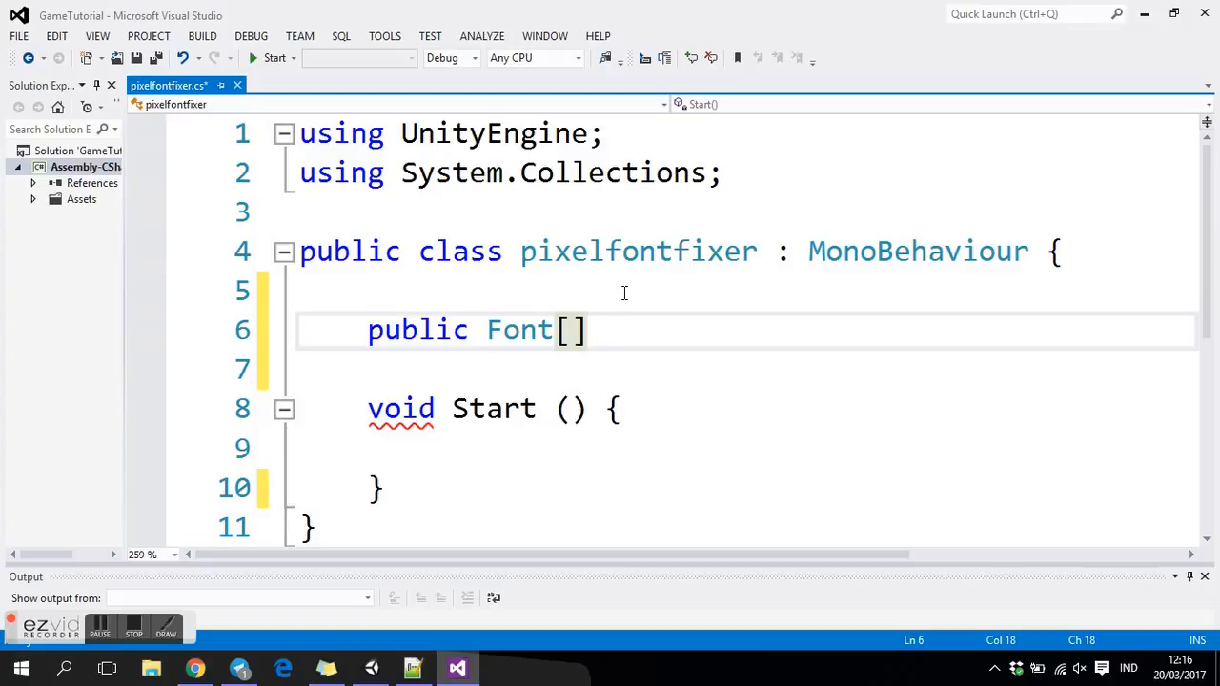
text(font;)
Begin a for loop inside the Start method with the counter initialised as int i = 0.
key(Down)
key(Down)
key(Down)
key(Tab)
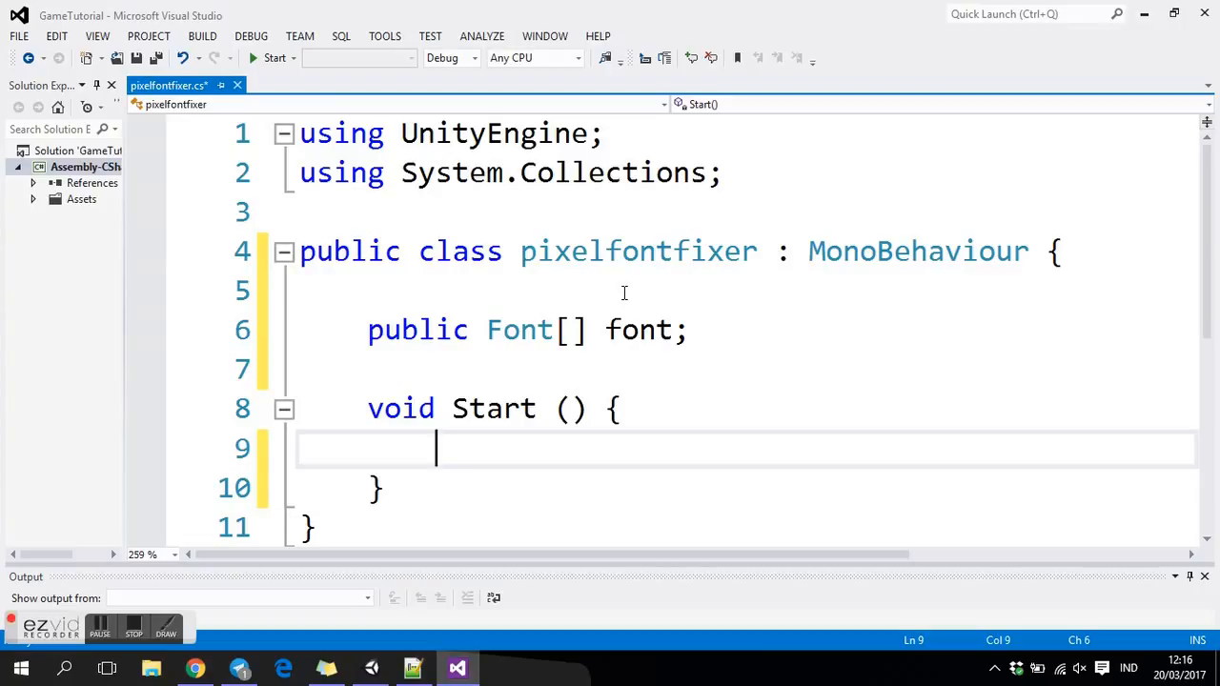
text(for()
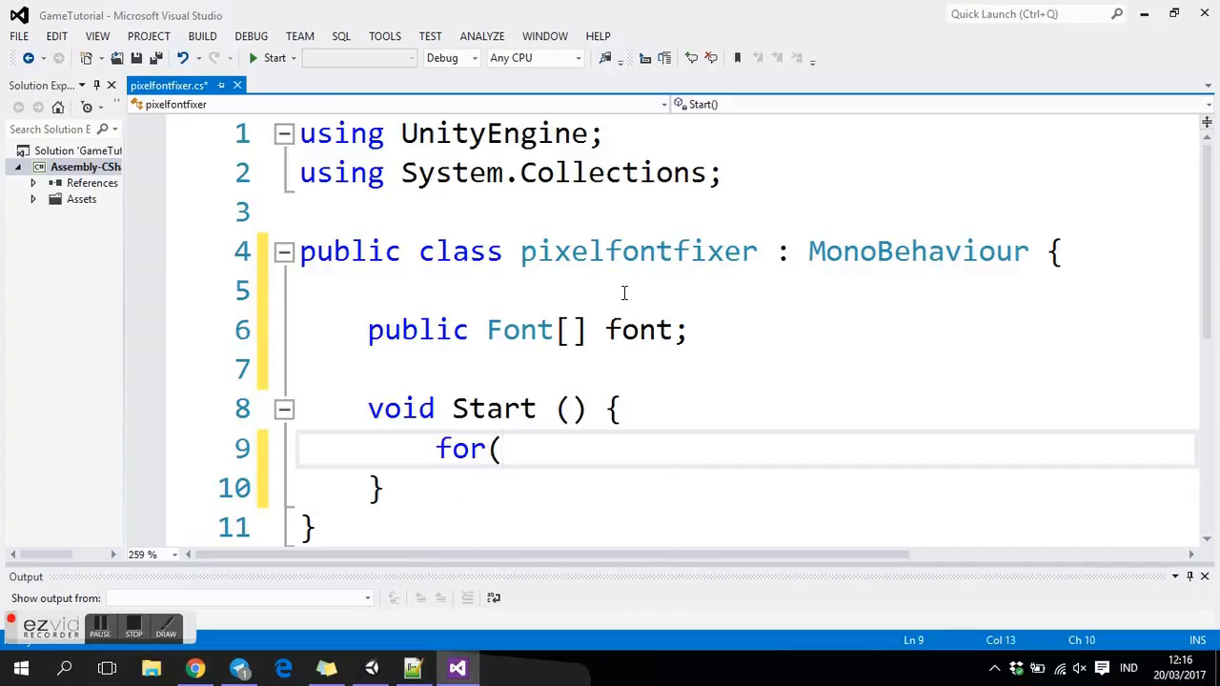
text(ui)
key(BackSpace)
key(BackSpace)
text(io)
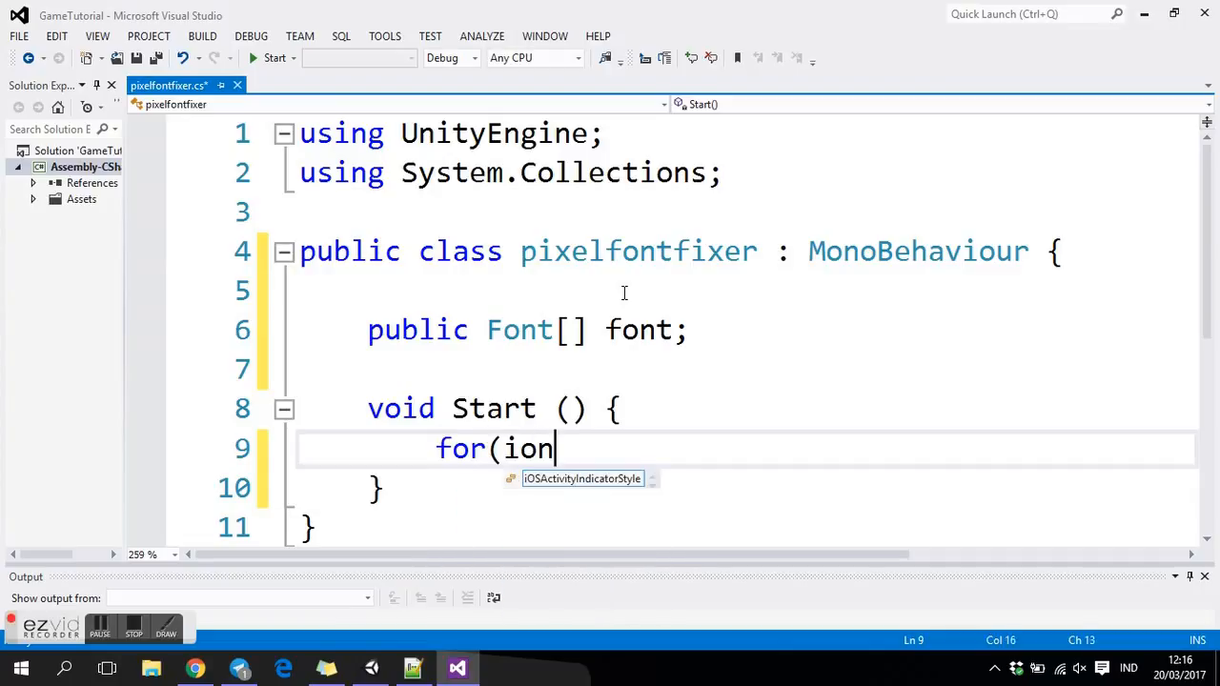
key(BackSpace)
text(nt i =)
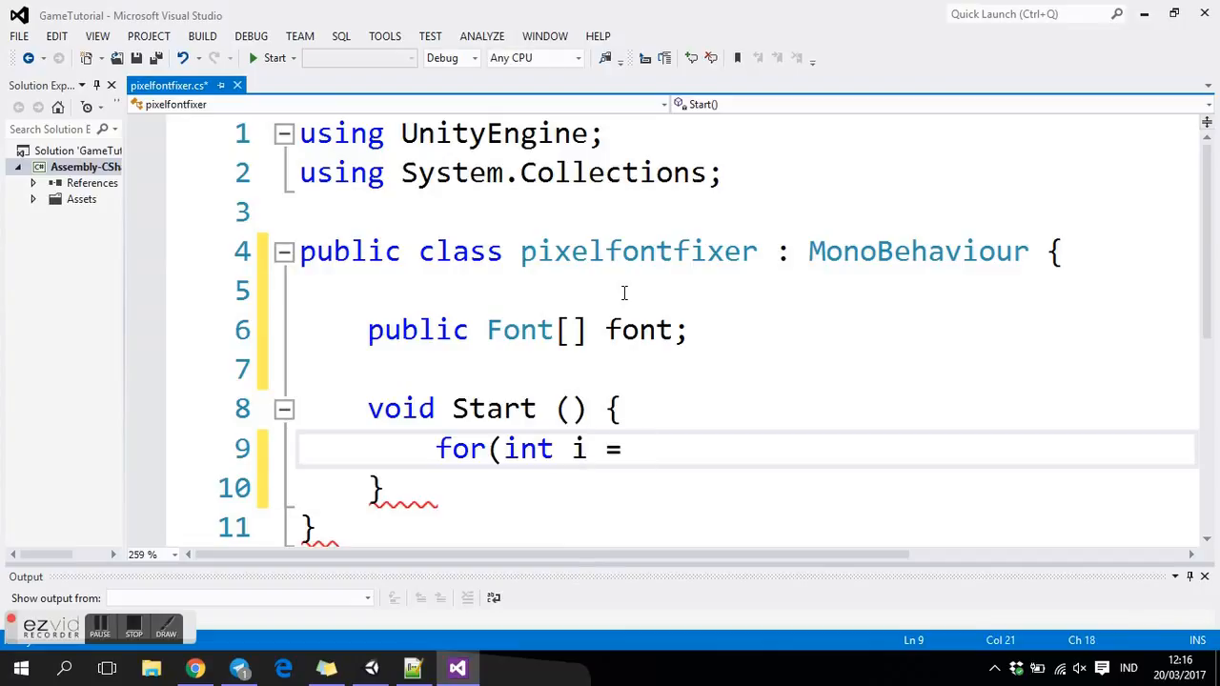
text(0)
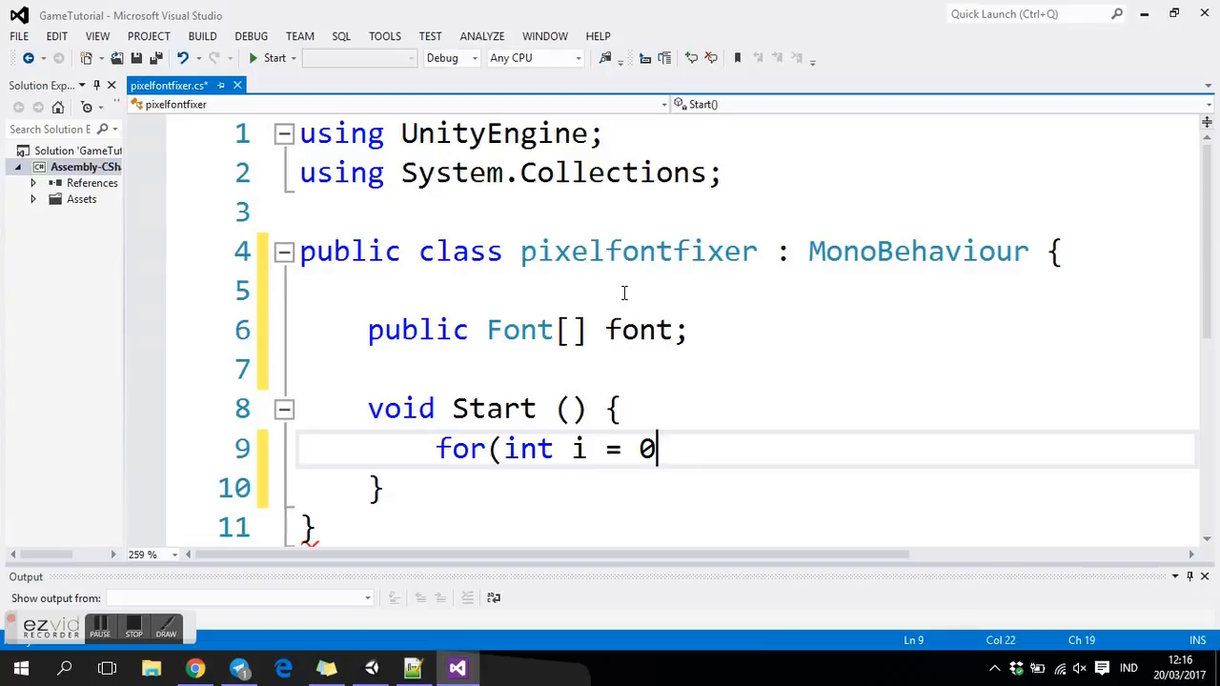
Complete the for loop header with the condition i < font.Length and the increment i++.
text(; fon)
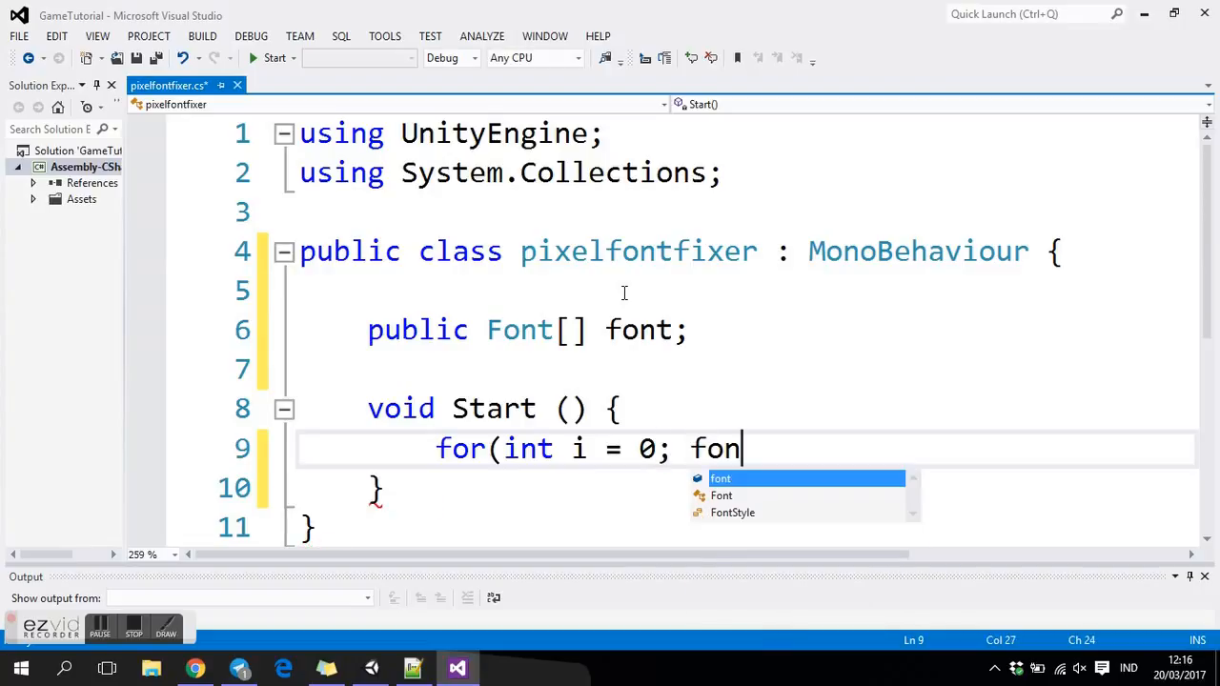
text(t.l)
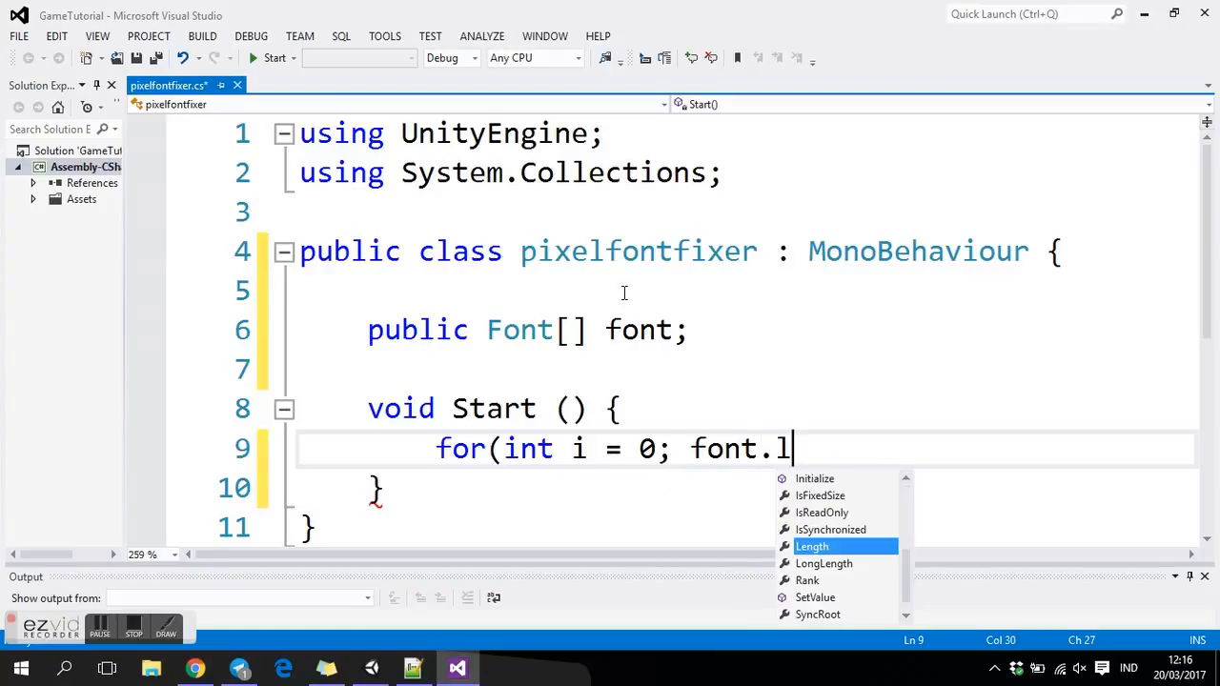
key(BackSpace)
key(BackSpace)
key(BackSpace)
key(BackSpace)
key(BackSpace)
key(BackSpace)
text(i < )
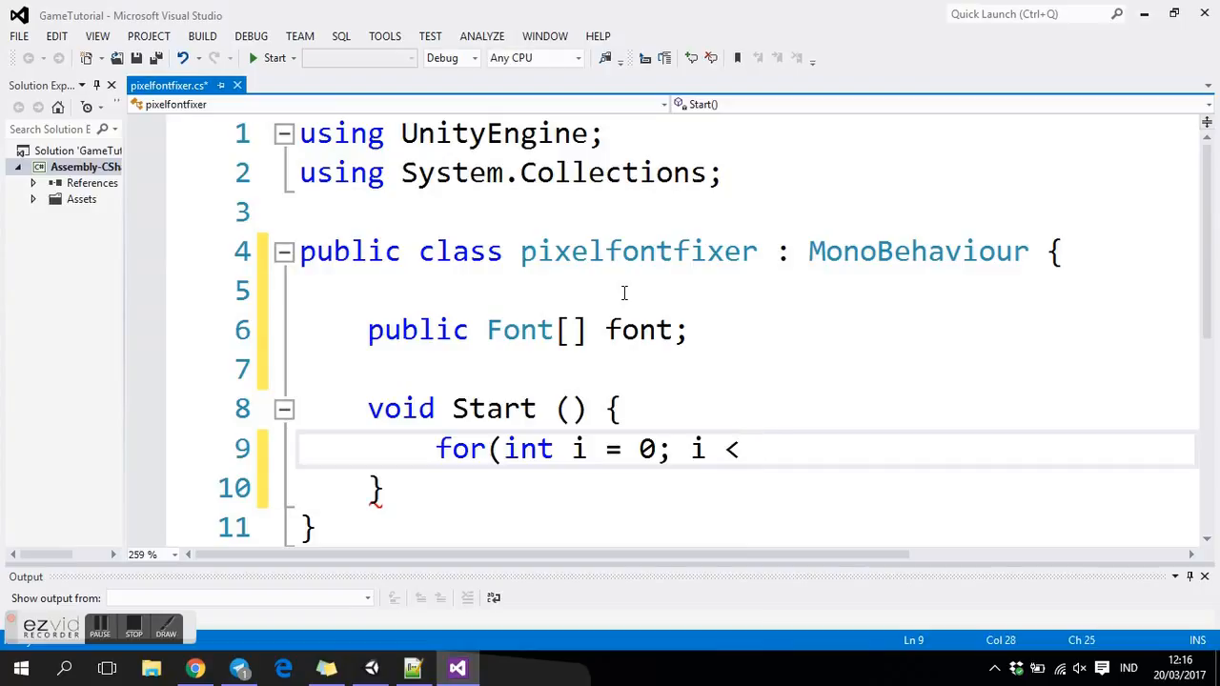
text(font)
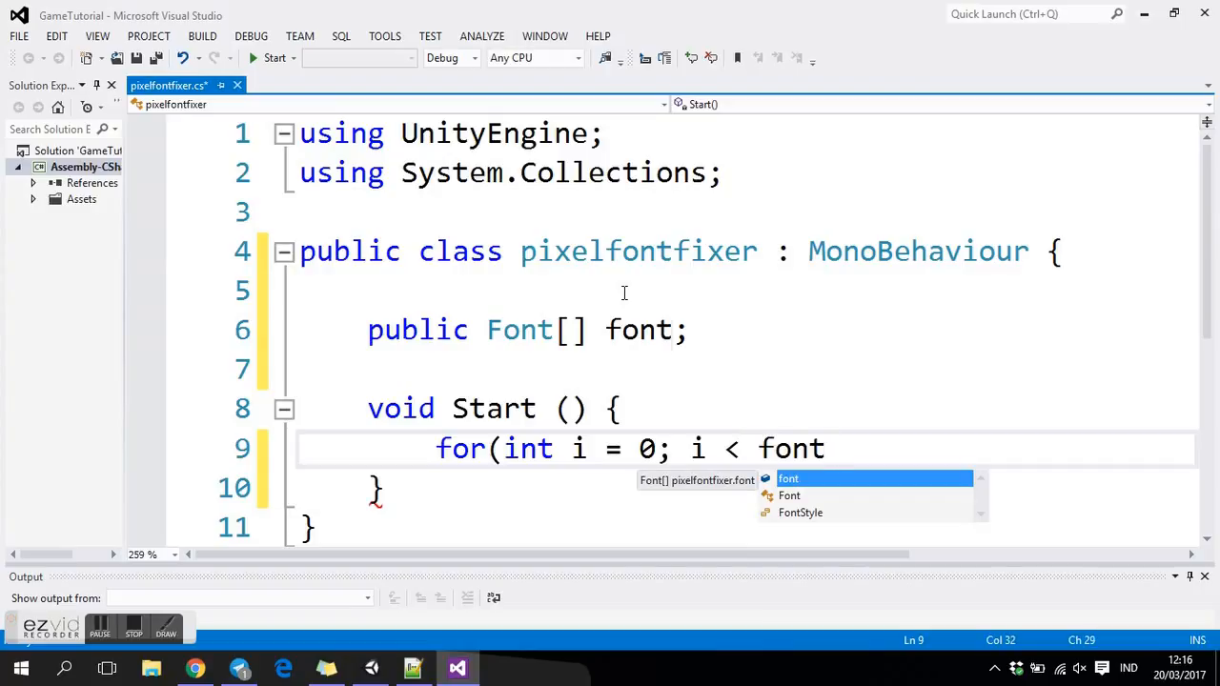
text(.length)
key(Tab)
text(; )
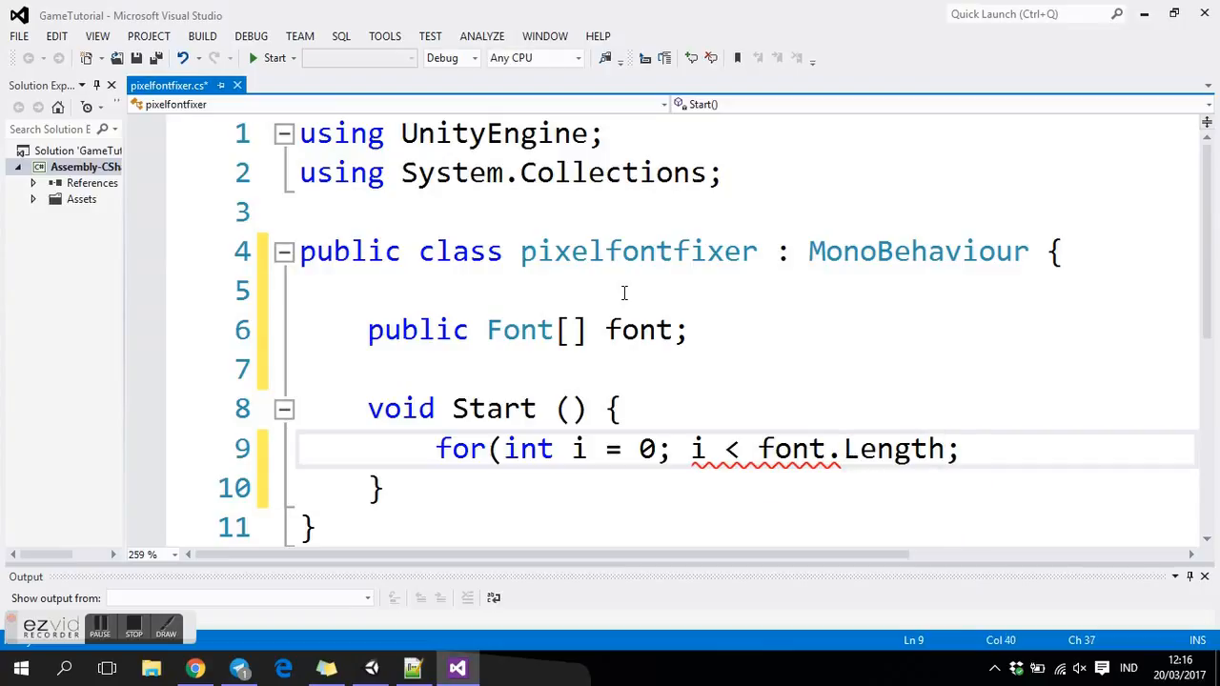
text(i++))
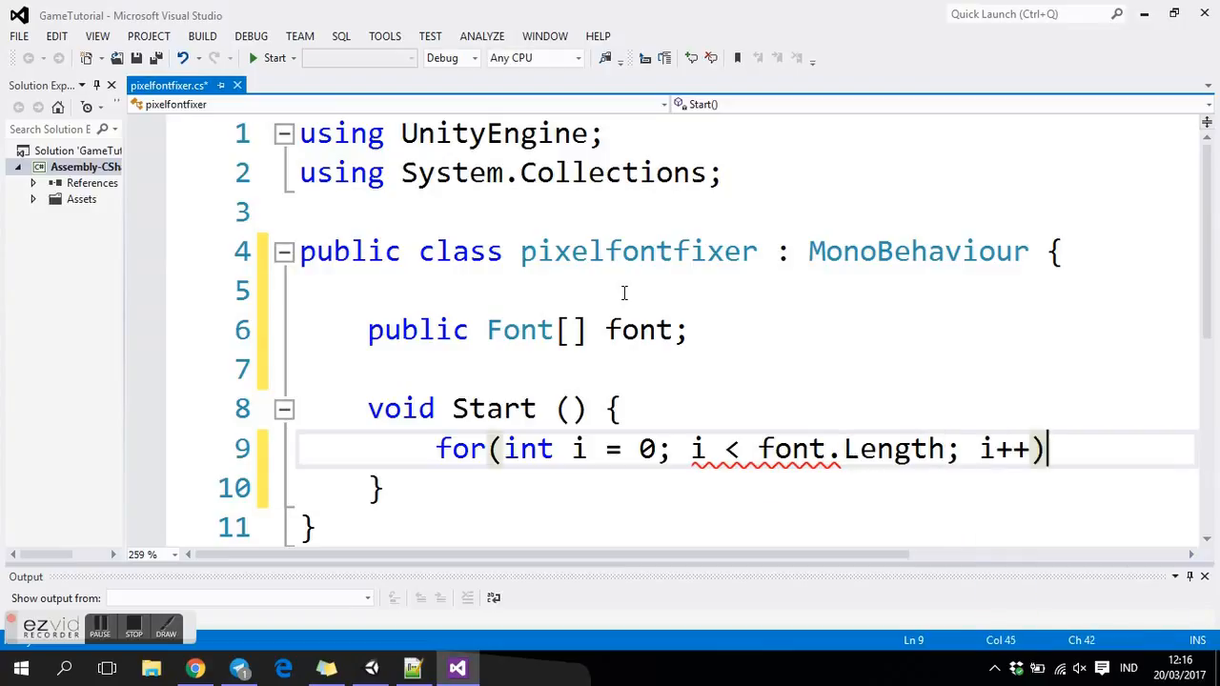
Add an empty body in curly braces to the for loop.
text({)
key(Return)
key(Return)
text(})
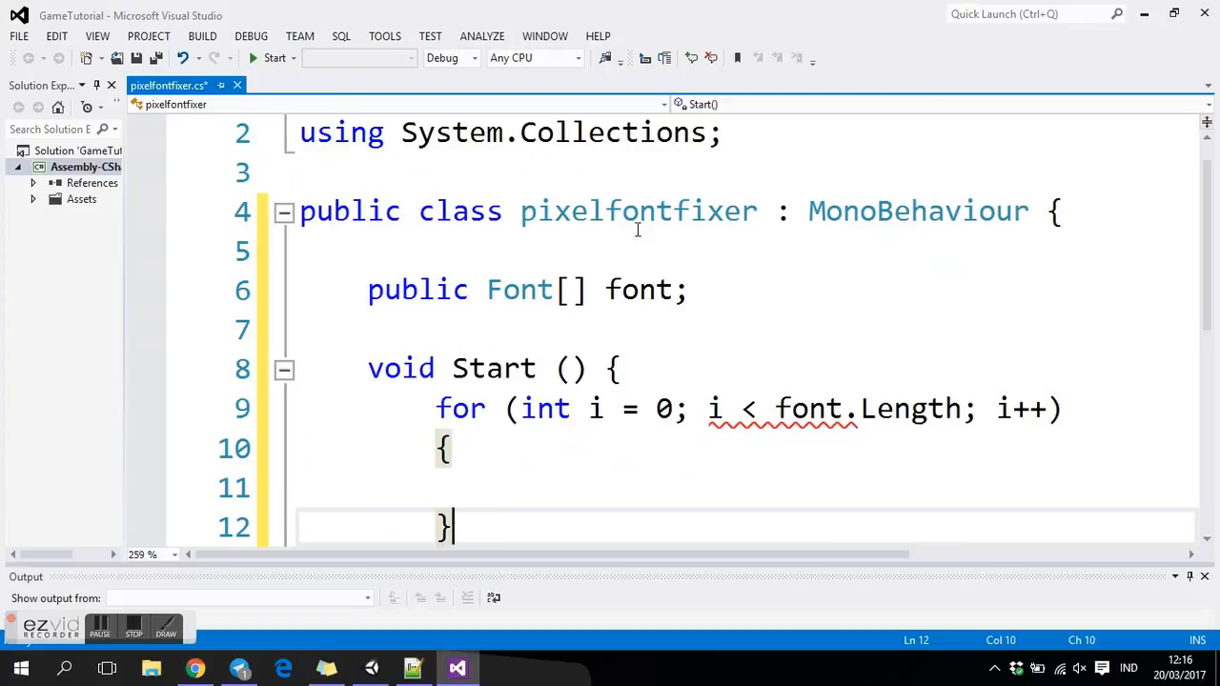
Inside the for loop body, begin a statement that references font[i].material.mainTexture.
scroll(629, 243, down, 1)
click(553, 372)
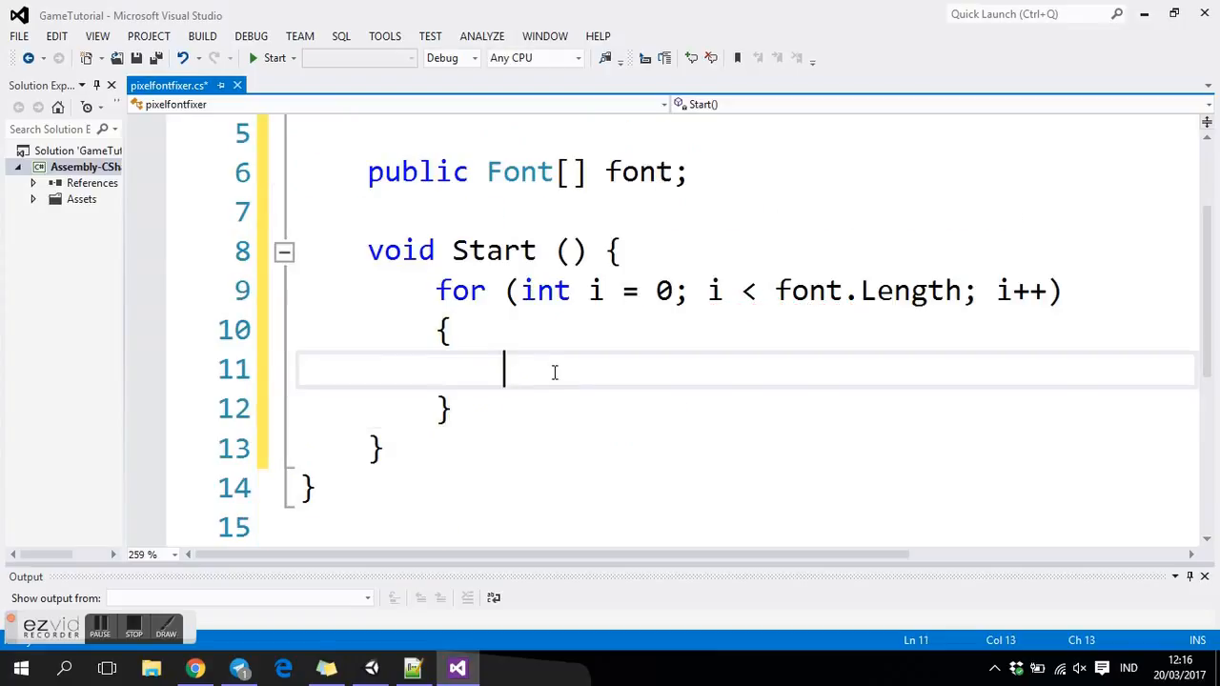
text(font)
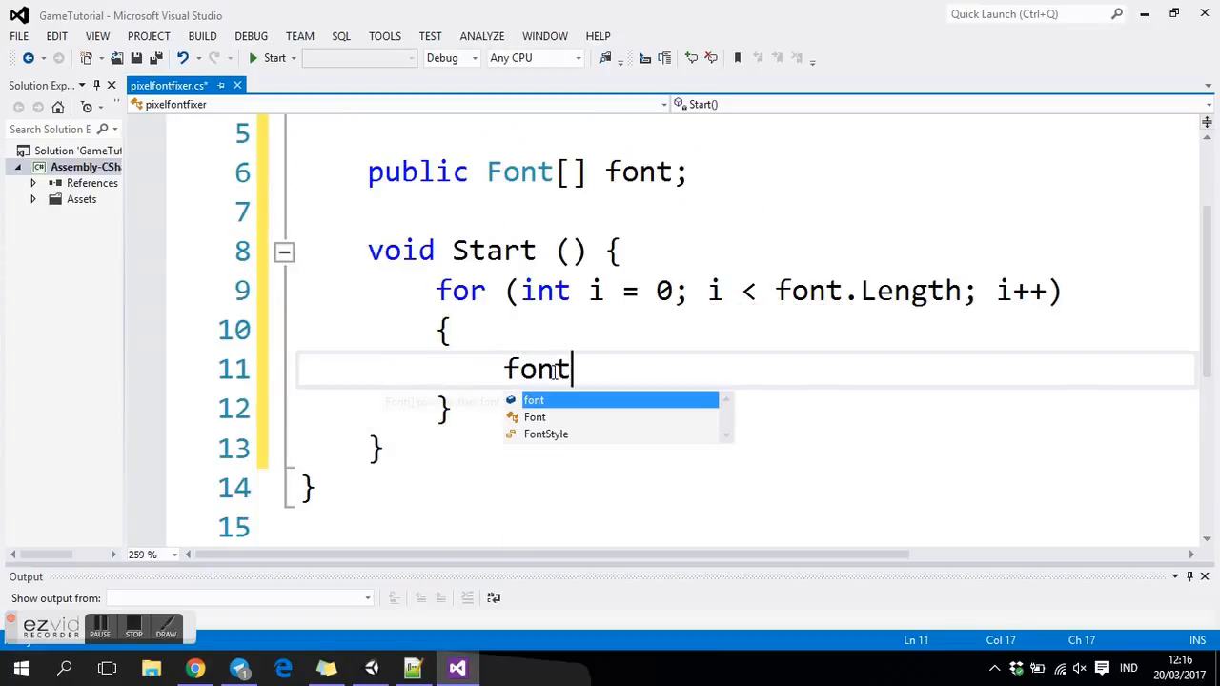
key(Escape)
text([i])
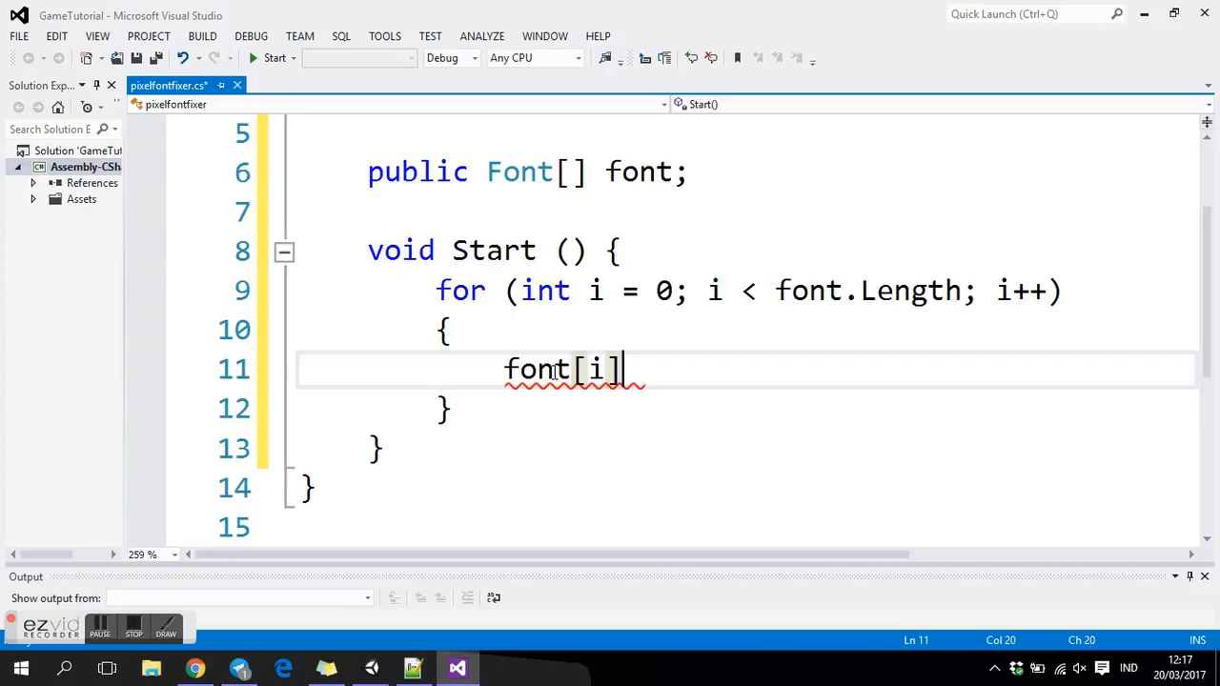
text(.)
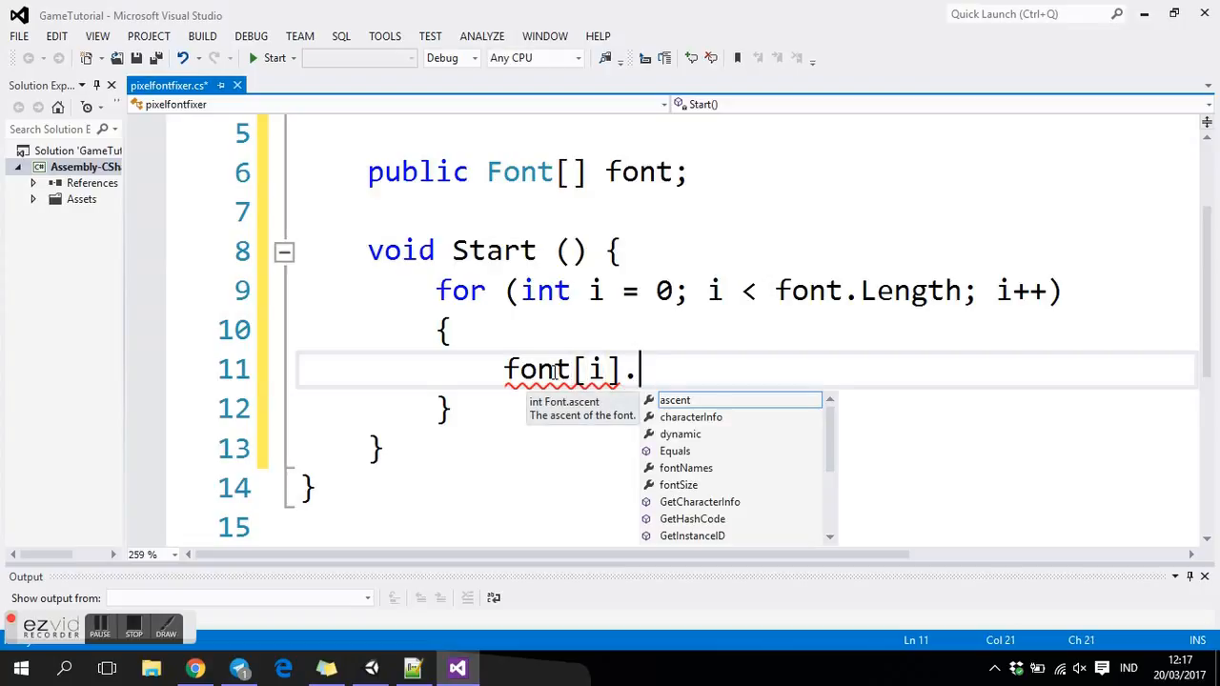
text(material)
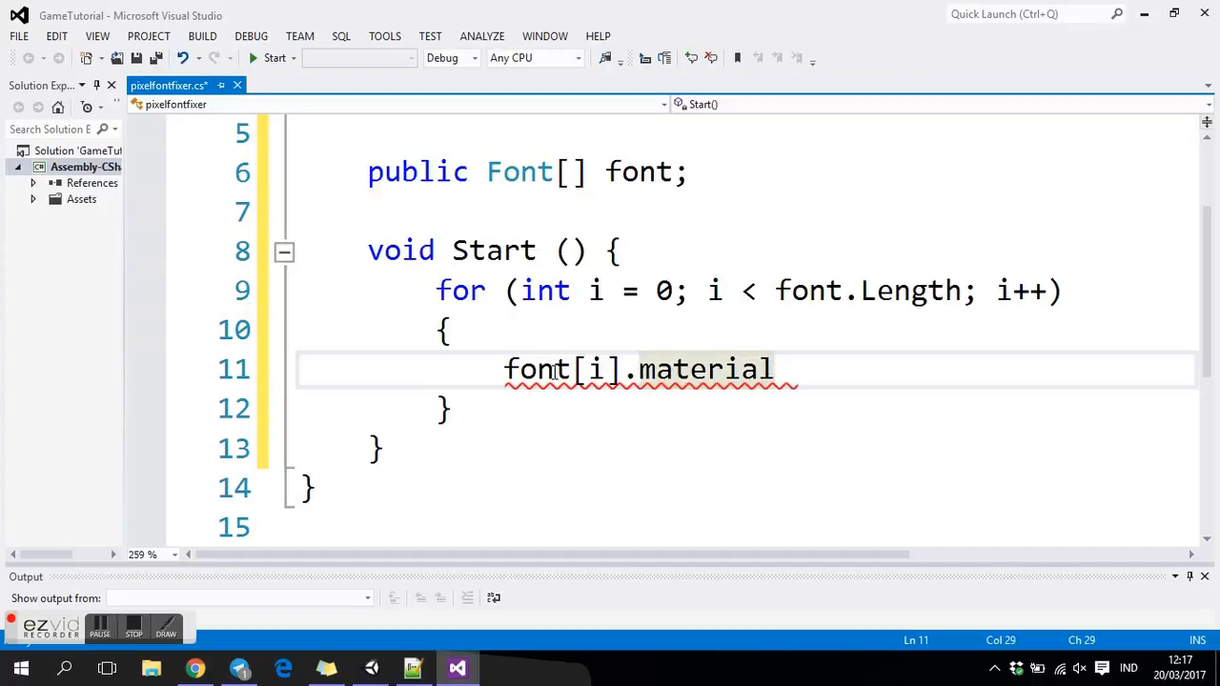
text(.mainTexture)
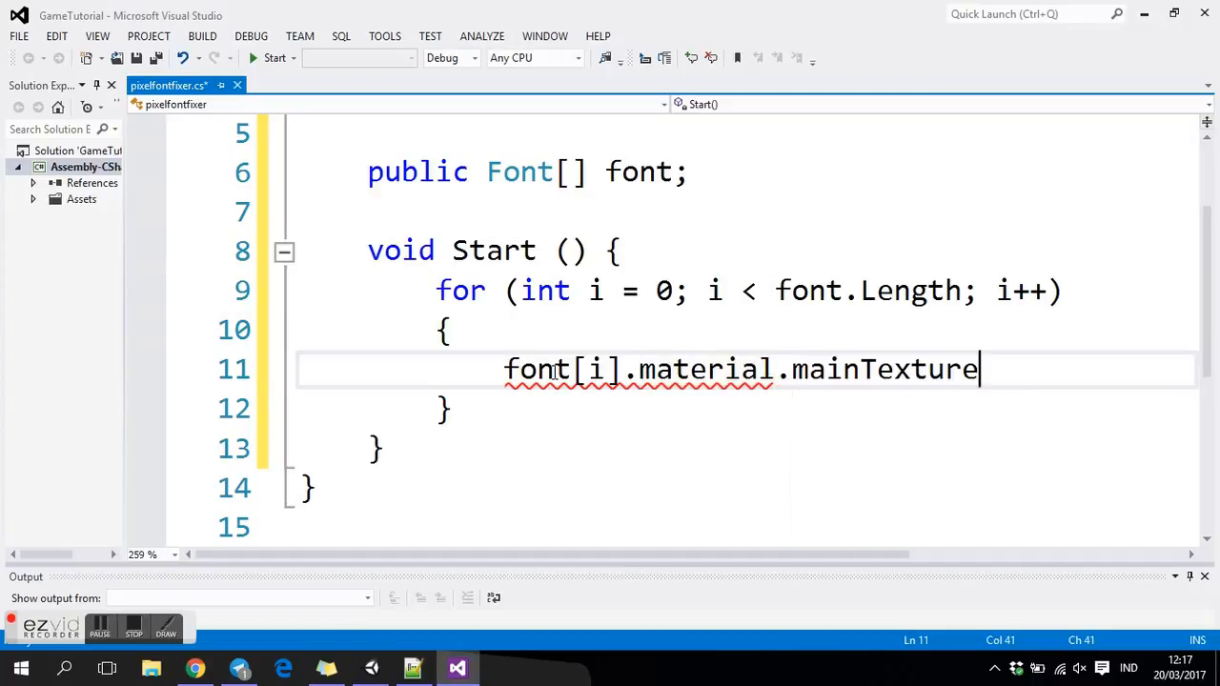
text(.)
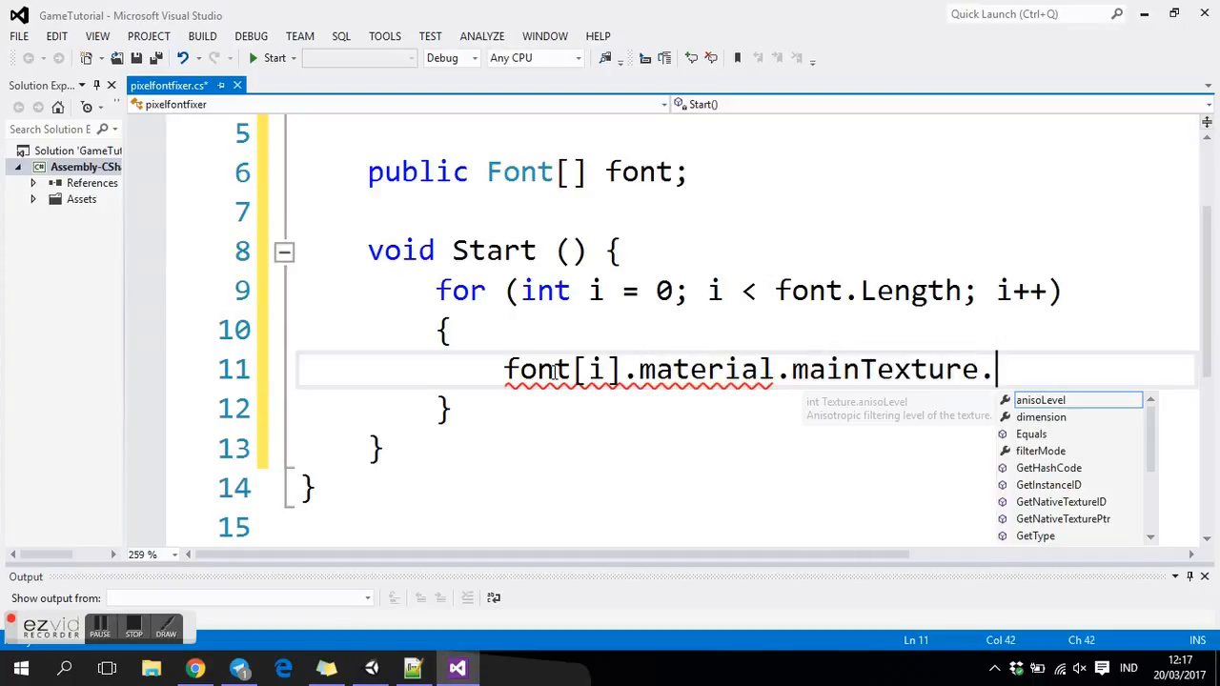
Complete the statement by assigning FilterMode.Point to the texture's filterMode, with the assignment on its own line, and save the script.
text(filterMode =)
key(Escape)
key(BackSpace)
key(BackSpace)
key(Return)
text(= )
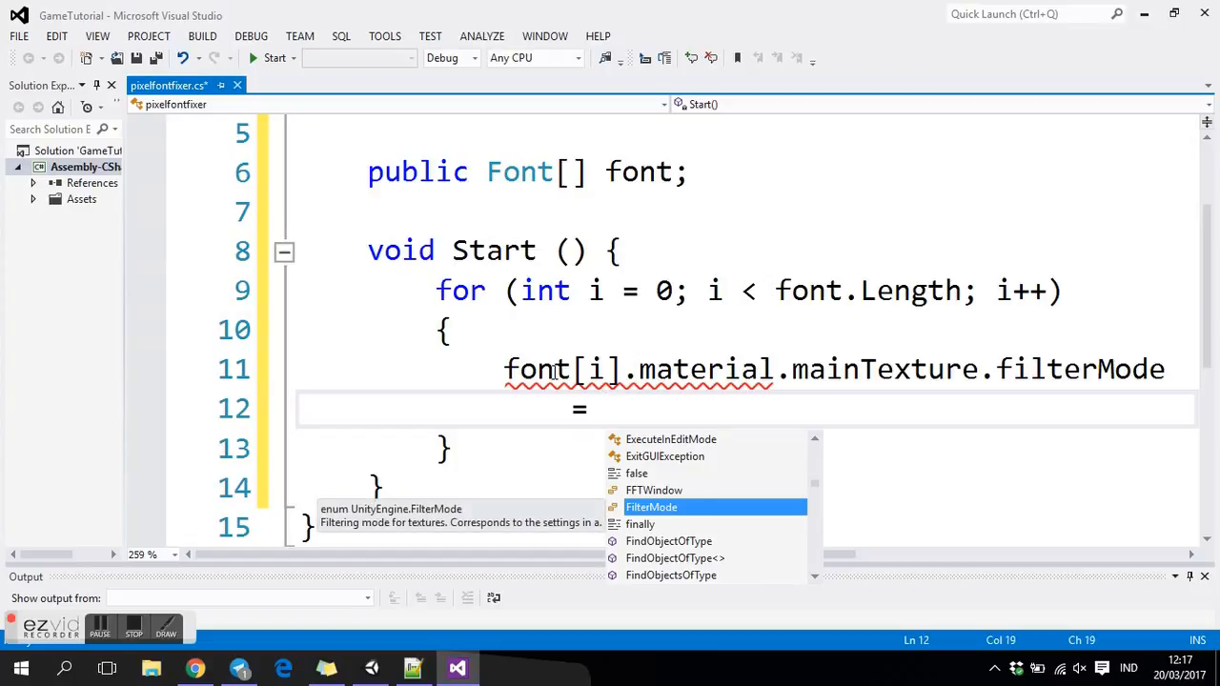
text(FilterMode.poui)
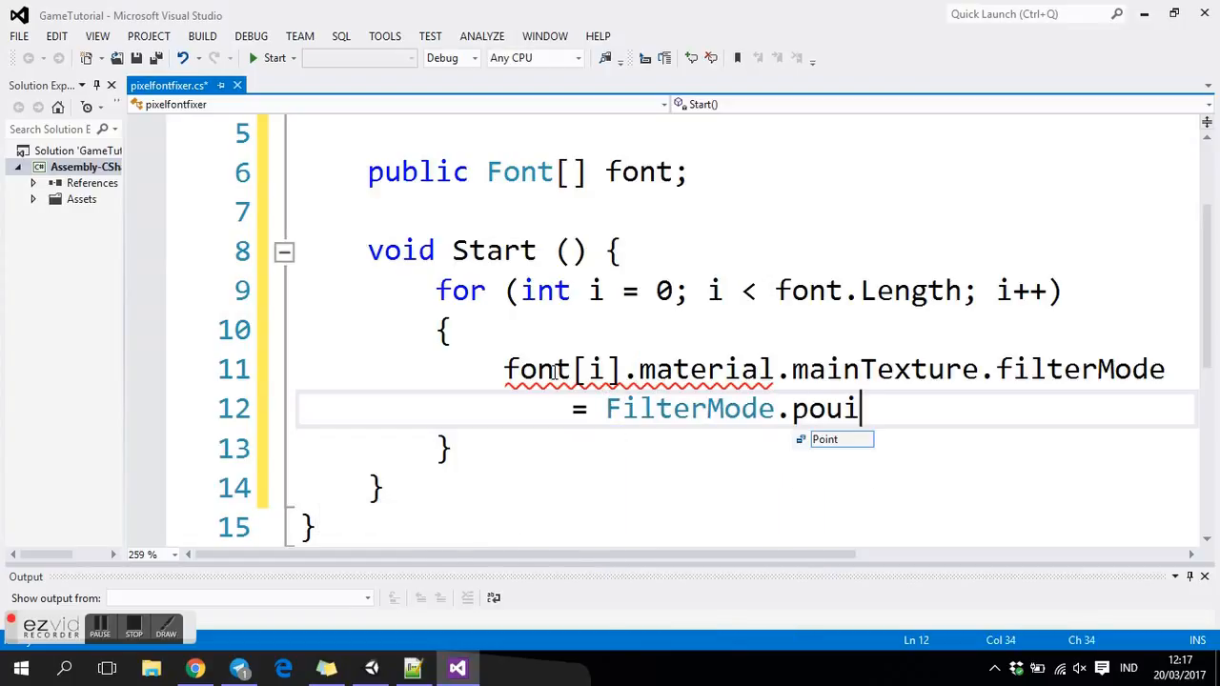
key(BackSpace)
key(Tab)
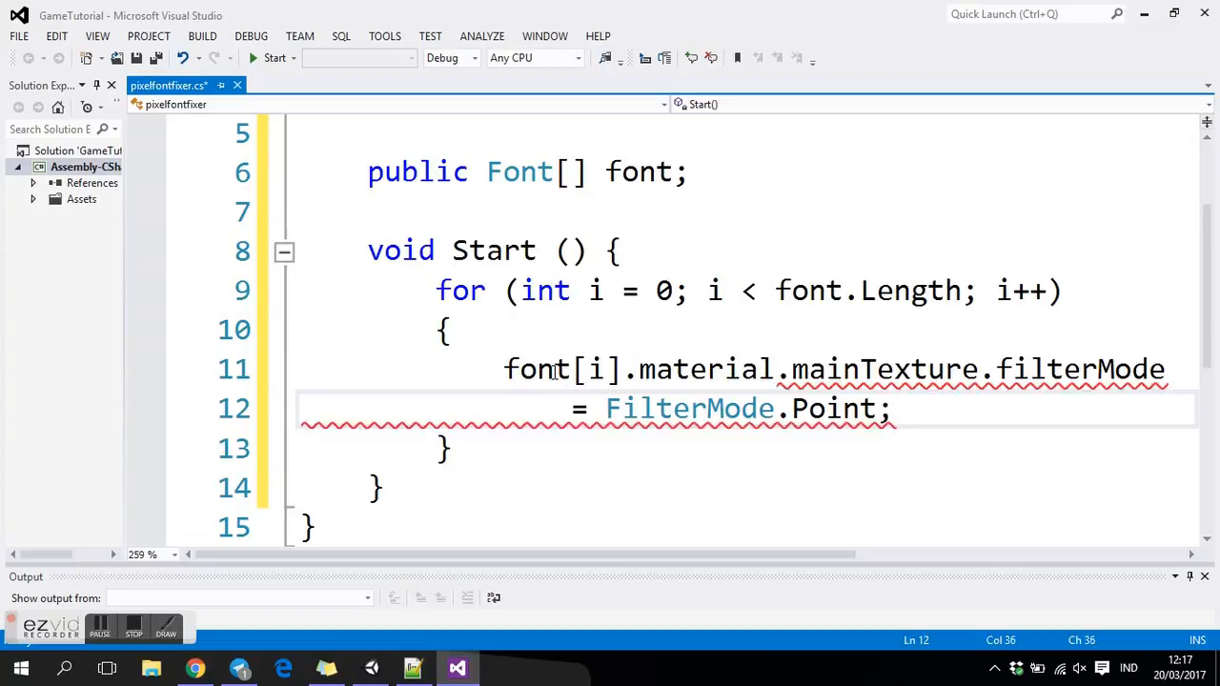
key(ctrl+s)
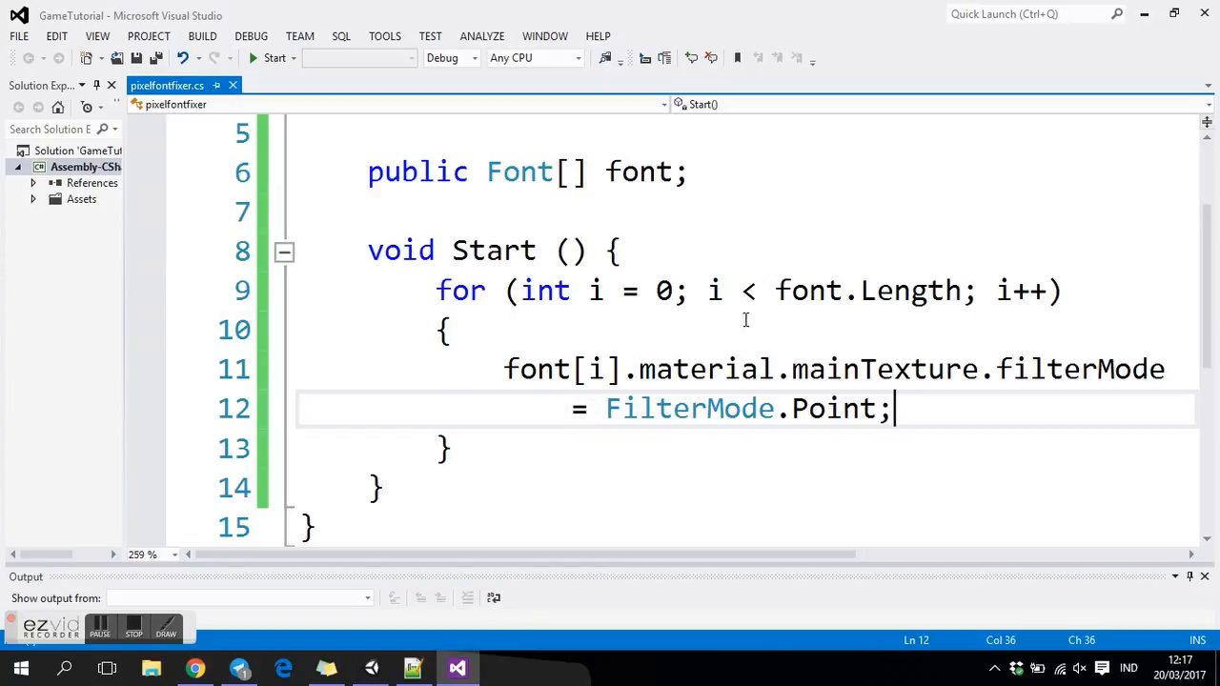
Review the pixelfontfixer script from the using directives to the filterMode assignment.
scroll(752, 362, up, 2)
scroll(752, 362, down, 1)
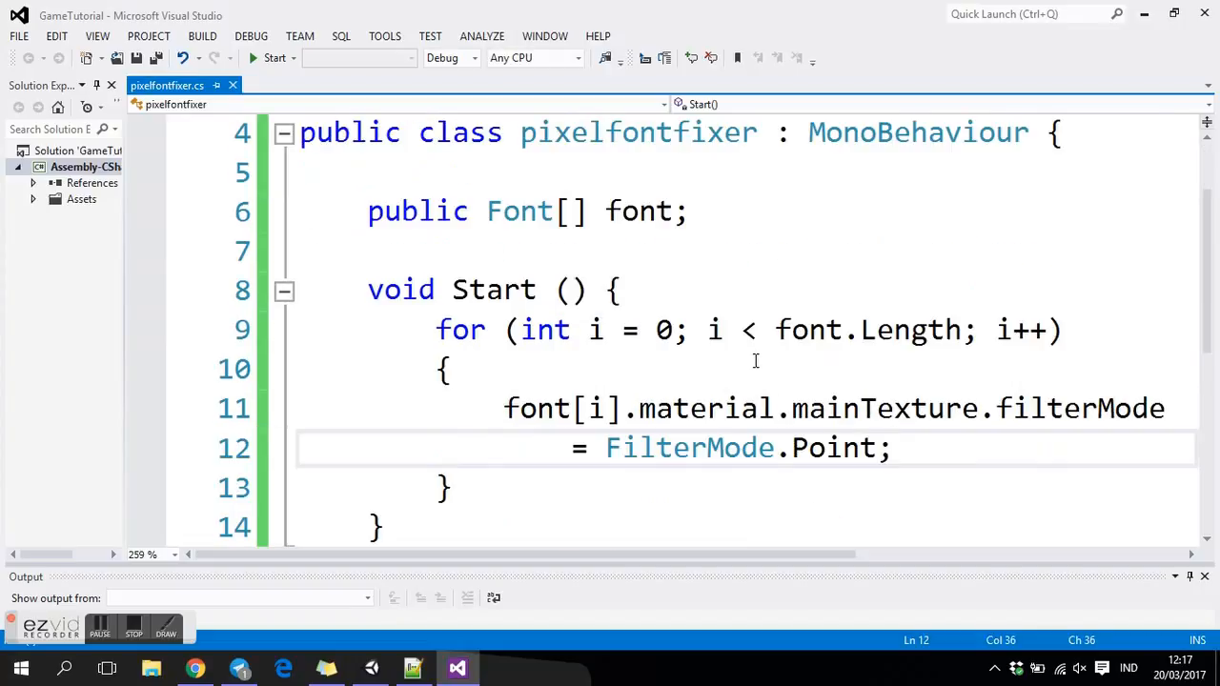
ctrl+scroll(755, 360, down, 1)
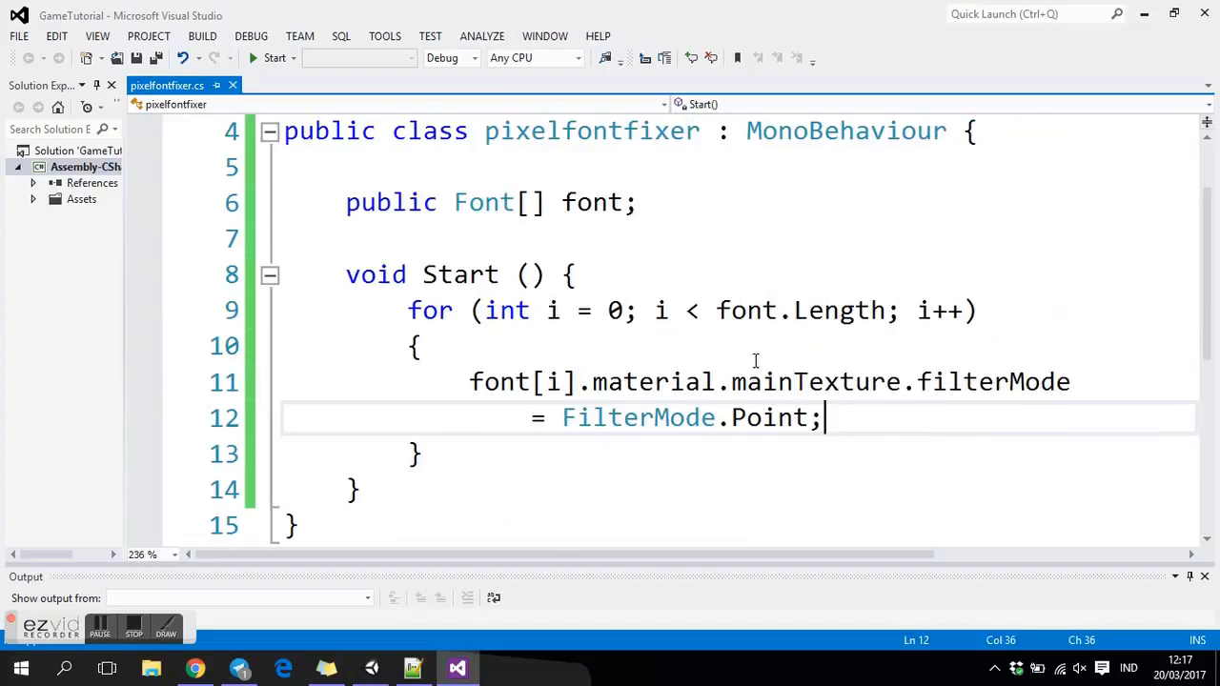
scroll(757, 362, up, 1)
scroll(730, 360, down, 1)
ctrl+scroll(768, 341, down, 1)
scroll(812, 338, up, 1)
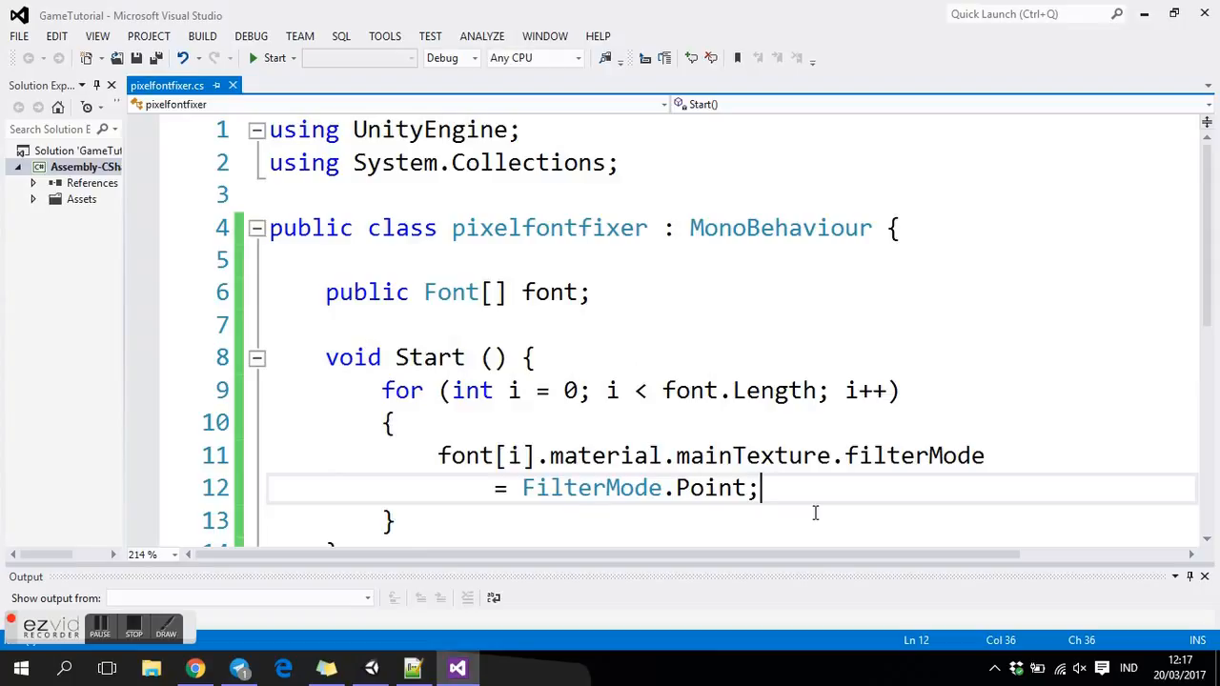
Switch to Unity and add a UI Text element named "pixel" under the Canvas.
click(373, 667)
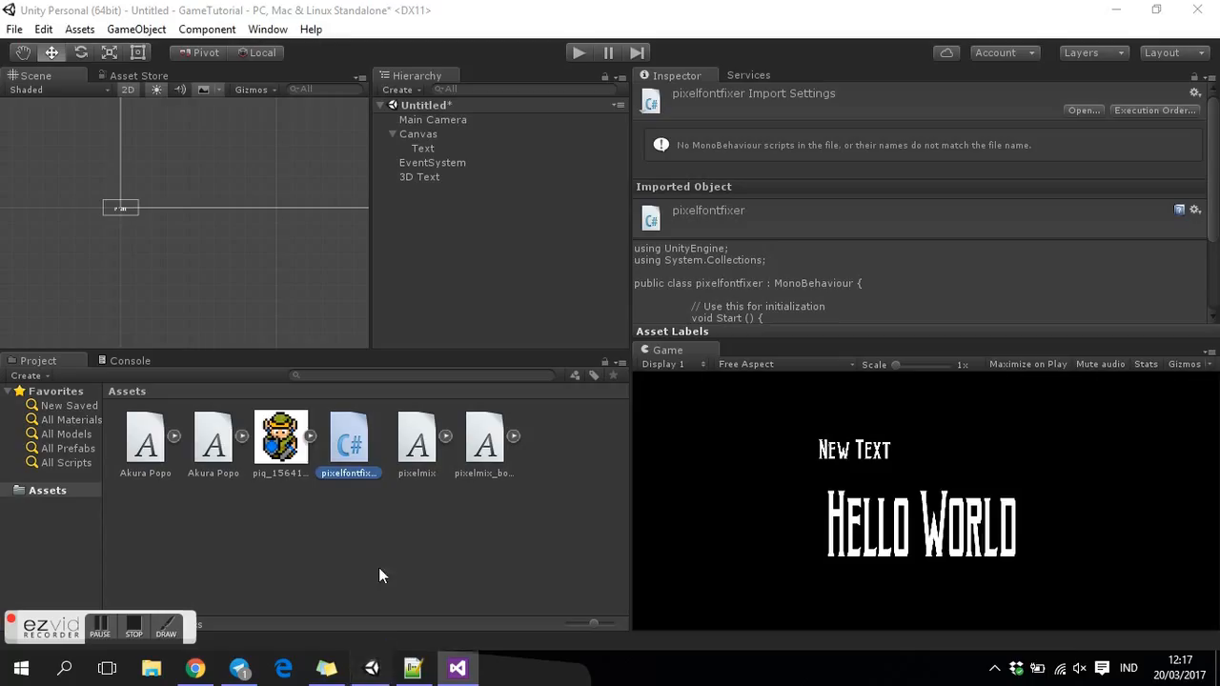
right_click(426, 135)
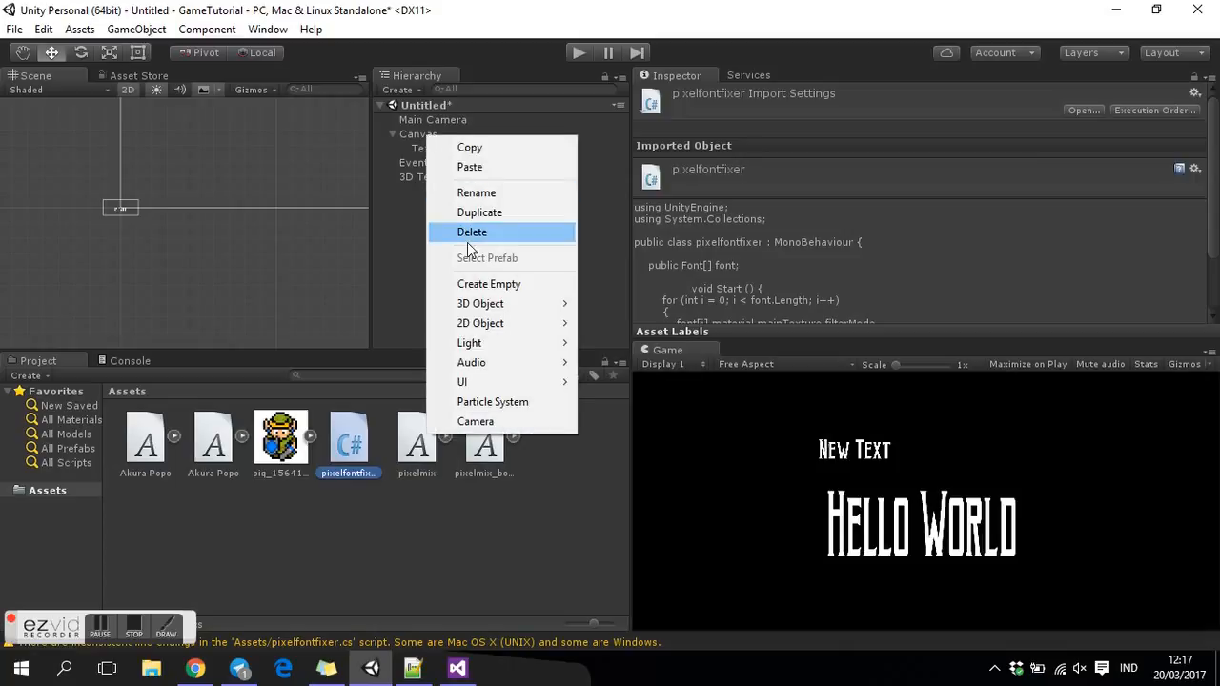
click(417, 135)
right_click(417, 136)
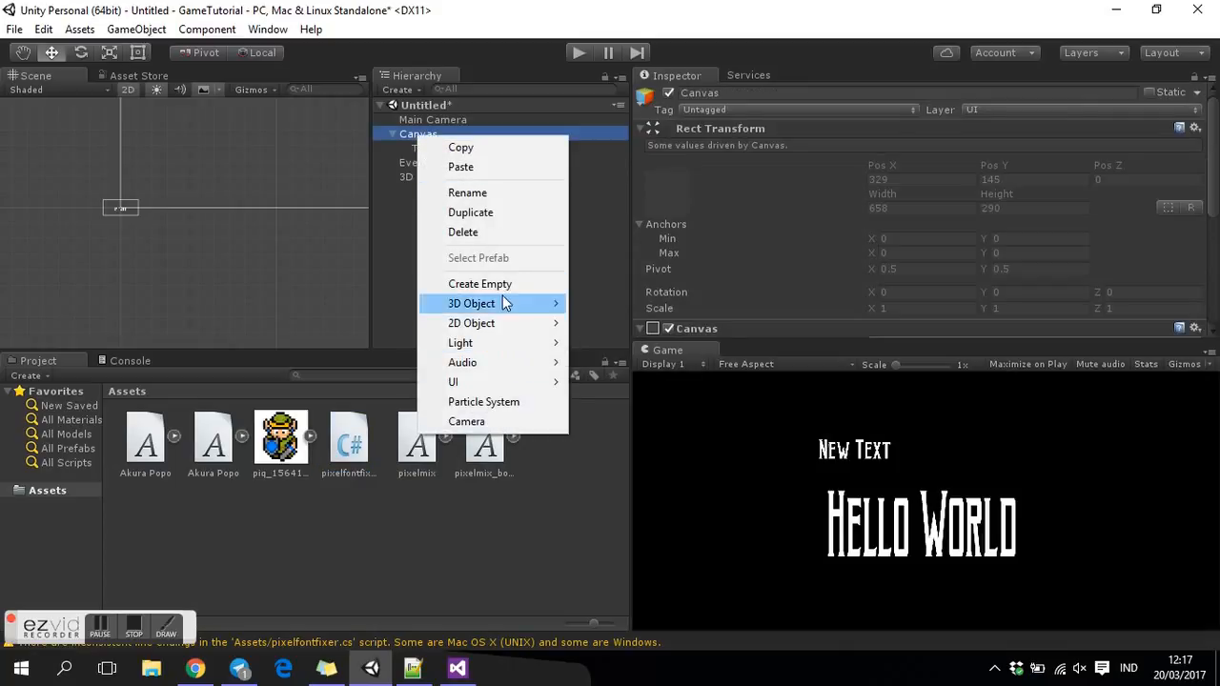
mouse_move(506, 381)
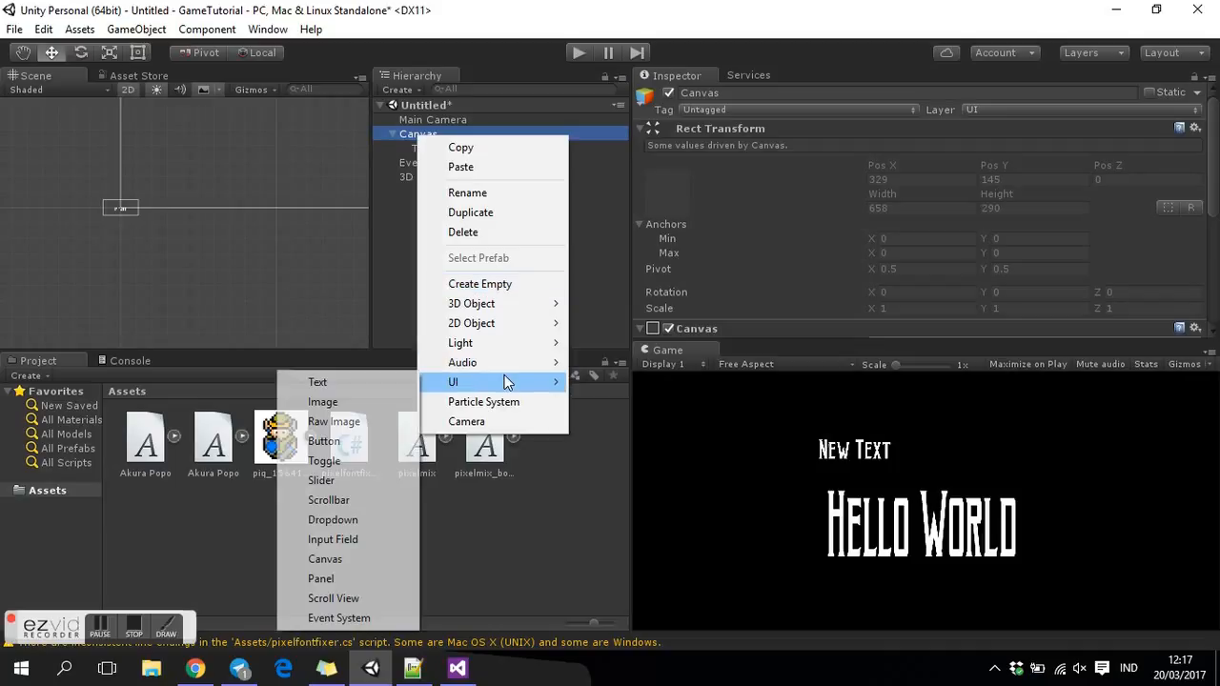
click(387, 390)
click(733, 93)
text(pixel)
key(Return)
Set the pixel UI element's text content to "pixel text example".
scroll(812, 178, down, 2)
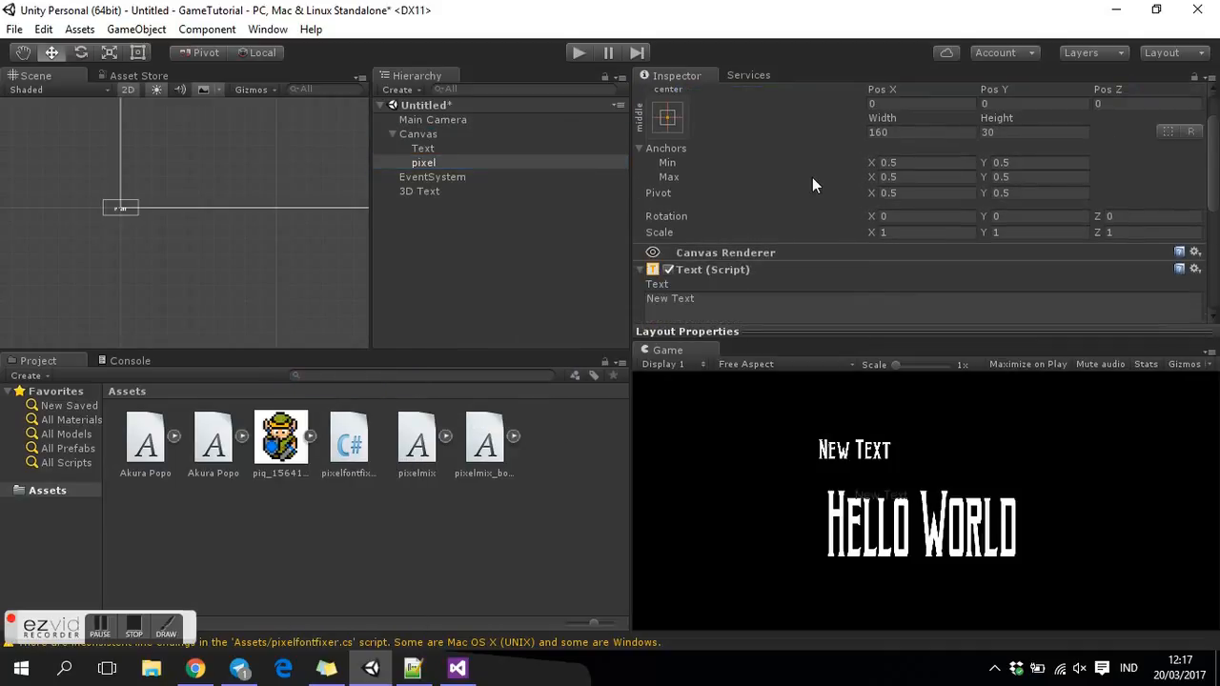
scroll(812, 178, down, 2)
click(737, 248)
text(pixel text example)
Make the pixel UI text white and move it above and to the right of the "New Text" element.
scroll(924, 283, down, 4)
click(924, 314)
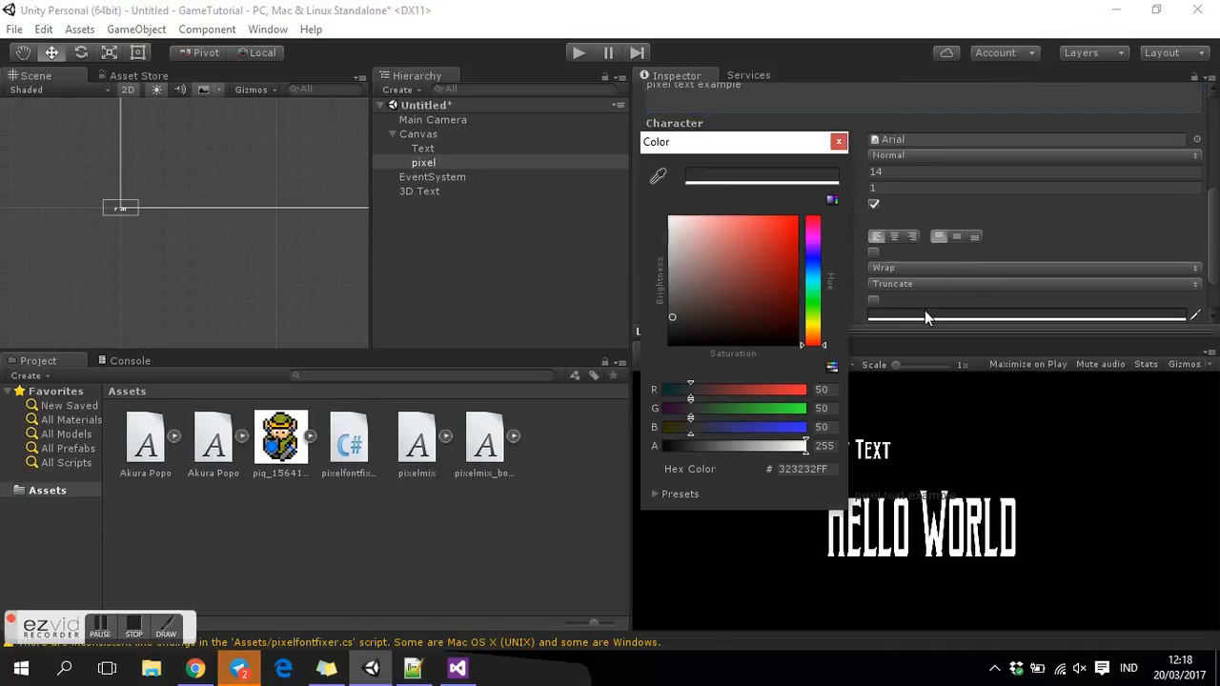
click(672, 220)
click(838, 143)
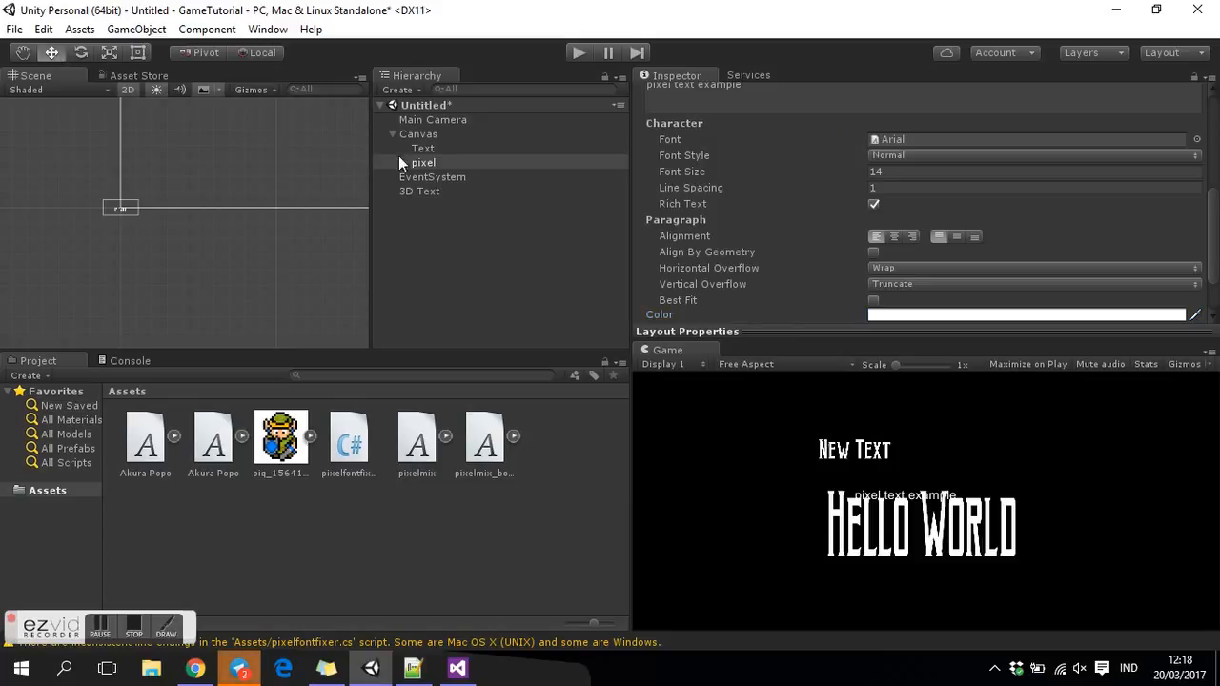
double_click(434, 165)
drag(201, 217, 337, 152)
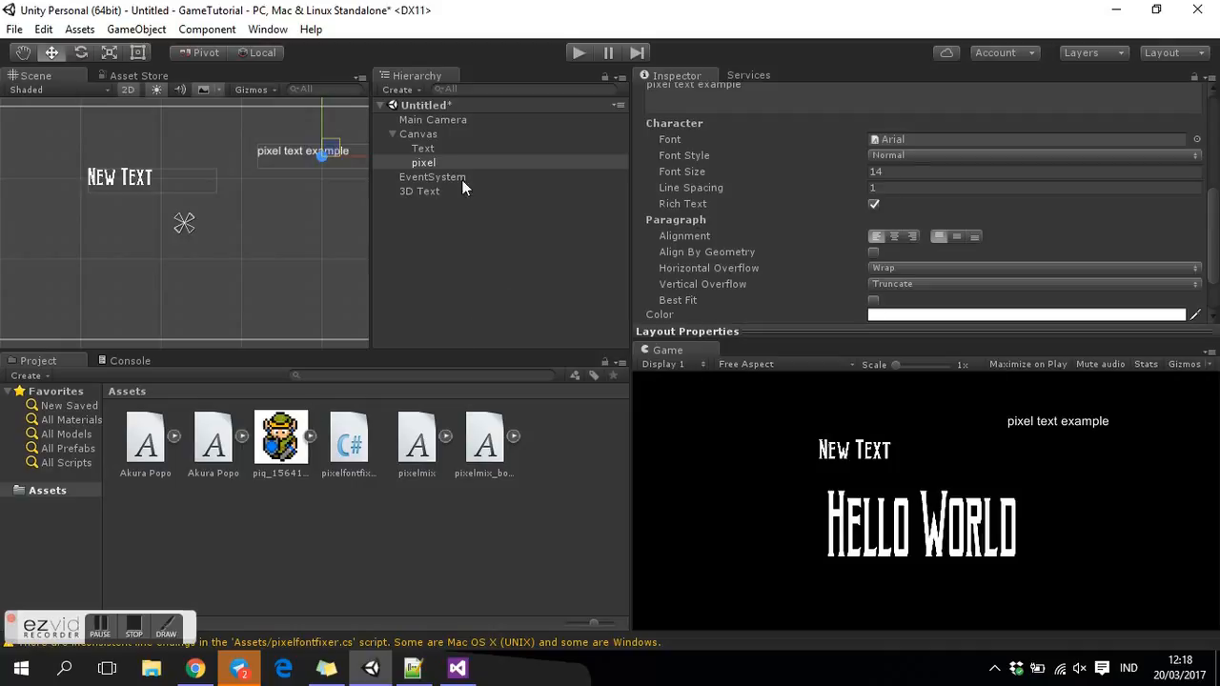
Add a 3D Text object at the root of the scene and name it "3D Text pixel".
click(455, 237)
right_click(455, 236)
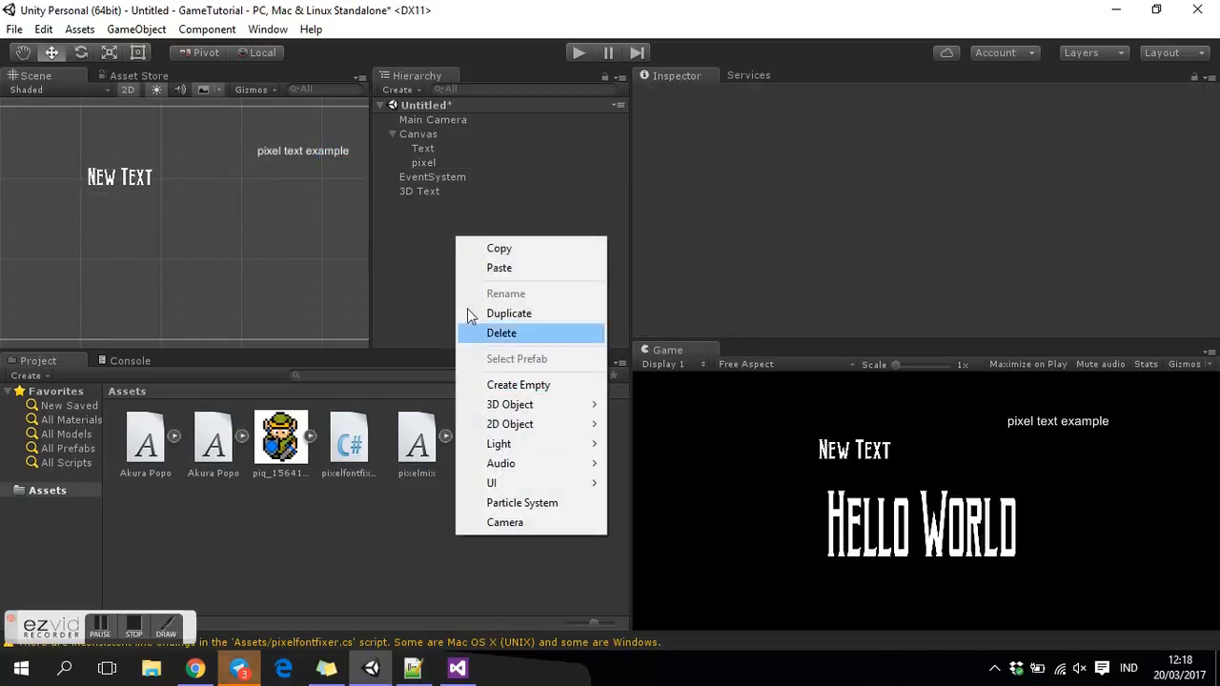
mouse_move(553, 402)
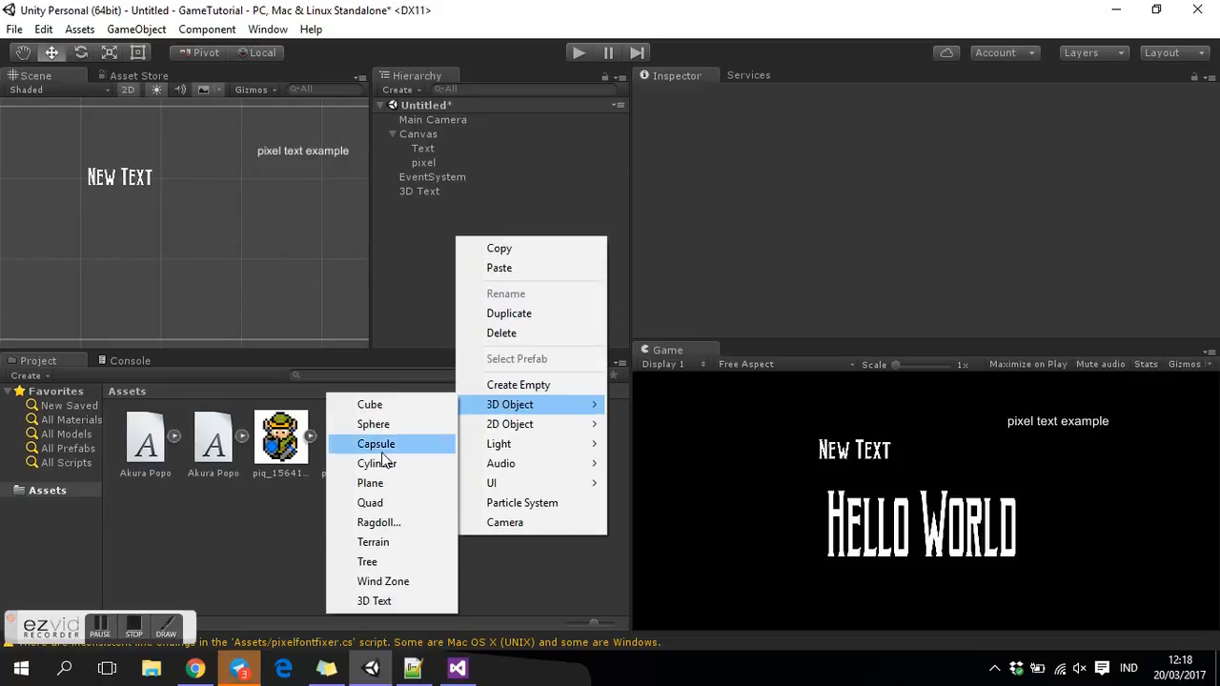
click(374, 601)
click(752, 96)
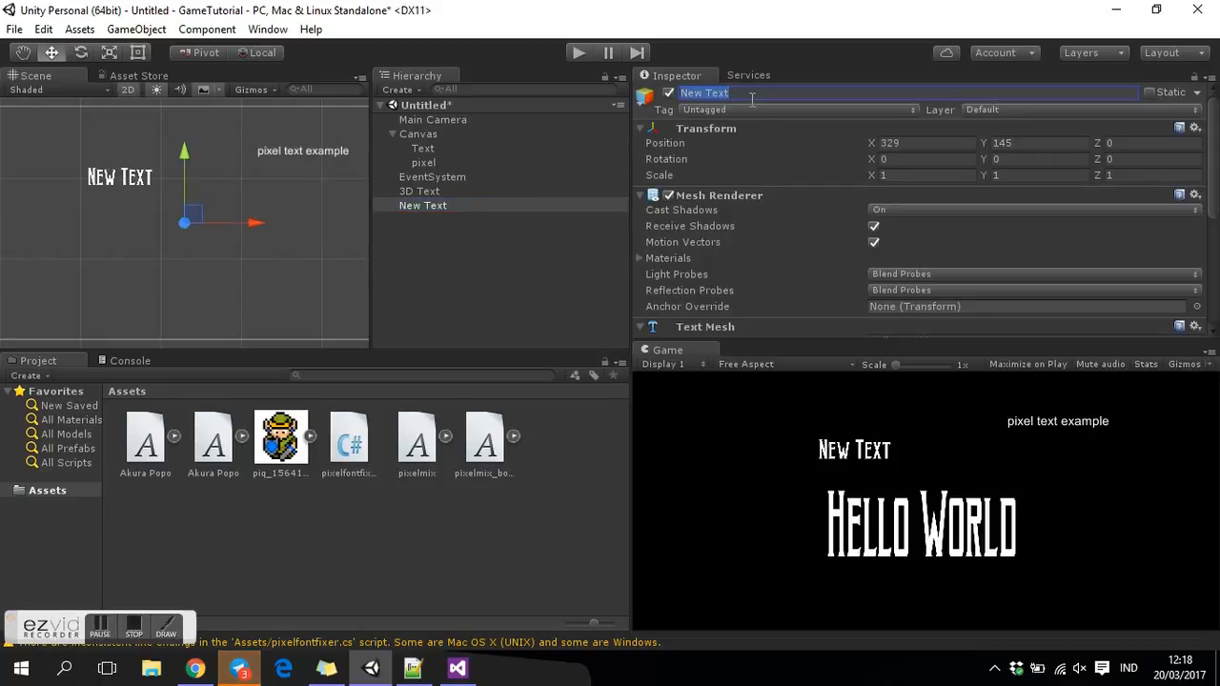
text(3D Text pixel)
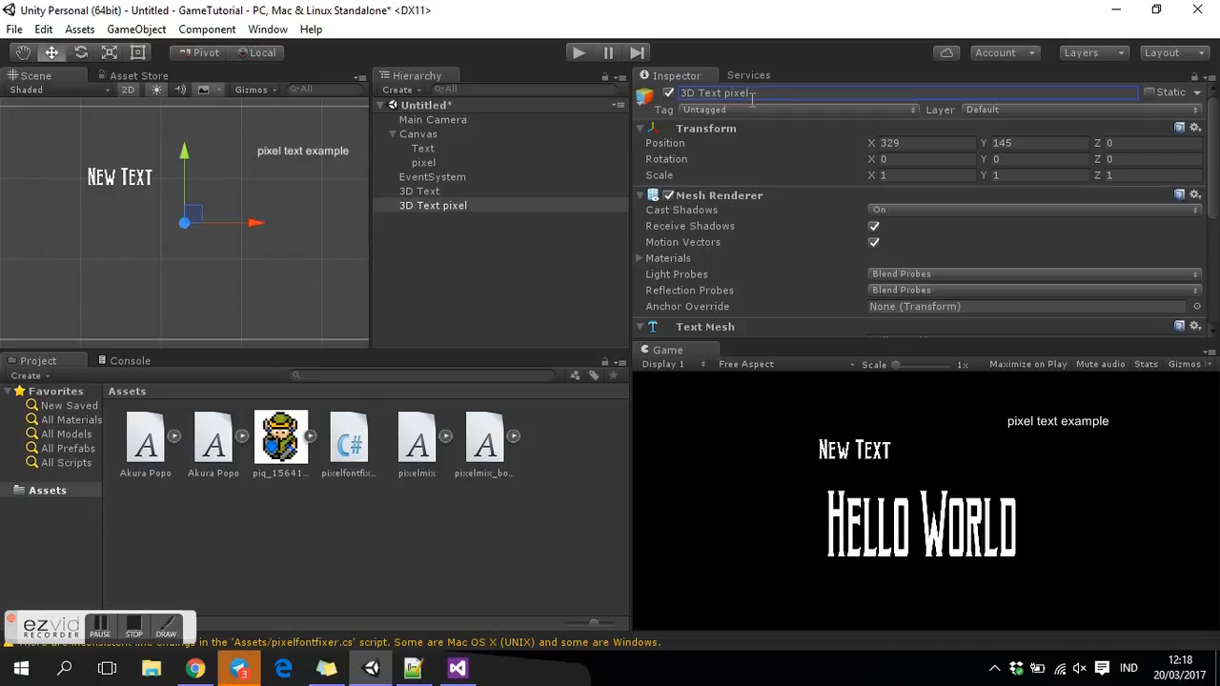
Set the 3D Text pixel object's position to X 0 and Y 0.
scroll(772, 143, down, 5)
scroll(729, 191, up, 2)
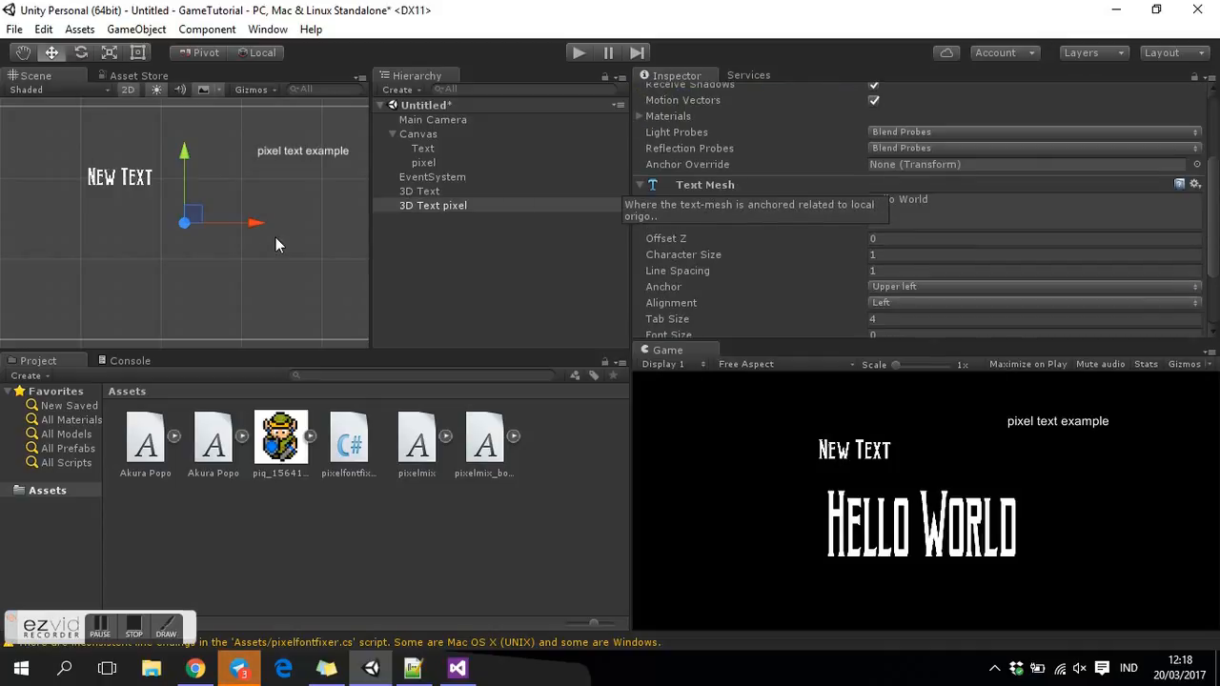
double_click(424, 206)
scroll(172, 232, down, 4)
scroll(875, 136, up, 4)
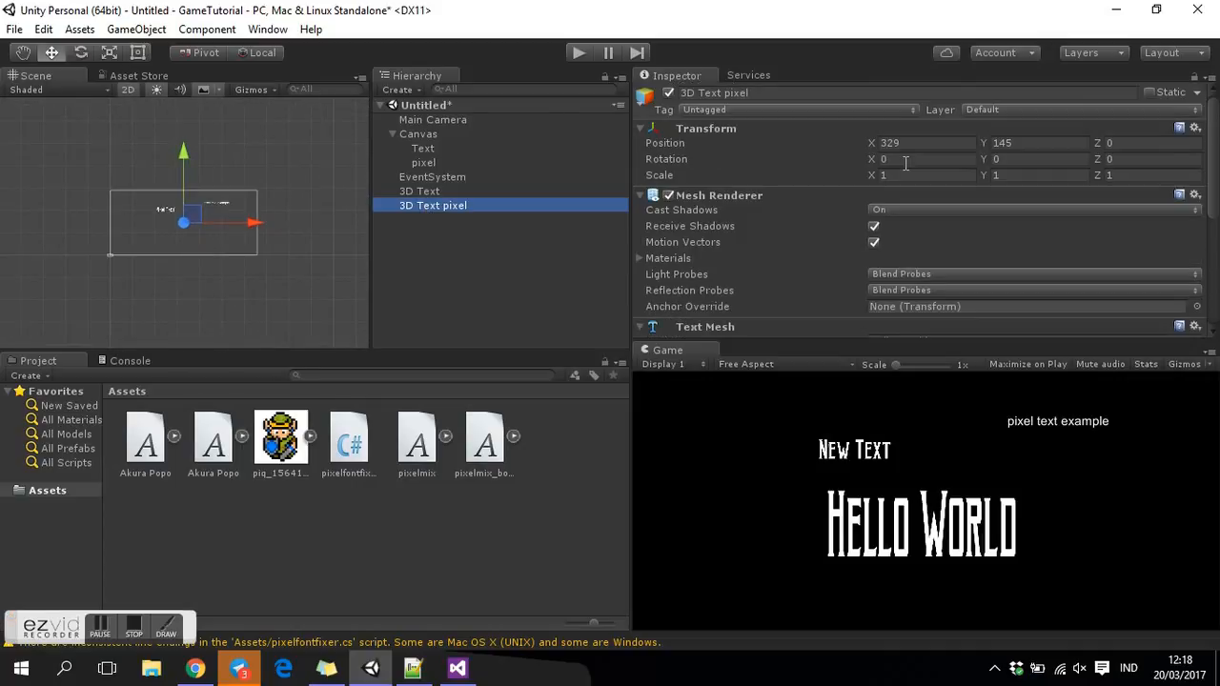
click(915, 143)
text(0)
click(1001, 143)
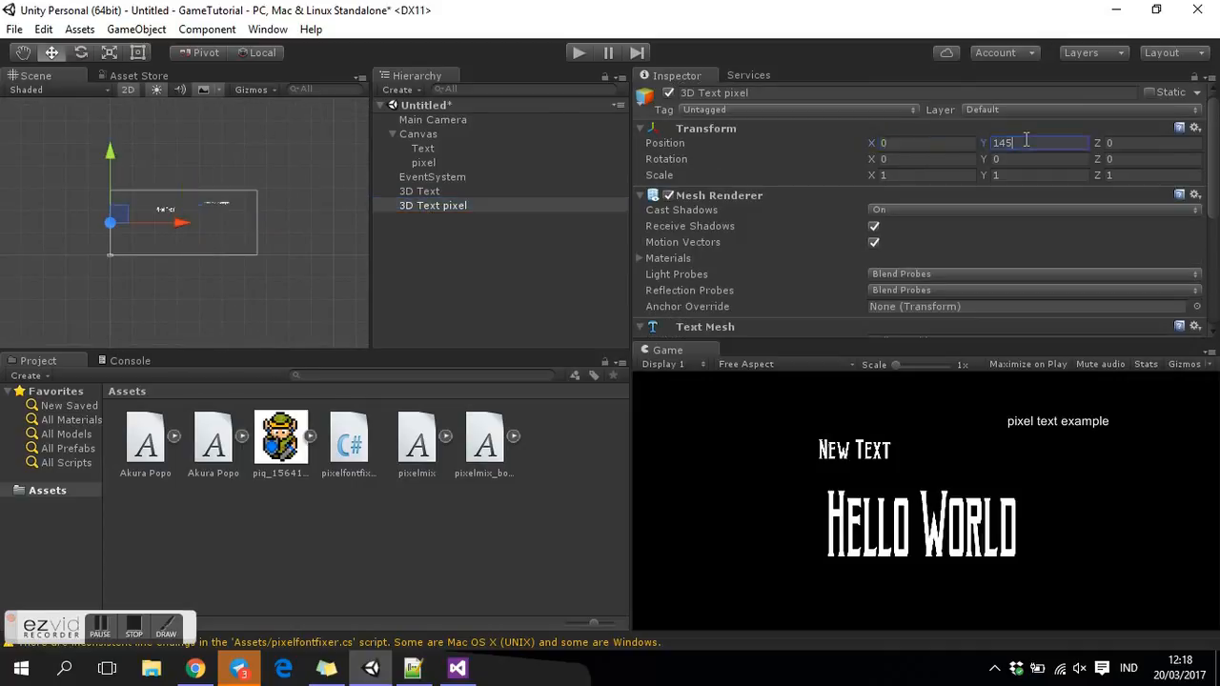
text(0)
Change the 3D Text pixel object's text to "Hello World pixel" and place it below the existing Hello World text.
scroll(810, 222, down, 5)
click(975, 190)
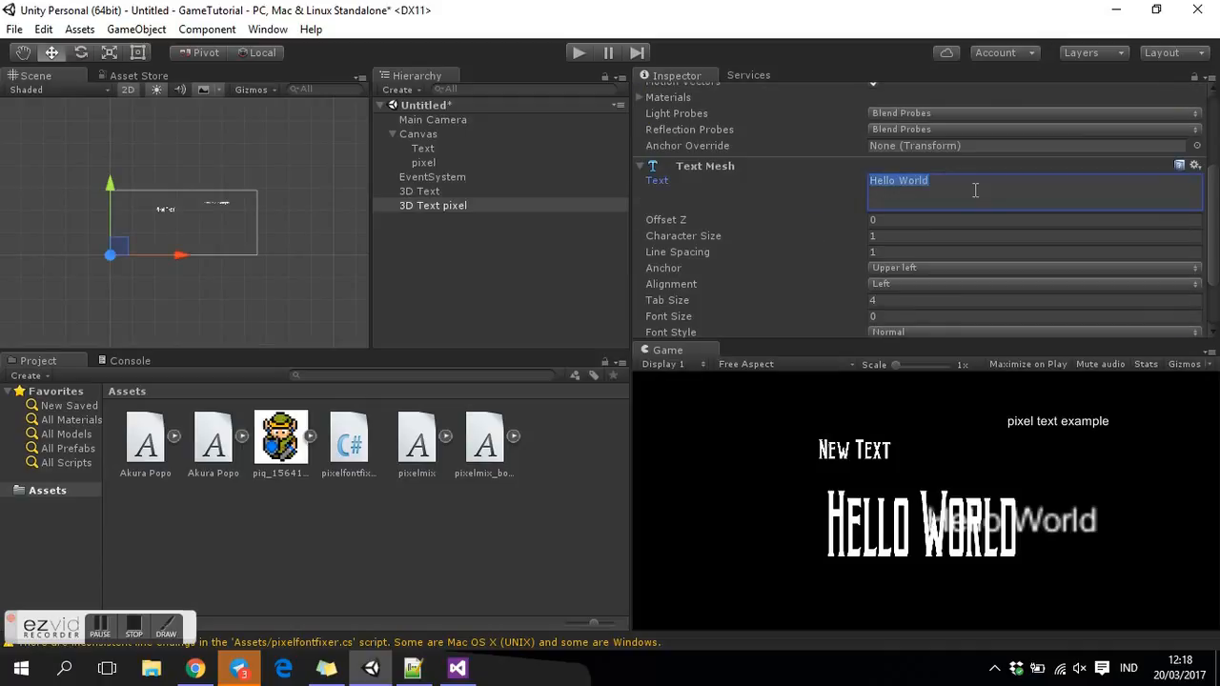
click(975, 189)
text(pixel)
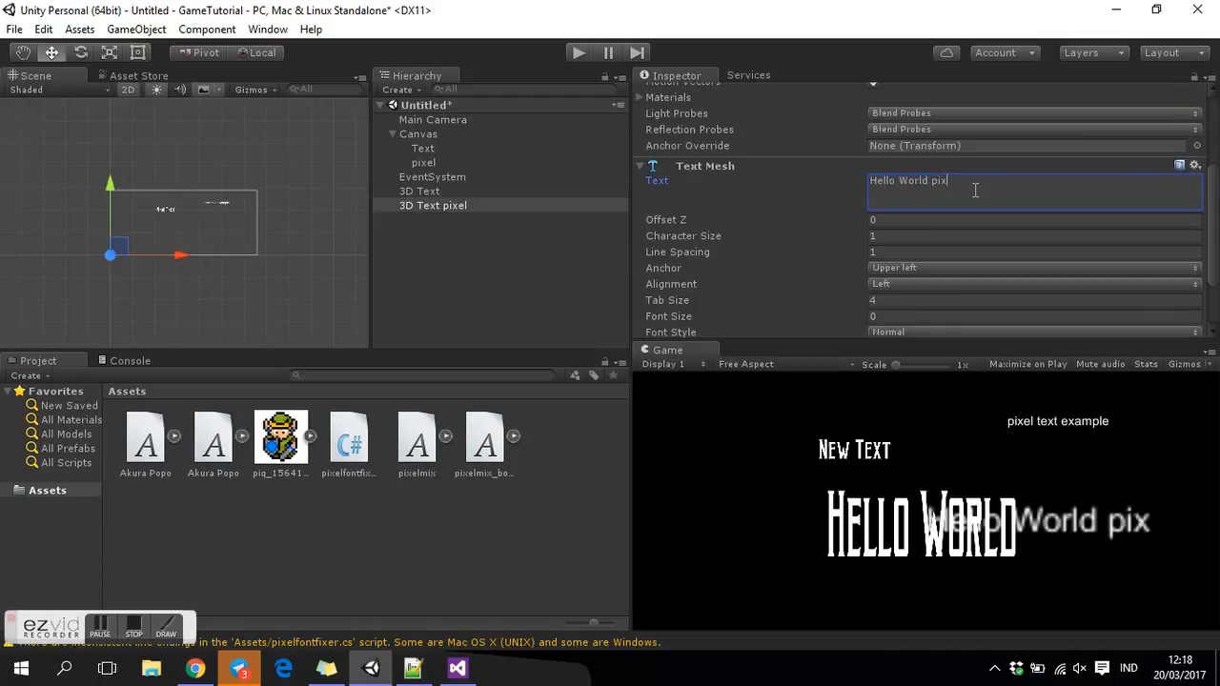
key(Return)
double_click(433, 205)
drag(126, 208, 1206, 247)
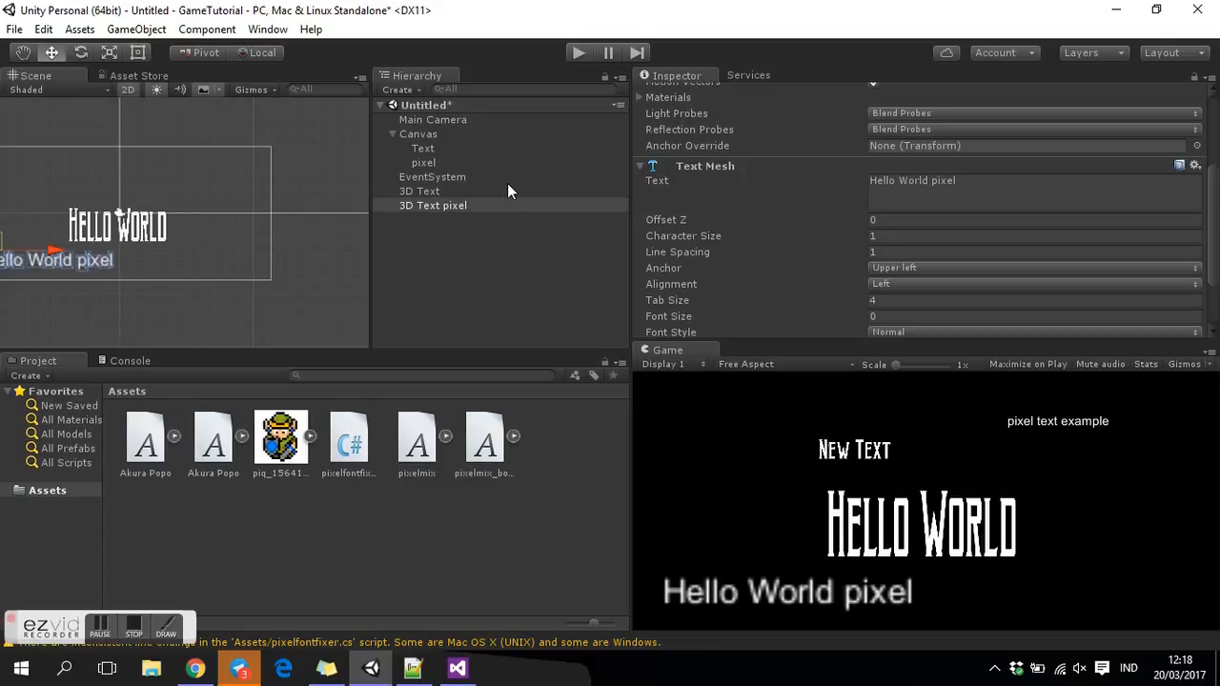
Assign the pixelmix font to both the 3D Text pixel object and the pixel UI text.
scroll(791, 250, down, 3)
drag(431, 429, 913, 286)
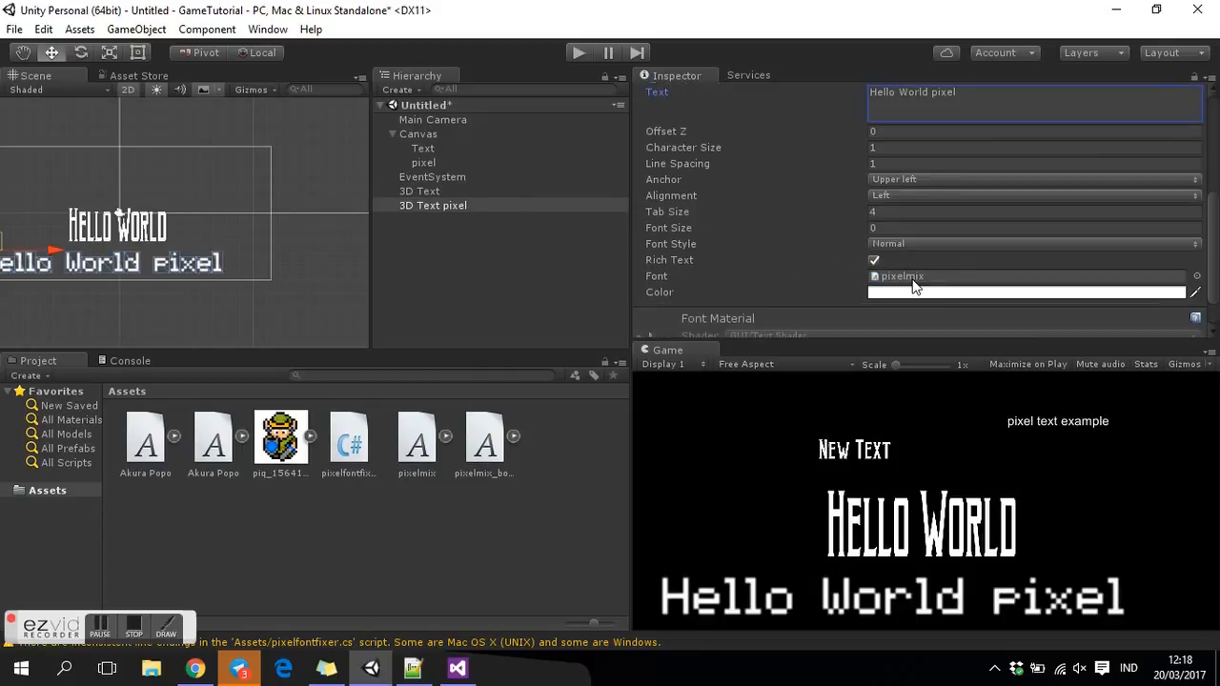
click(438, 162)
scroll(848, 250, down, 3)
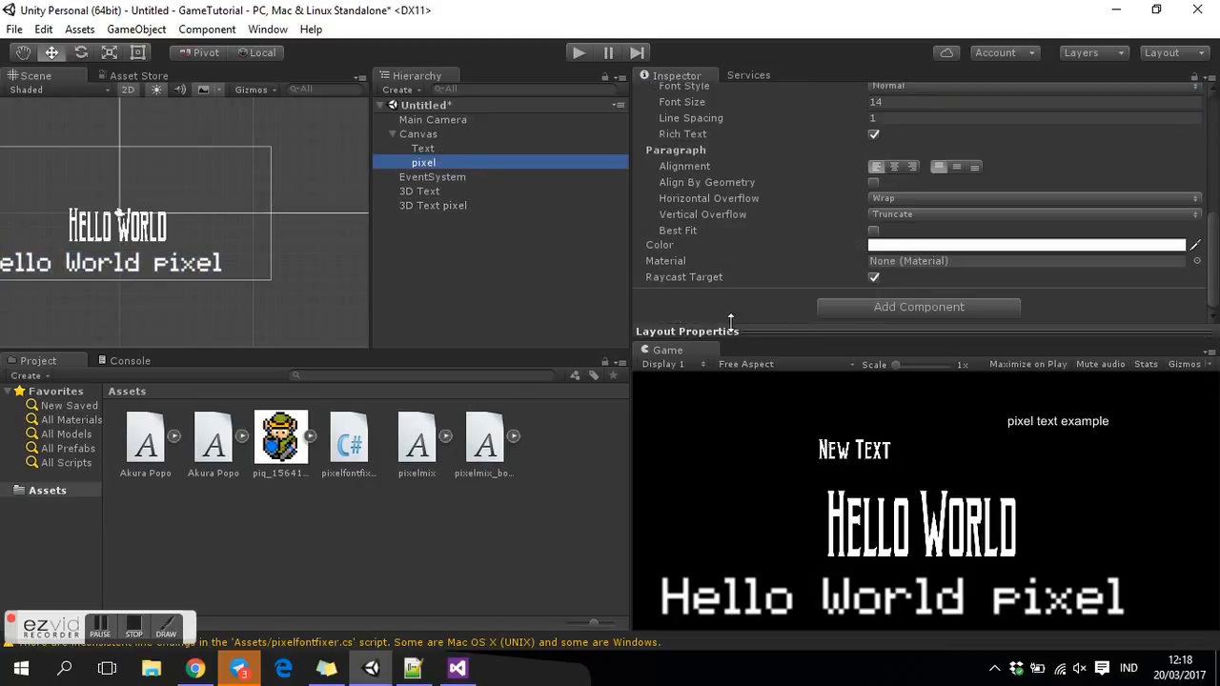
drag(410, 448, 810, 220)
scroll(810, 221, up, 3)
drag(429, 455, 935, 175)
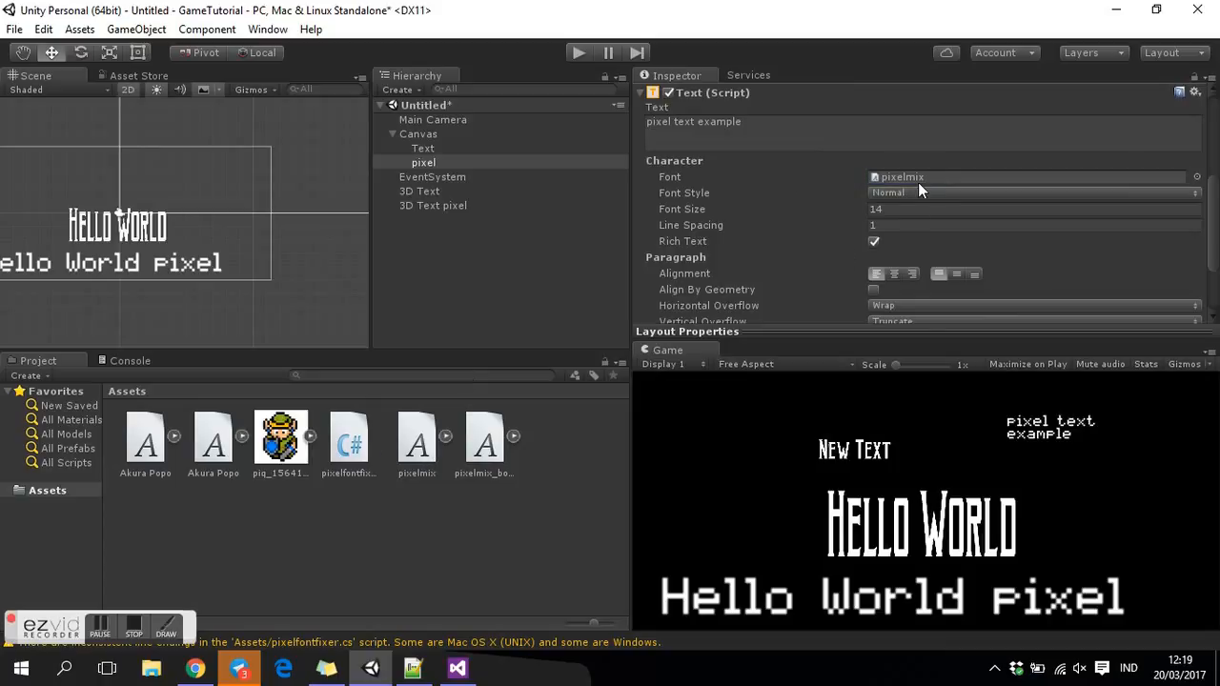
Set the pixel UI text's horizontal and vertical overflow to Overflow and its font size to 30.
scroll(850, 564, up, 3)
scroll(842, 541, down, 3)
scroll(1073, 431, up, 8)
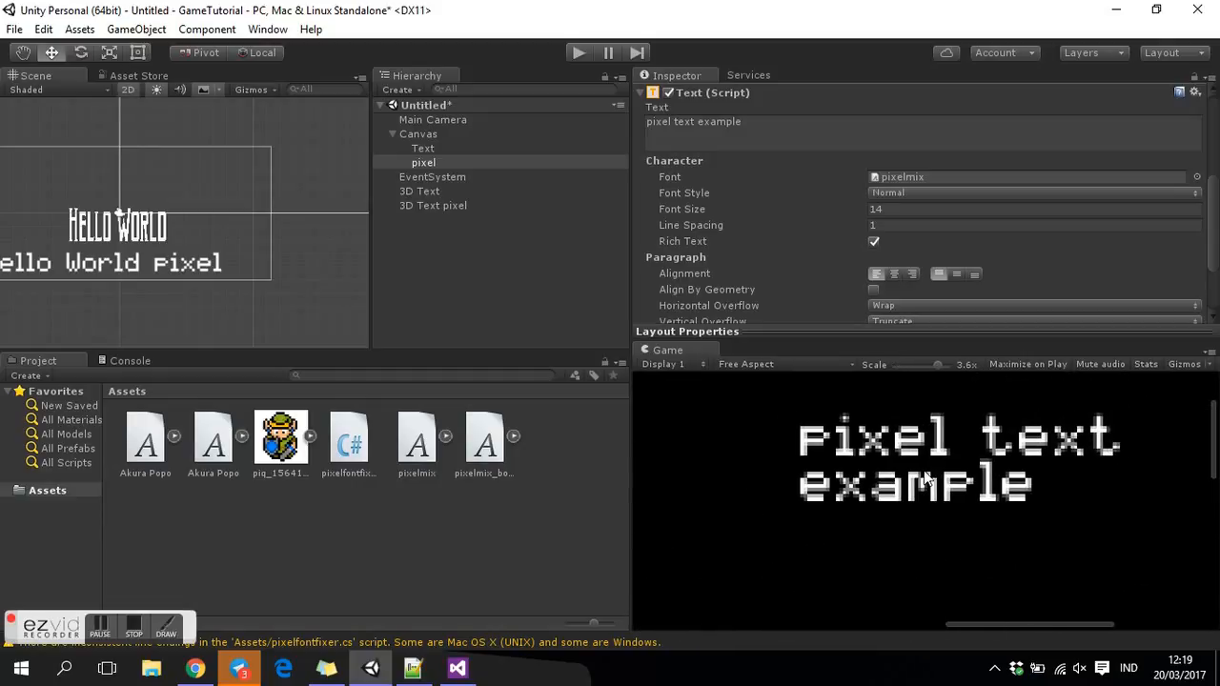
scroll(926, 477, down, 6)
scroll(921, 269, down, 3)
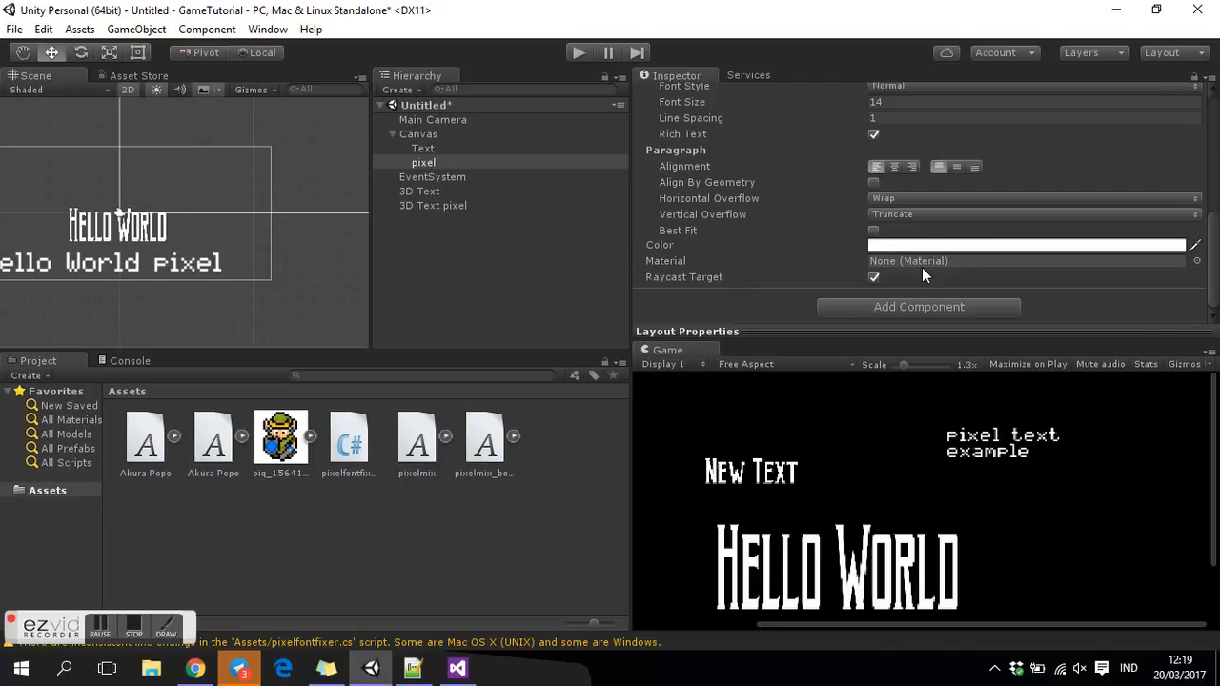
click(938, 197)
click(917, 235)
click(938, 216)
click(910, 254)
drag(841, 100, 859, 427)
scroll(859, 427, down, 2)
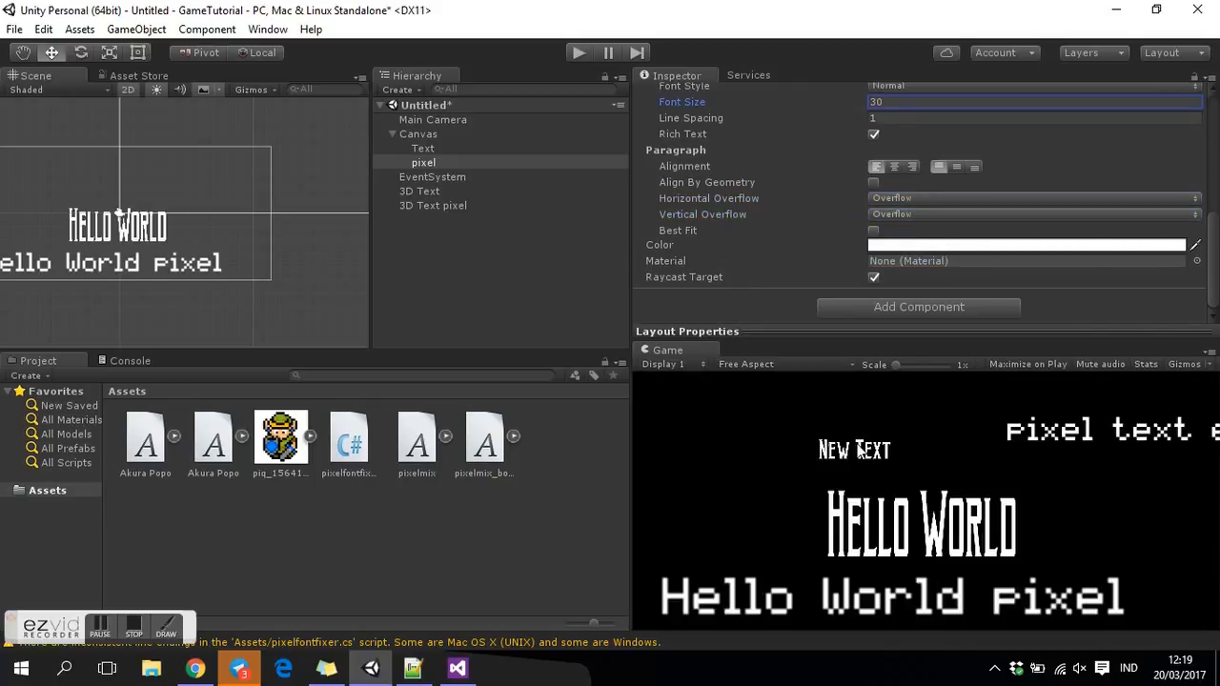
Move the pixel UI text down the canvas to just above the Hello World pixel text.
double_click(513, 162)
mouse_move(148, 214)
mouse_down()
mouse_move(108, 196)
mouse_move(140, 199)
mouse_up()
drag(81, 160, 80, 271)
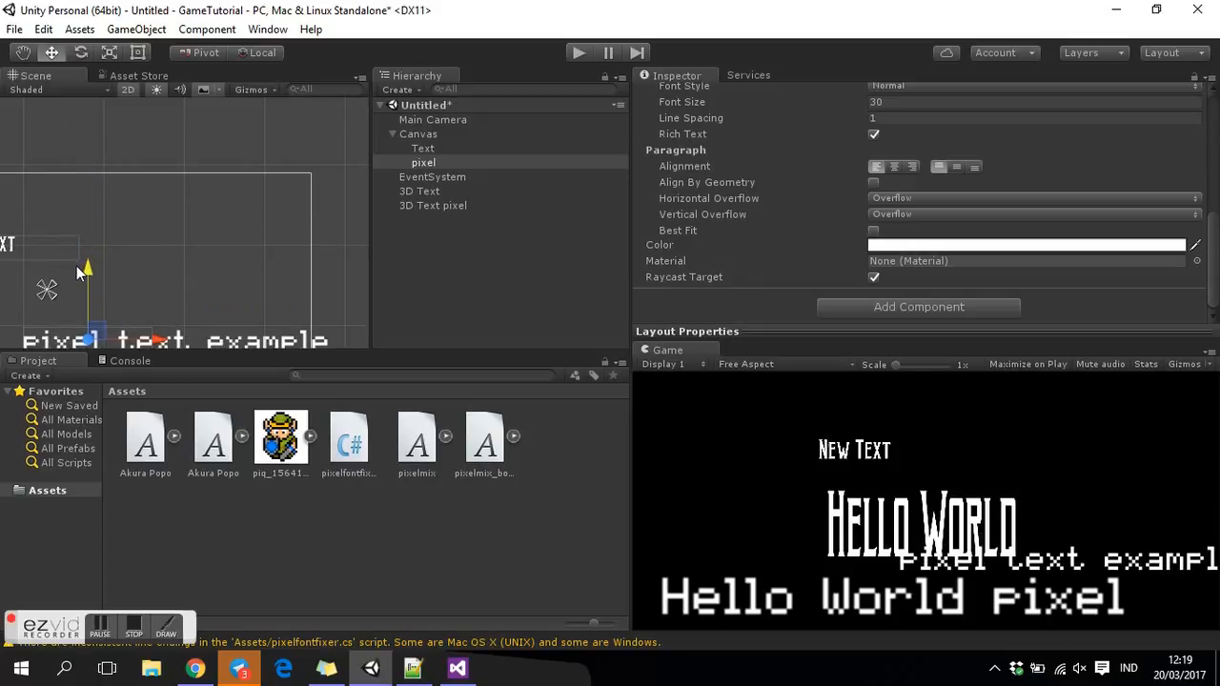
Move the New Text UI element up and to the left, and raise the 3D Hello World text above the pixel text.
click(427, 149)
drag(26, 197, 24, 153)
drag(88, 201, 52, 203)
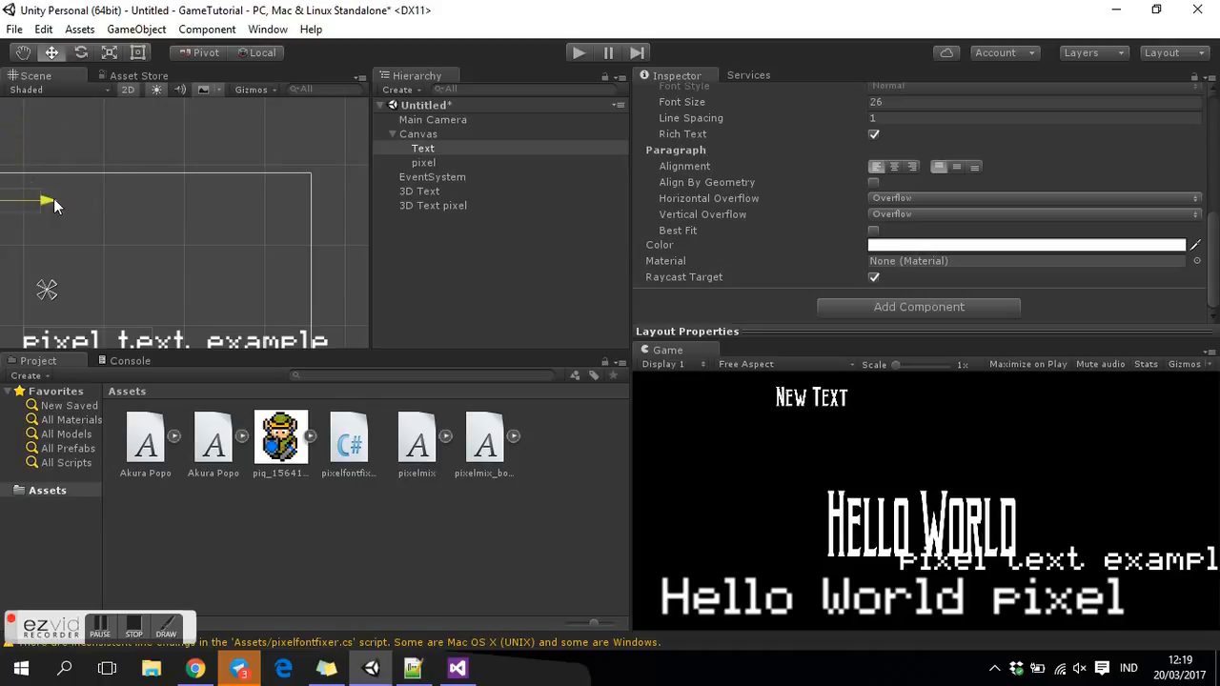
click(428, 191)
double_click(429, 190)
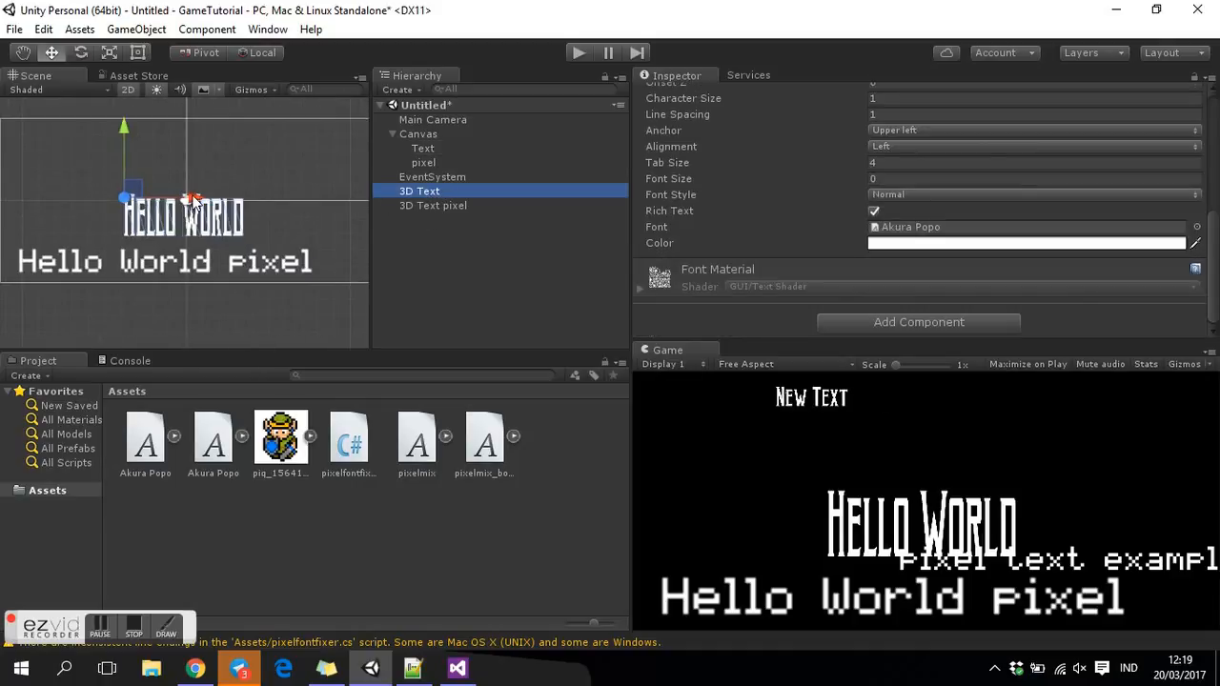
drag(124, 119, 125, 92)
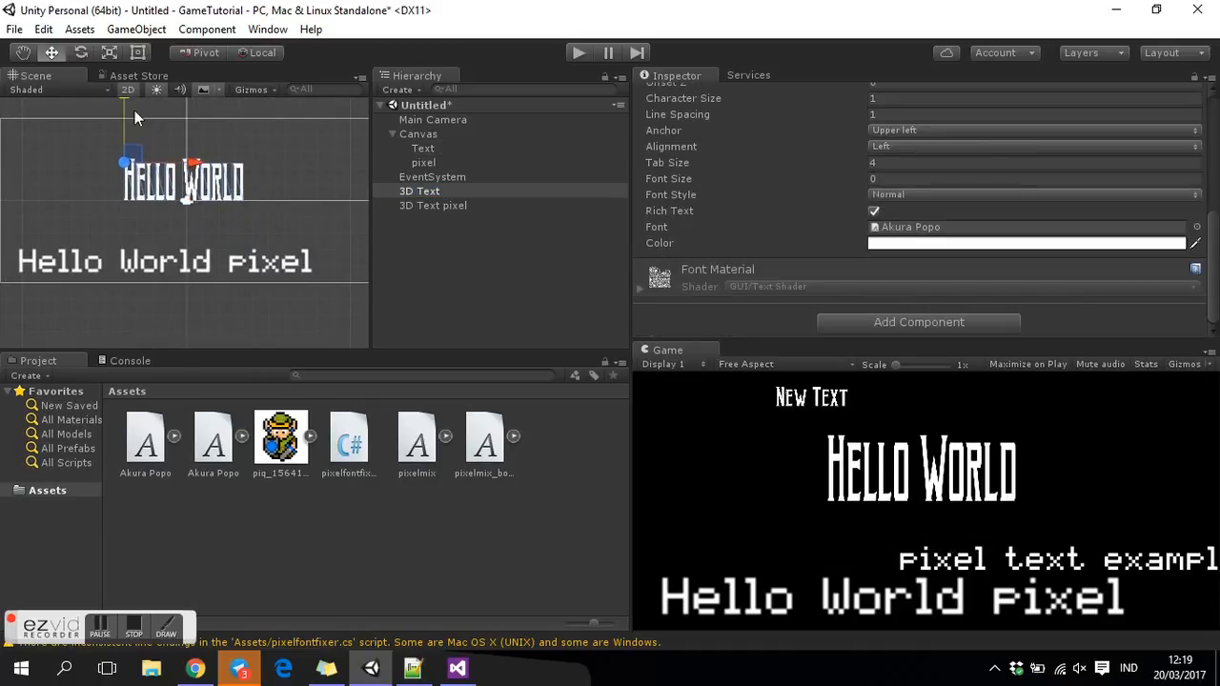
Shift the pixel UI text left so the whole phrase fits in view above Hello World pixel.
double_click(436, 164)
mouse_move(183, 153)
mouse_down()
mouse_move(183, 128)
mouse_move(197, 167)
mouse_up()
drag(254, 224, 82, 222)
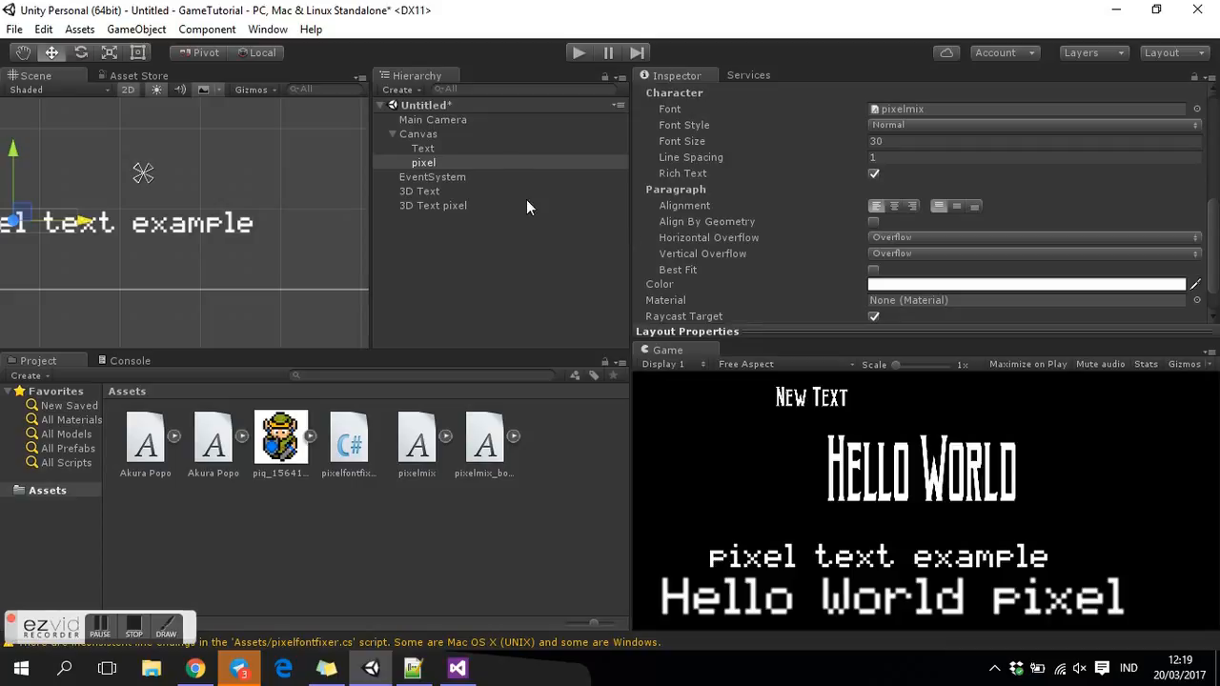
Attach the pixelfontfixer script to the Main Camera and add the pixelmix font to its Font array.
click(356, 443)
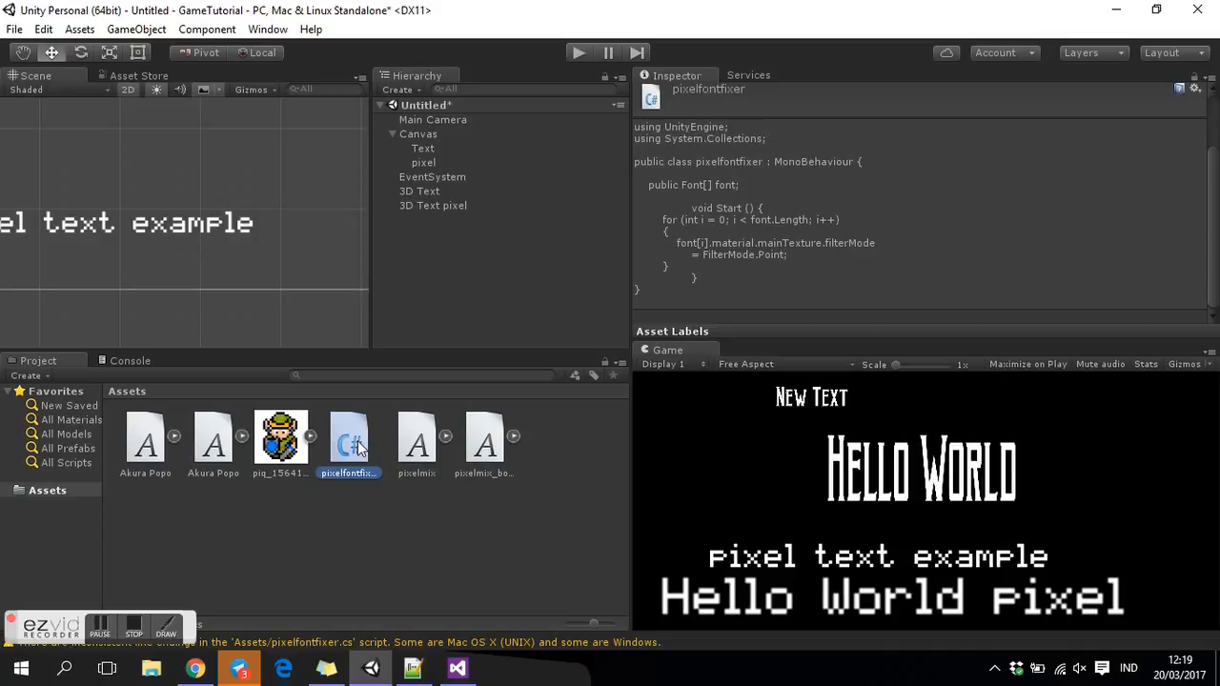
drag(358, 448, 467, 121)
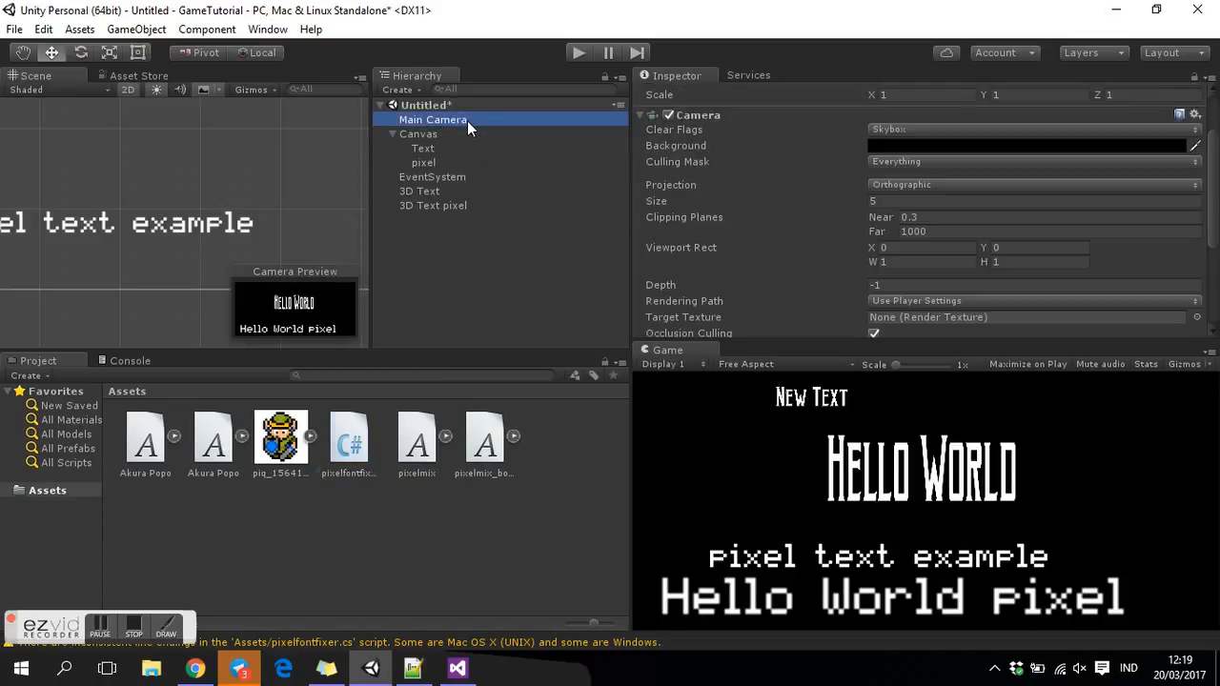
scroll(820, 229, down, 5)
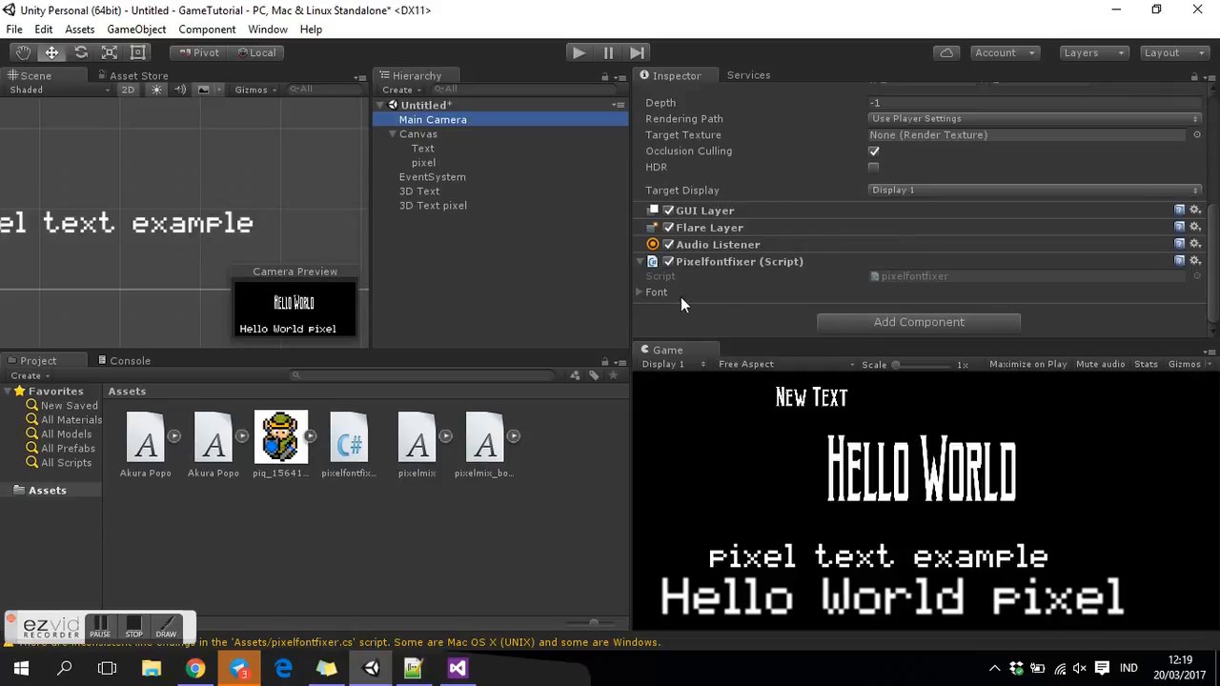
click(641, 292)
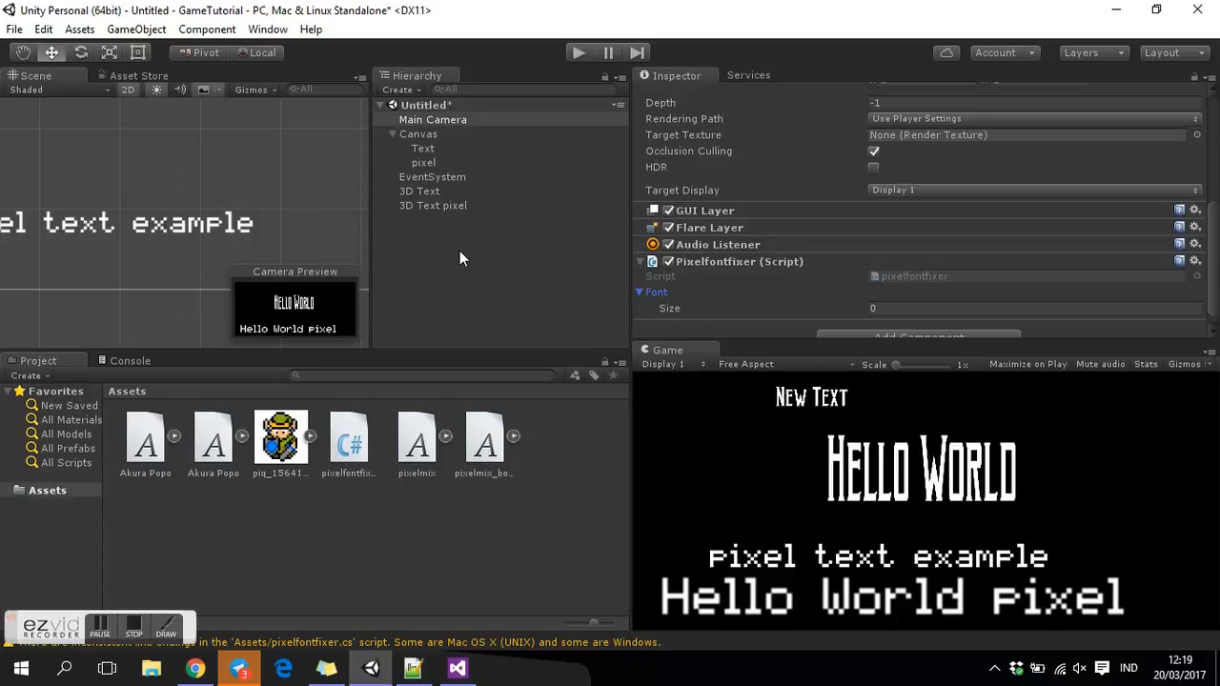
drag(429, 464, 669, 284)
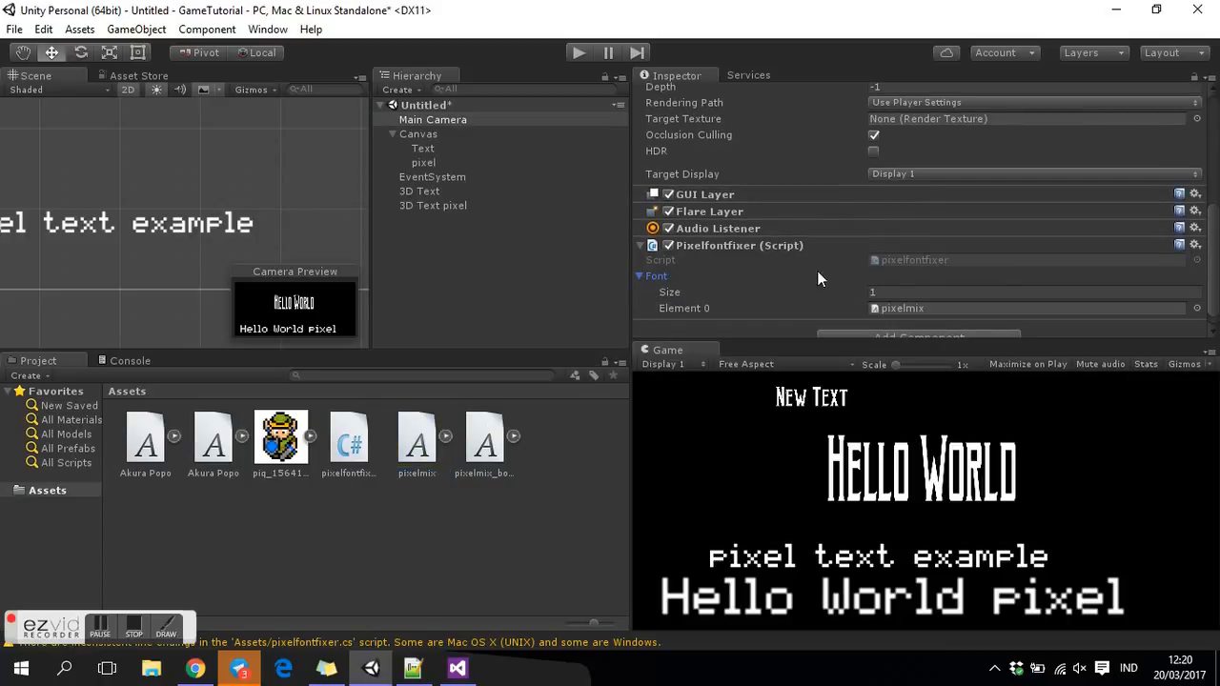
Add pixelmix_bold as Element 1 of the script's Font array and set the array size to 2.
click(882, 293)
text(5)
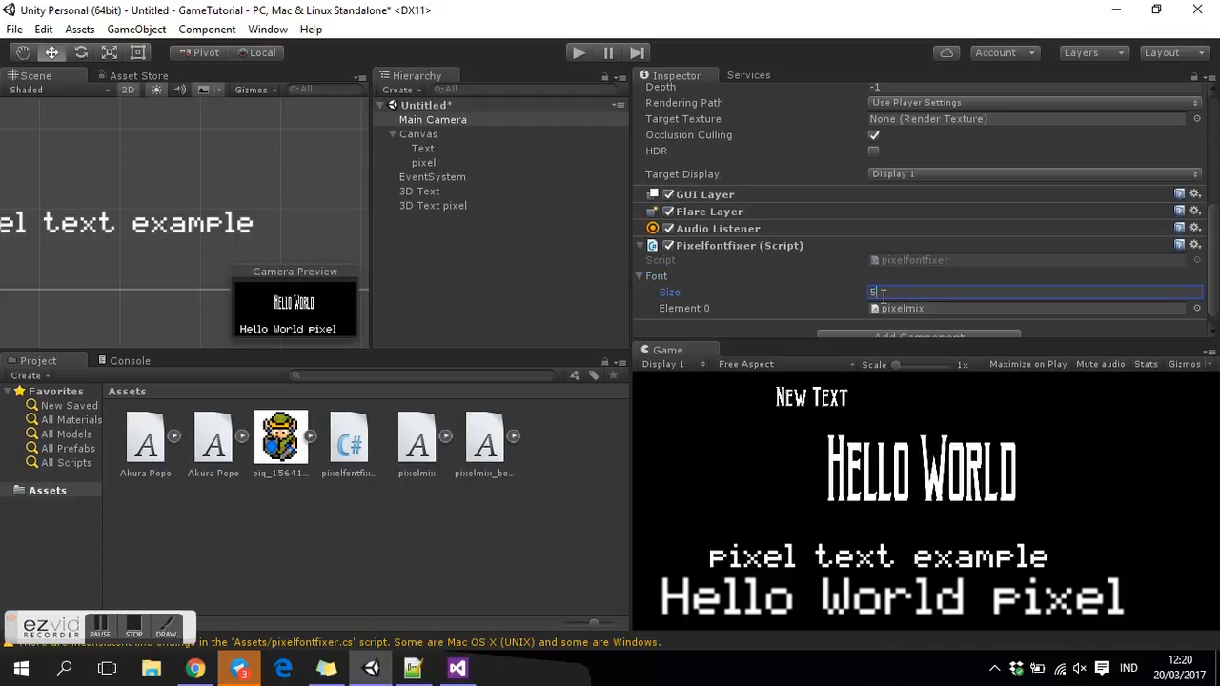
key(Return)
scroll(881, 295, down, 2)
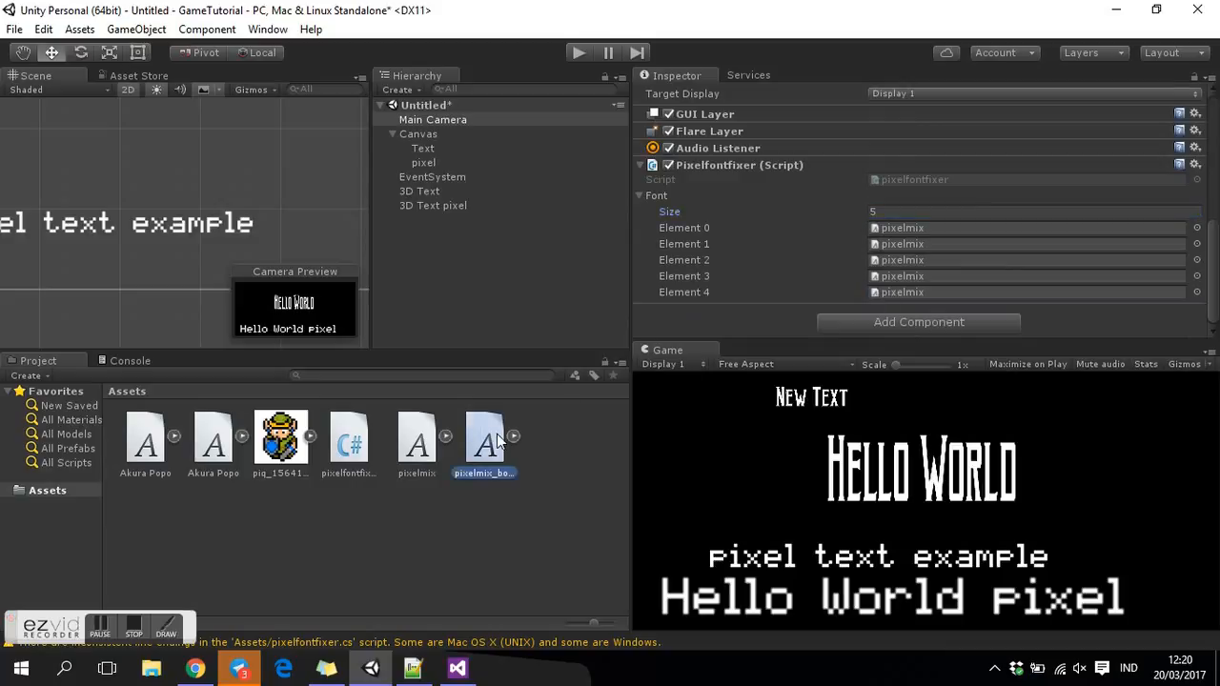
drag(876, 250, 877, 245)
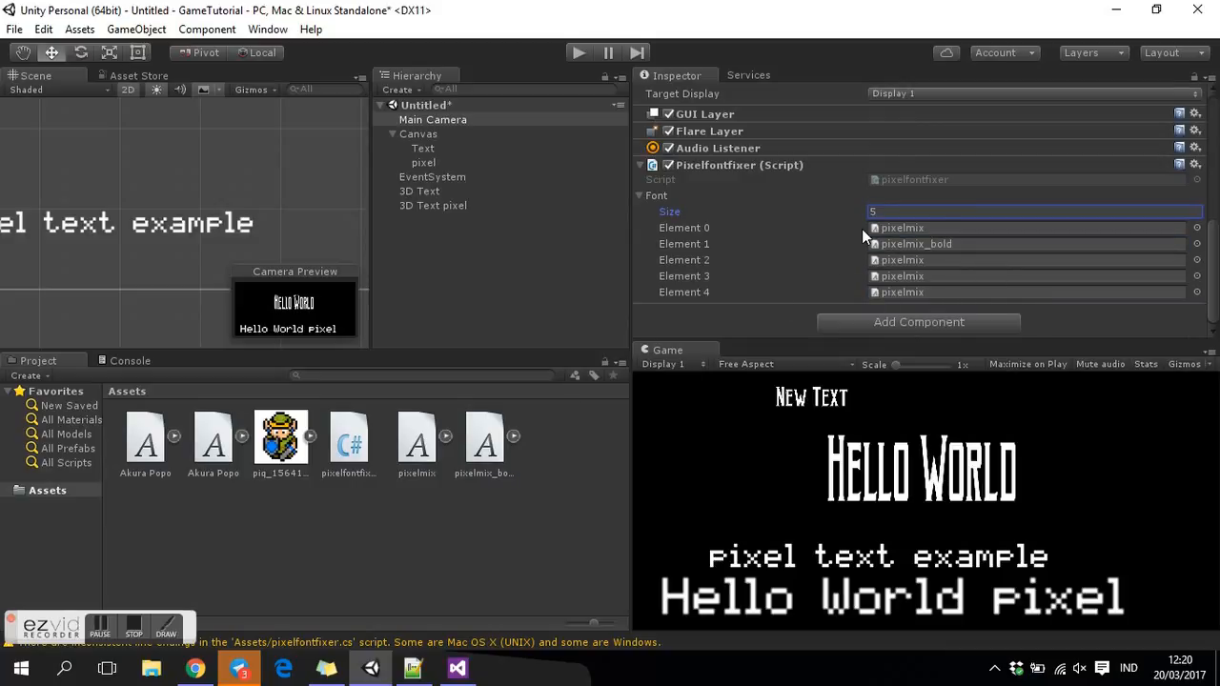
key(BackSpace)
text(2)
key(Return)
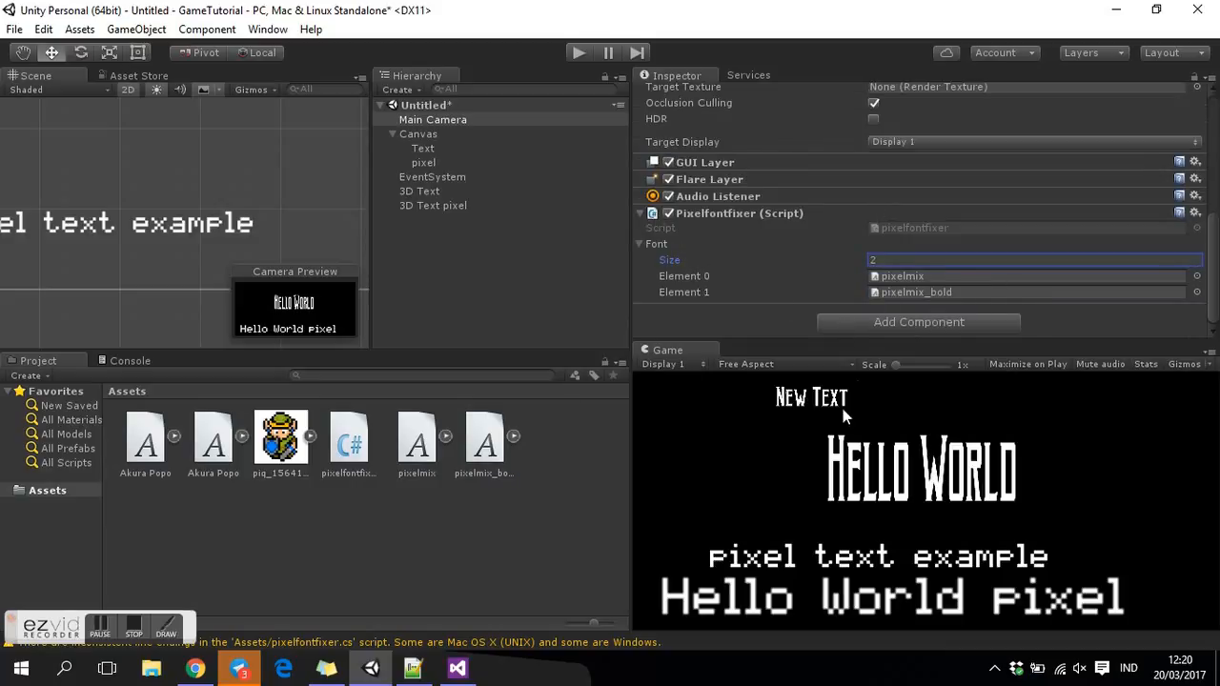
Examine the edge sharpness of the pixel texts up close in the Scene and Game views.
double_click(429, 164)
scroll(209, 276, up, 8)
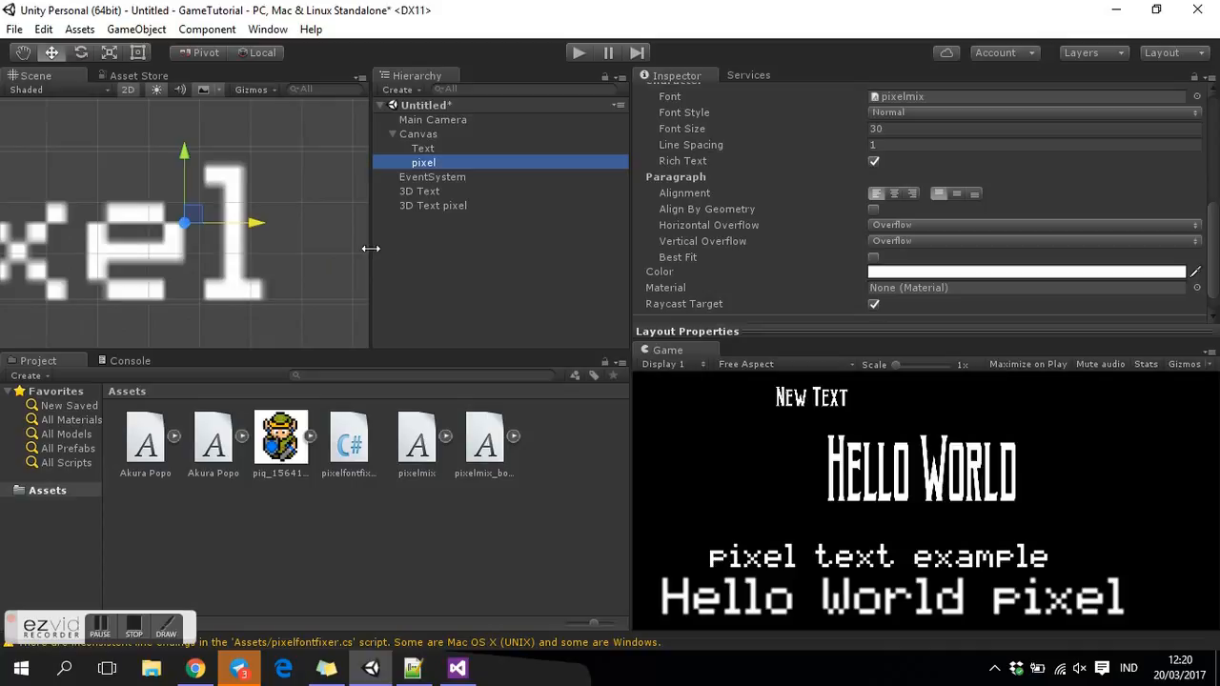
drag(370, 250, 449, 252)
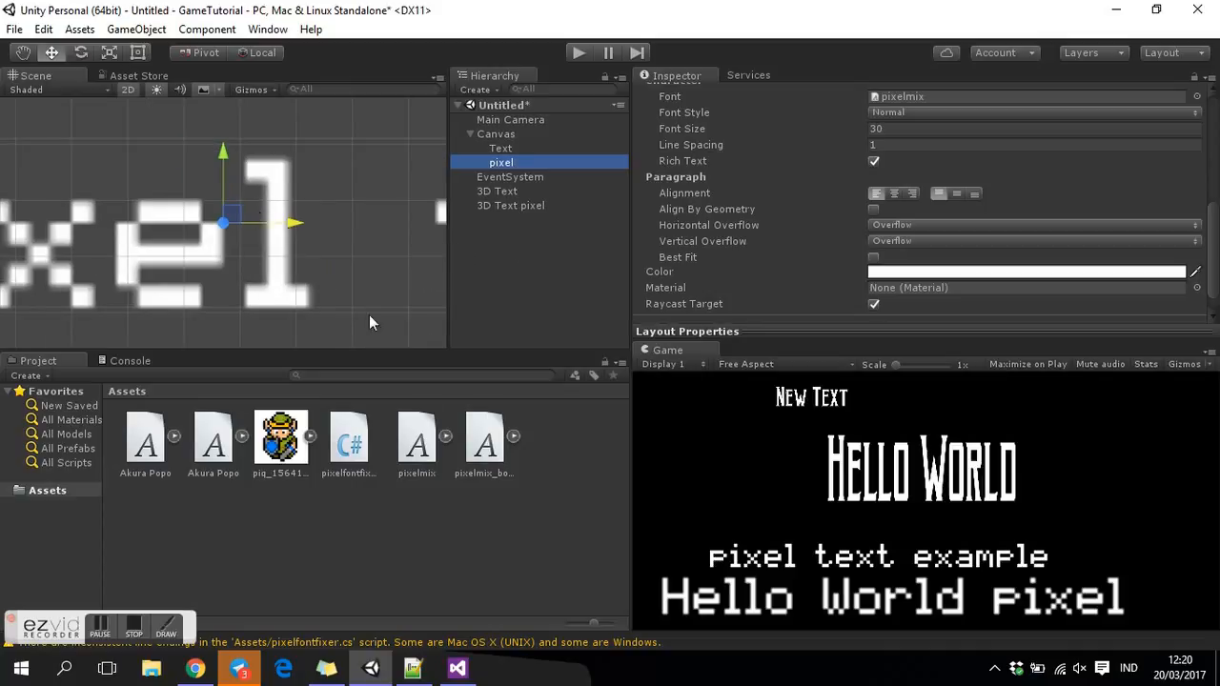
scroll(794, 566, up, 4)
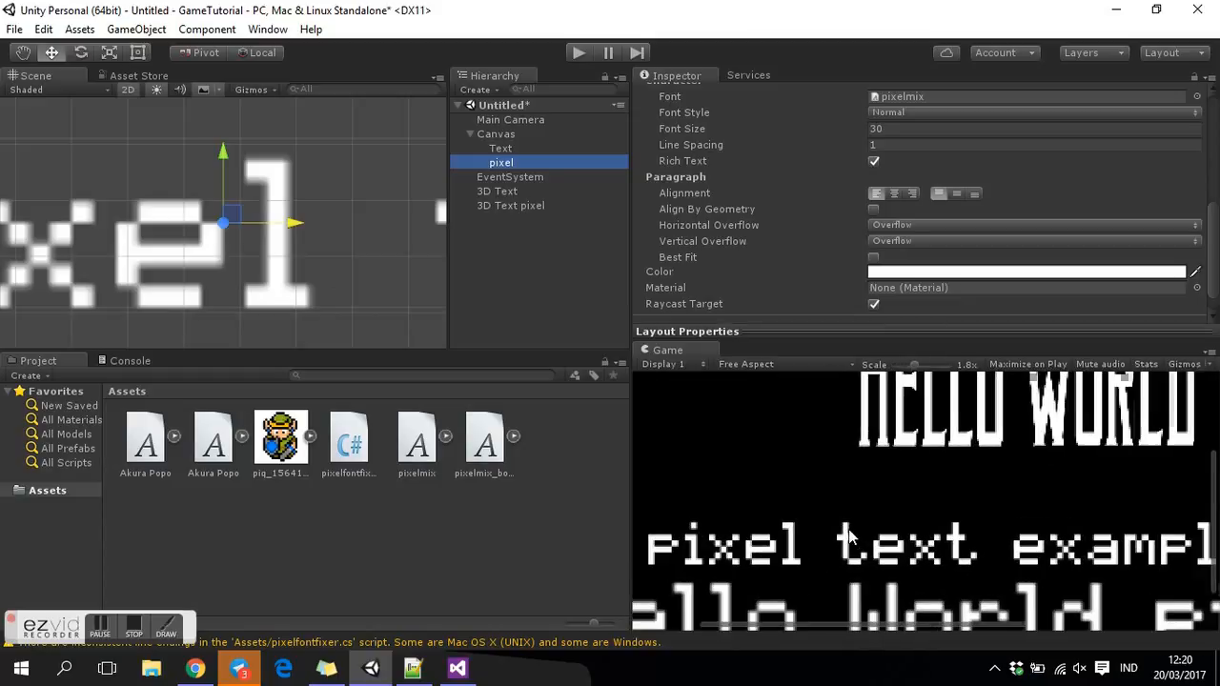
middle_drag(763, 568, 896, 515)
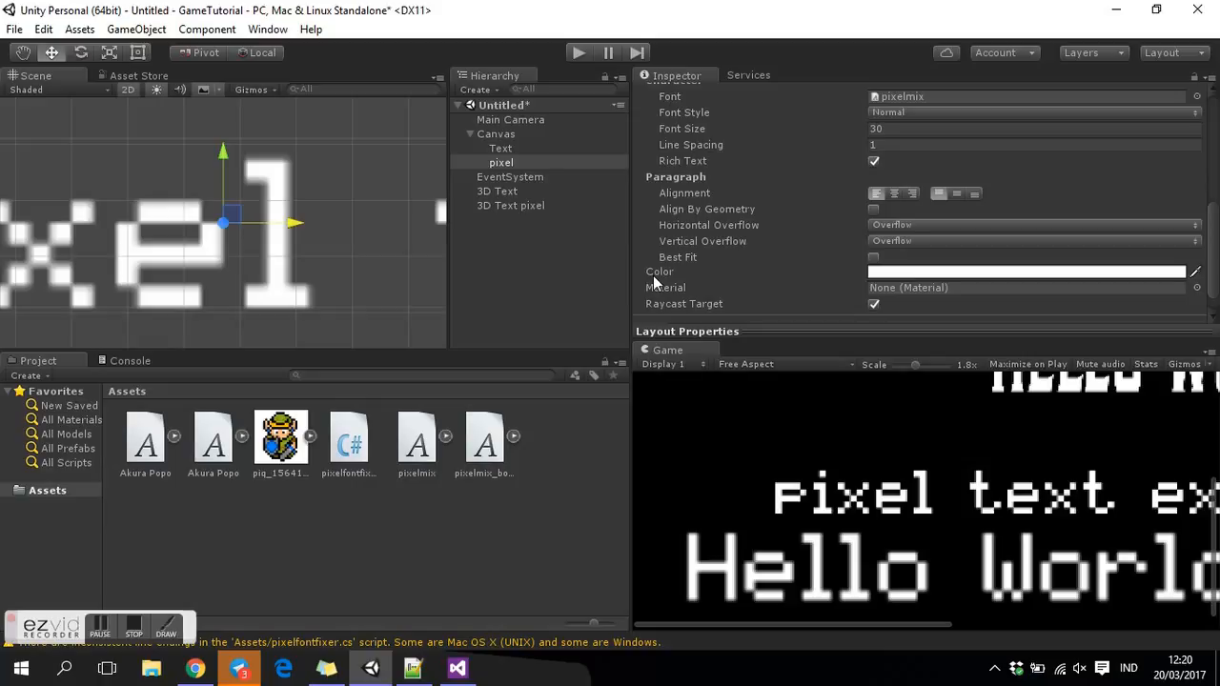
Check the camera's Font array, then switch to Visual Studio and review the Start method's loop that sets FilterMode.Point.
click(541, 121)
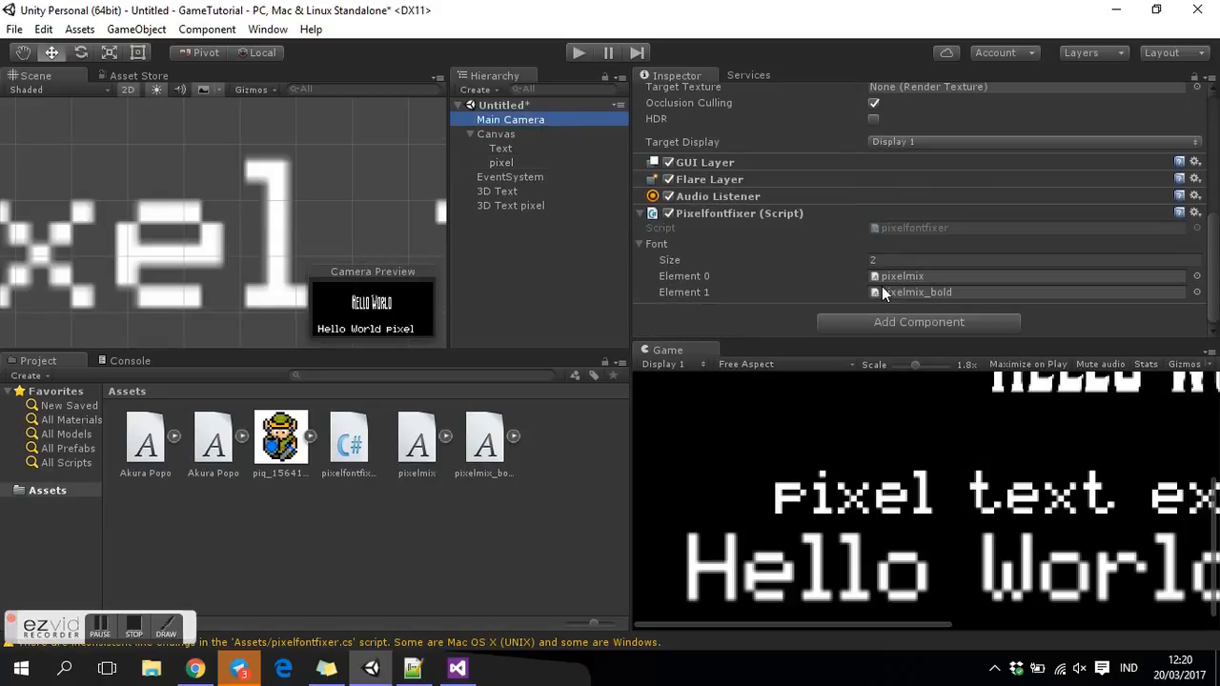
click(458, 668)
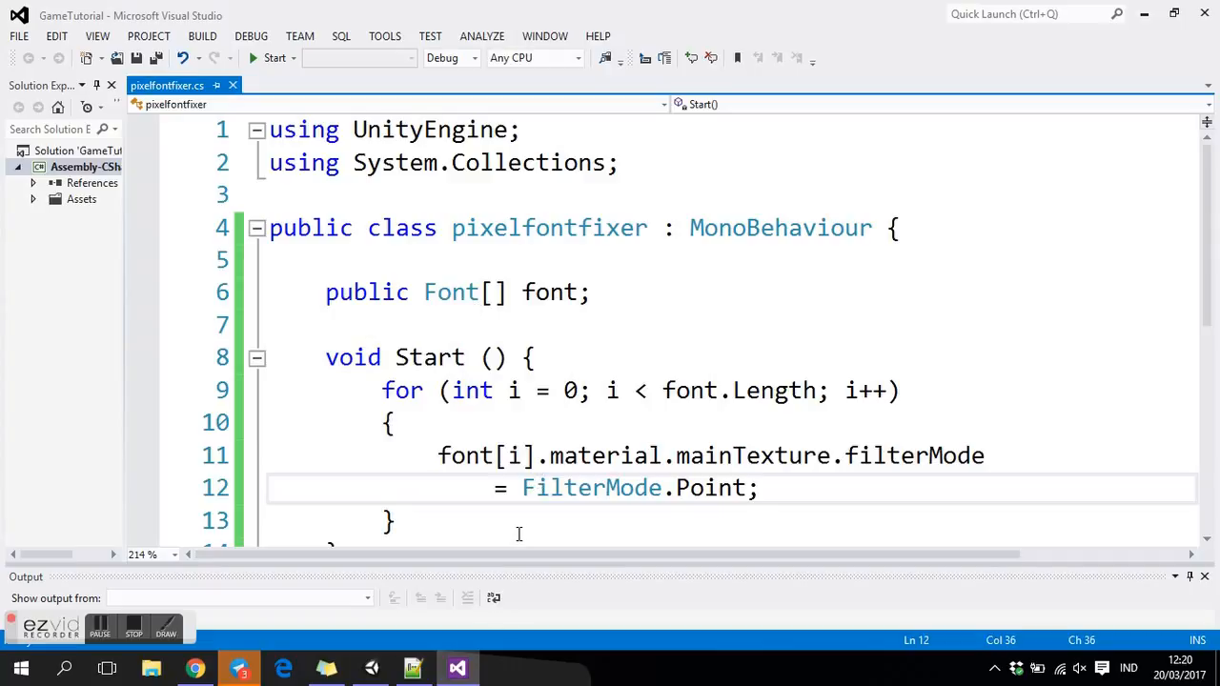
scroll(496, 382, down, 1)
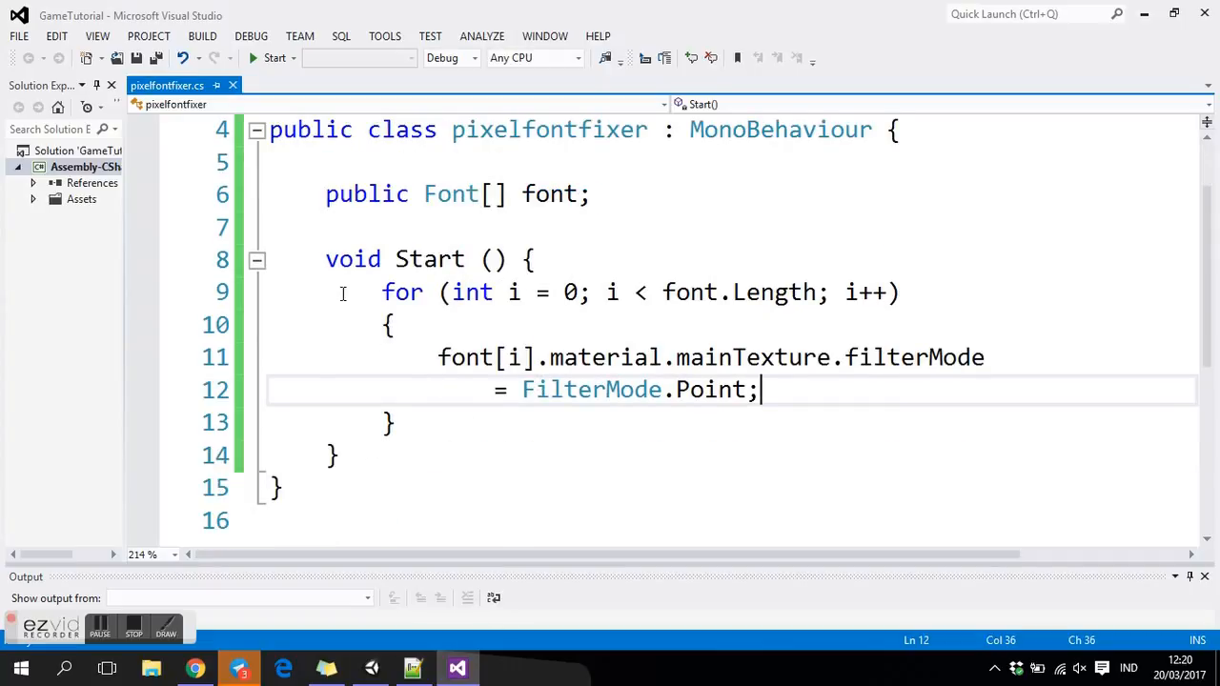
drag(326, 259, 381, 454)
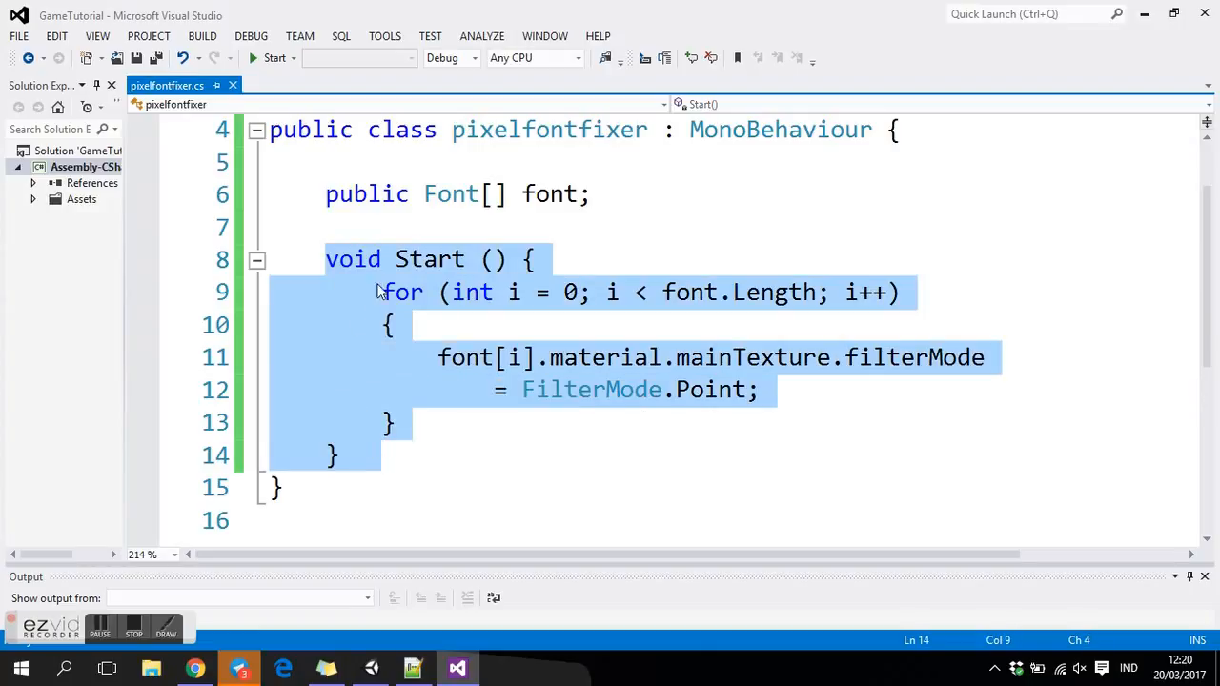
click(465, 261)
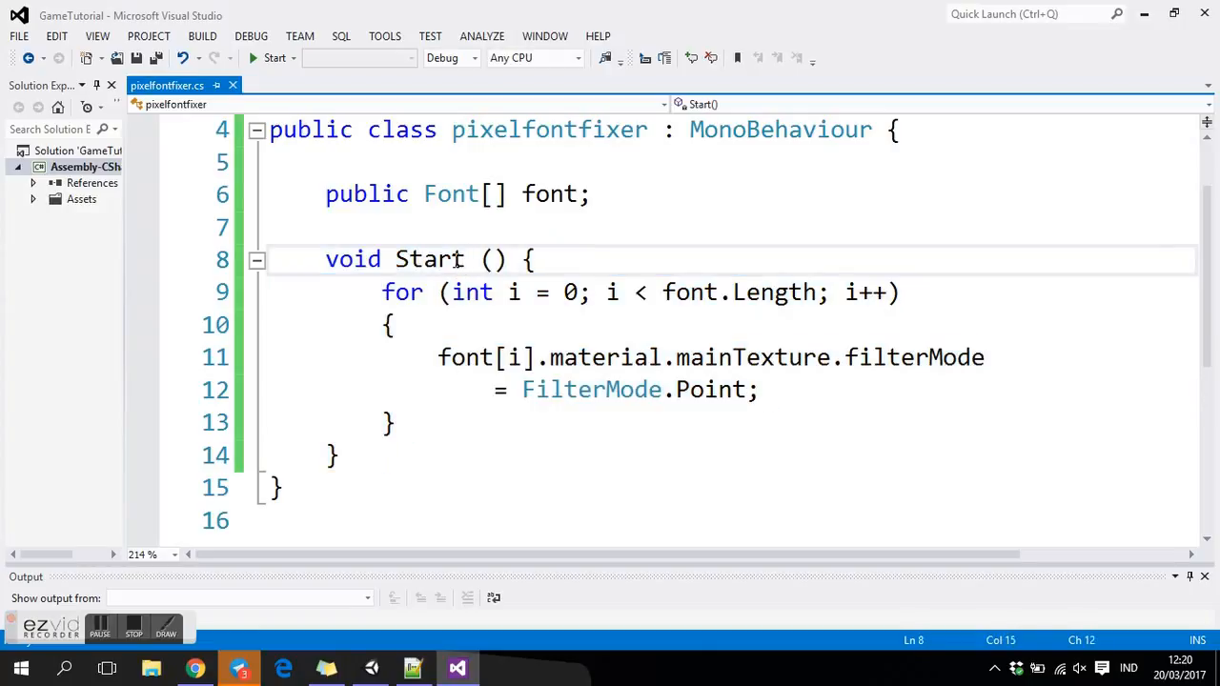
drag(466, 260, 422, 428)
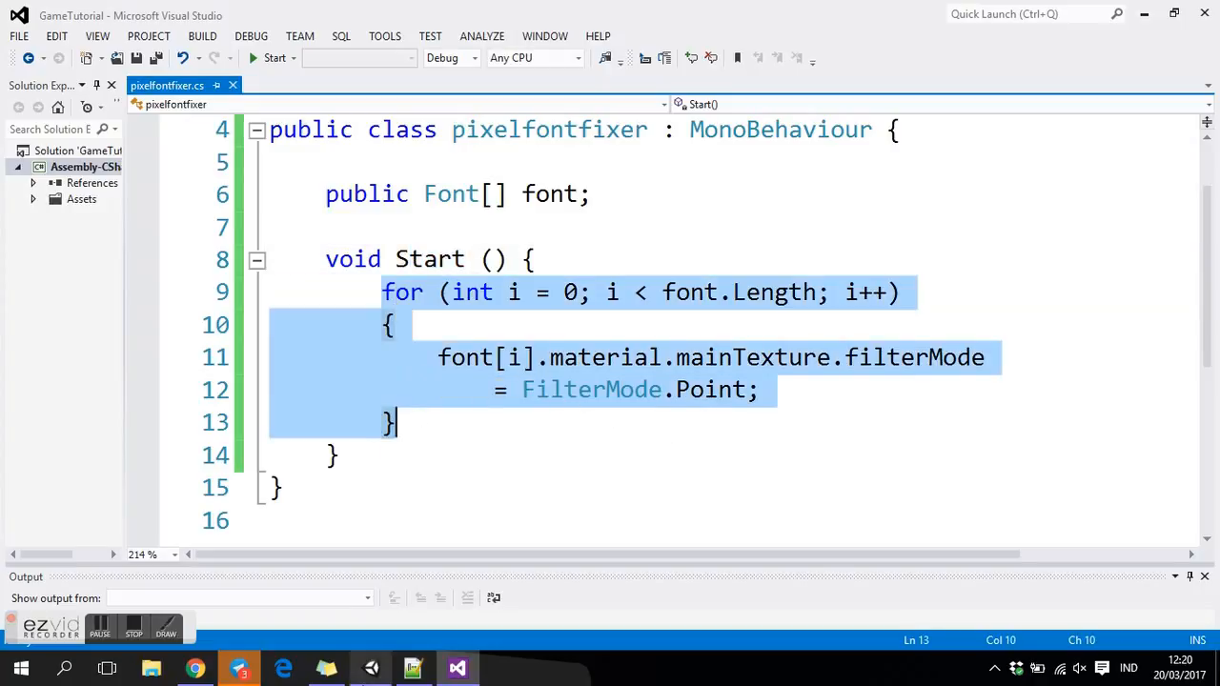
Switch back to Unity, run the scene in Play mode and set the Game view scale to 1x.
click(370, 667)
click(576, 54)
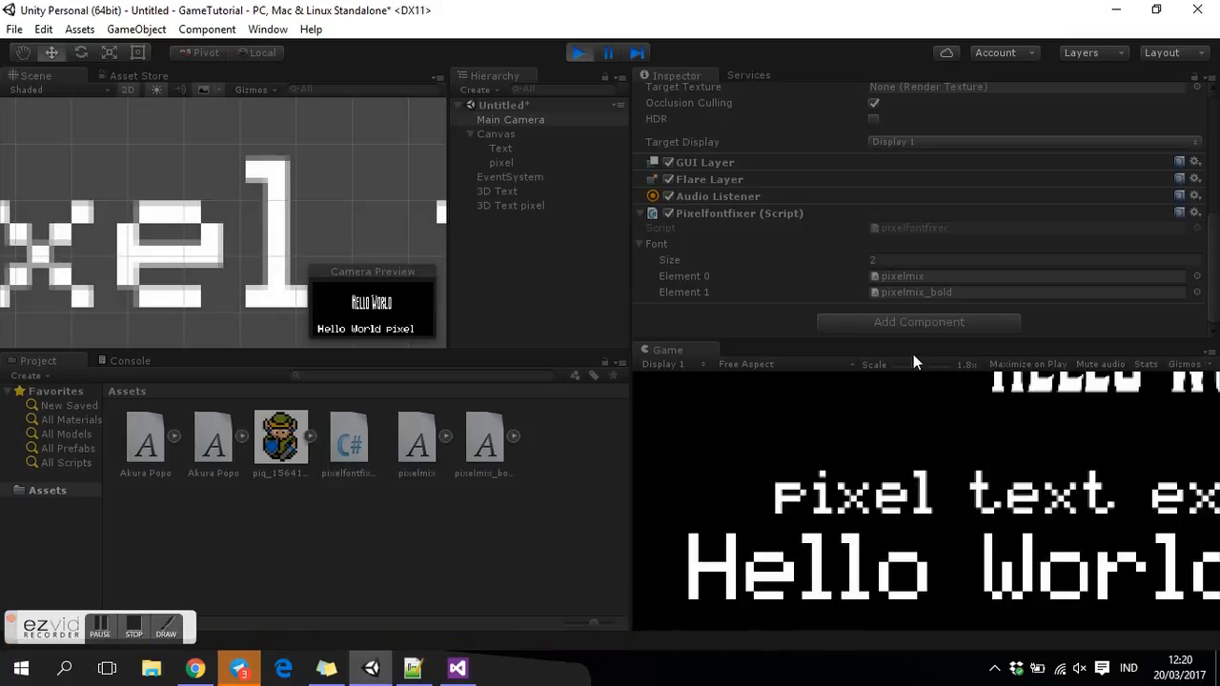
drag(914, 364, 878, 375)
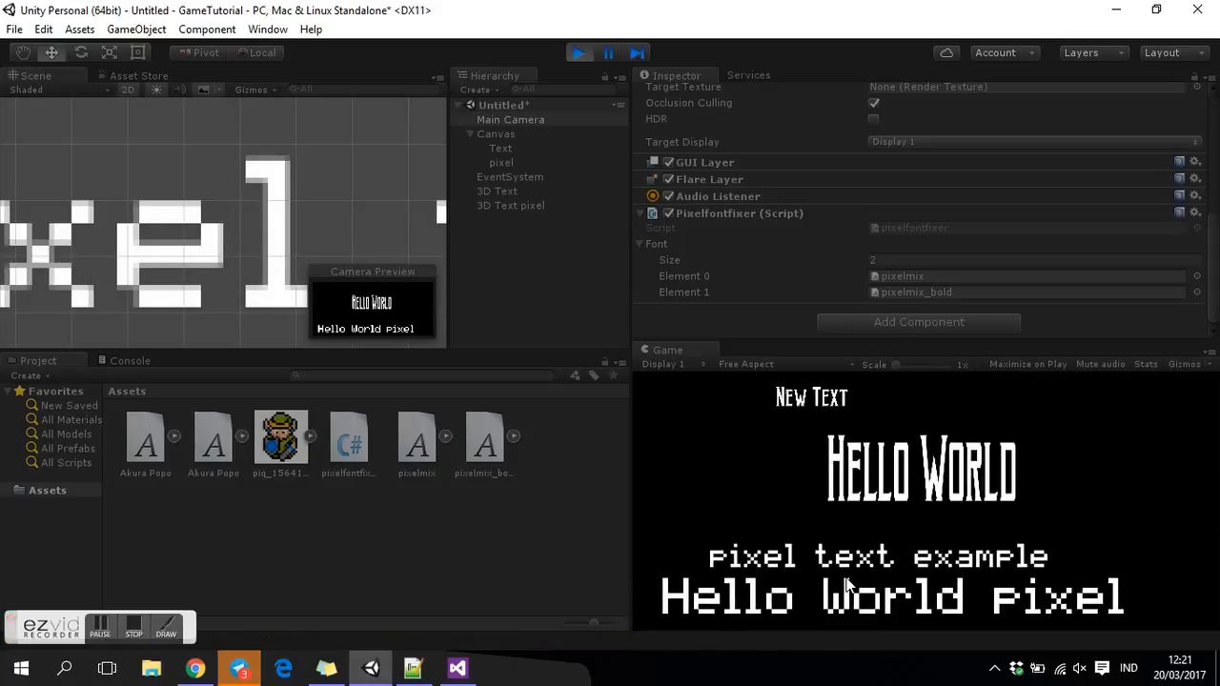
View the pixelmix import settings, enlarge the Game view, and inspect the running text maximized before restoring the layout.
click(416, 441)
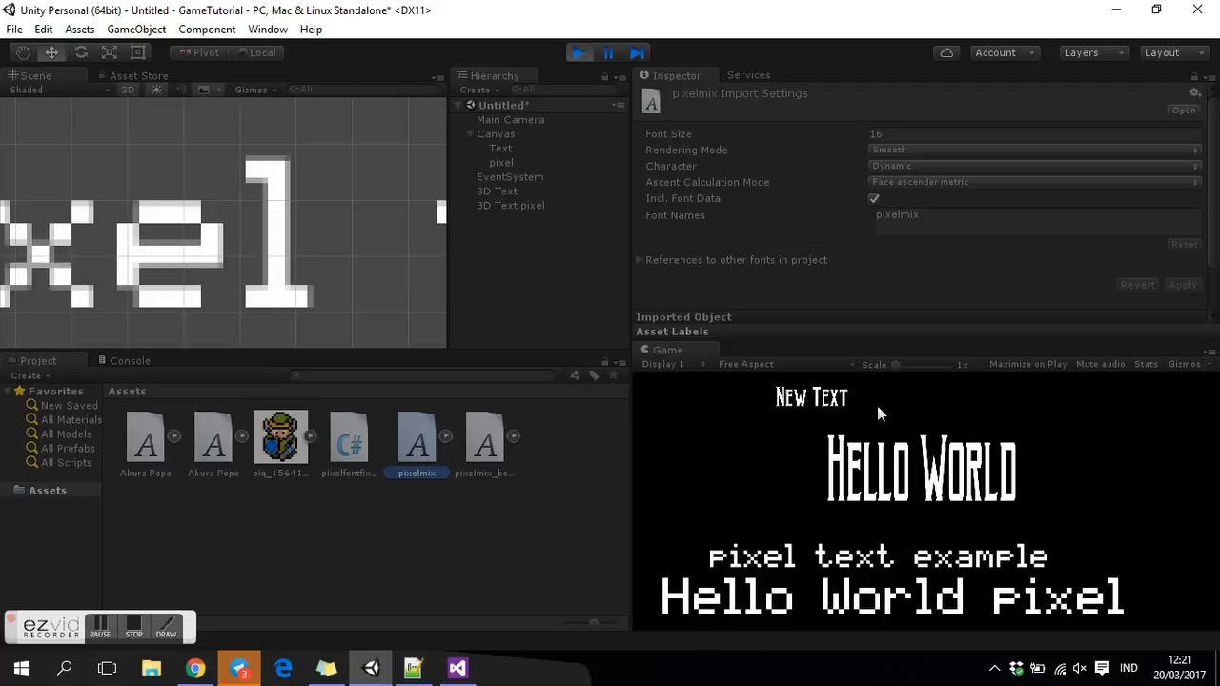
drag(877, 340, 888, 227)
click(1209, 236)
click(1181, 258)
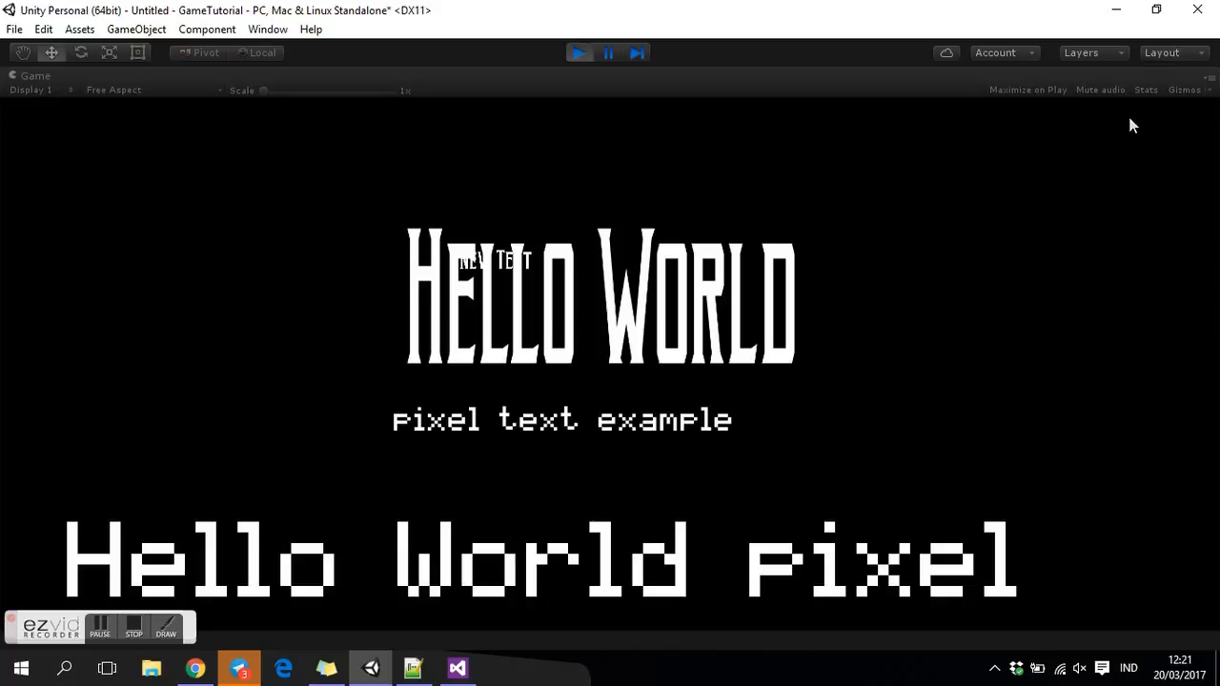
click(1208, 79)
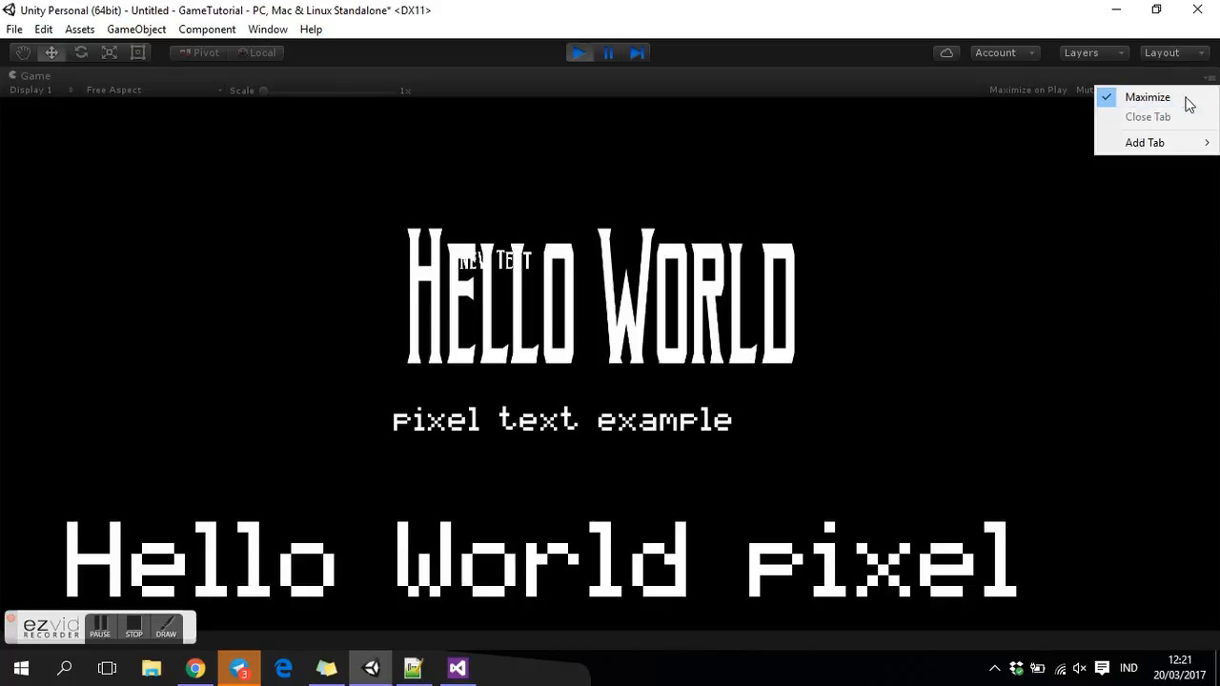
click(1149, 97)
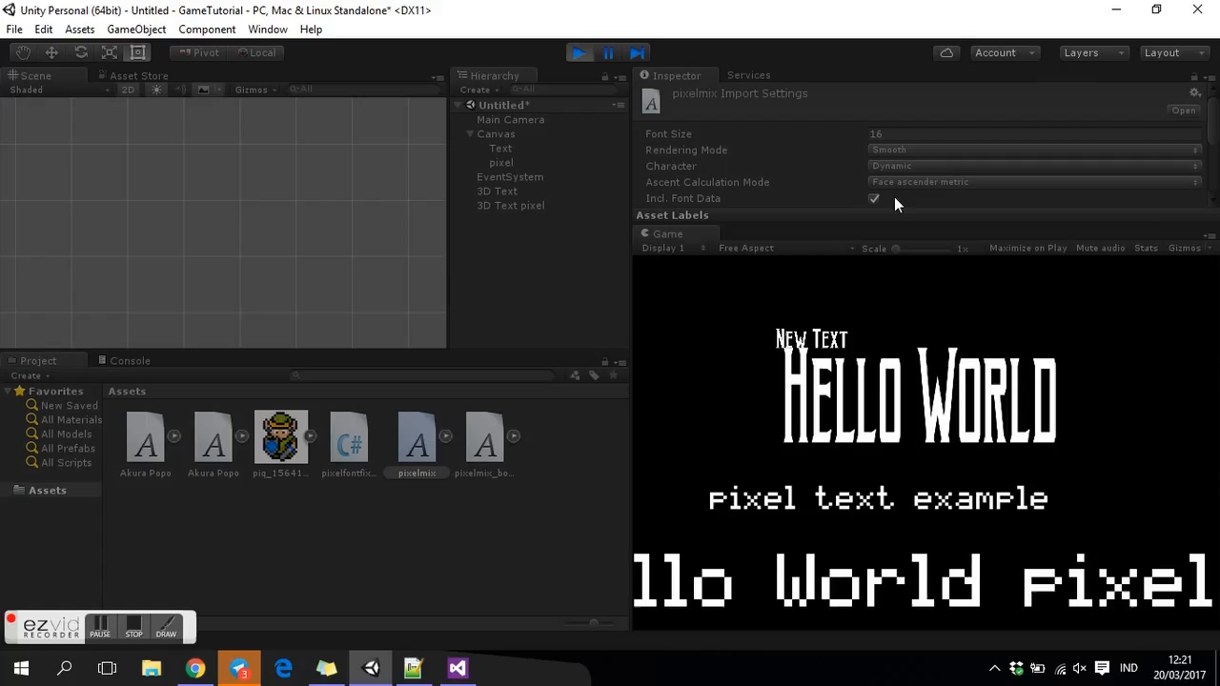
Move the New Text UI element to about X -217, Y 178, near the canvas's upper-left corner.
double_click(502, 148)
click(48, 53)
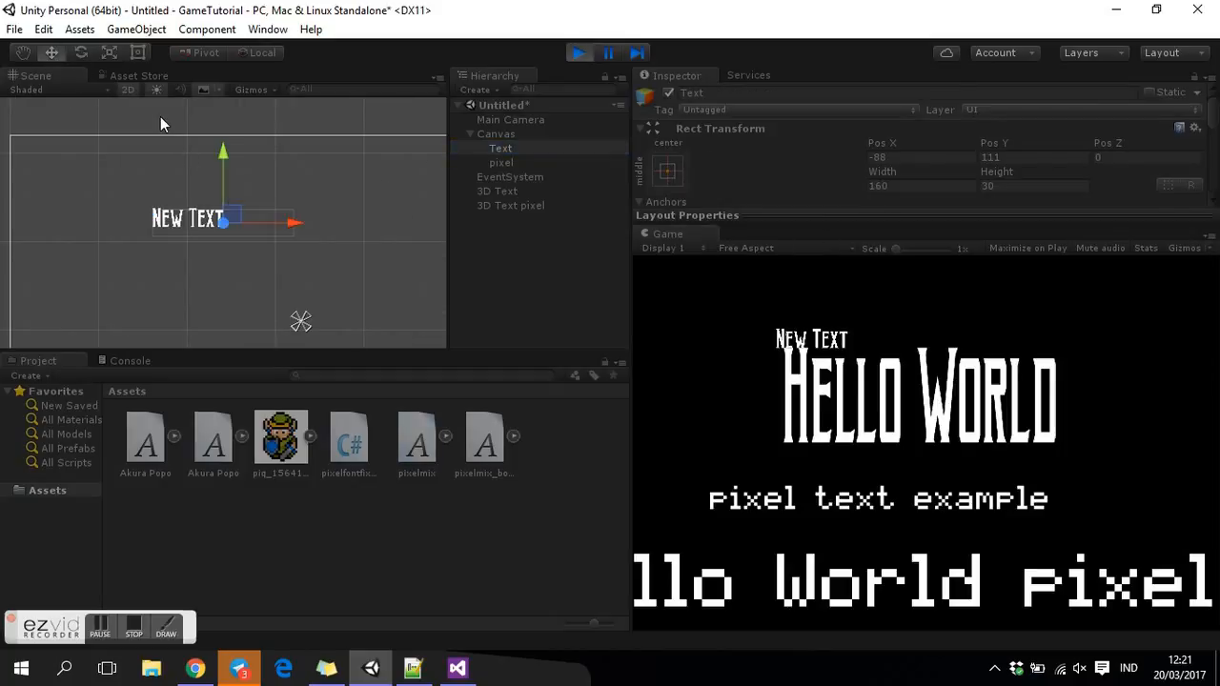
drag(230, 215, 117, 158)
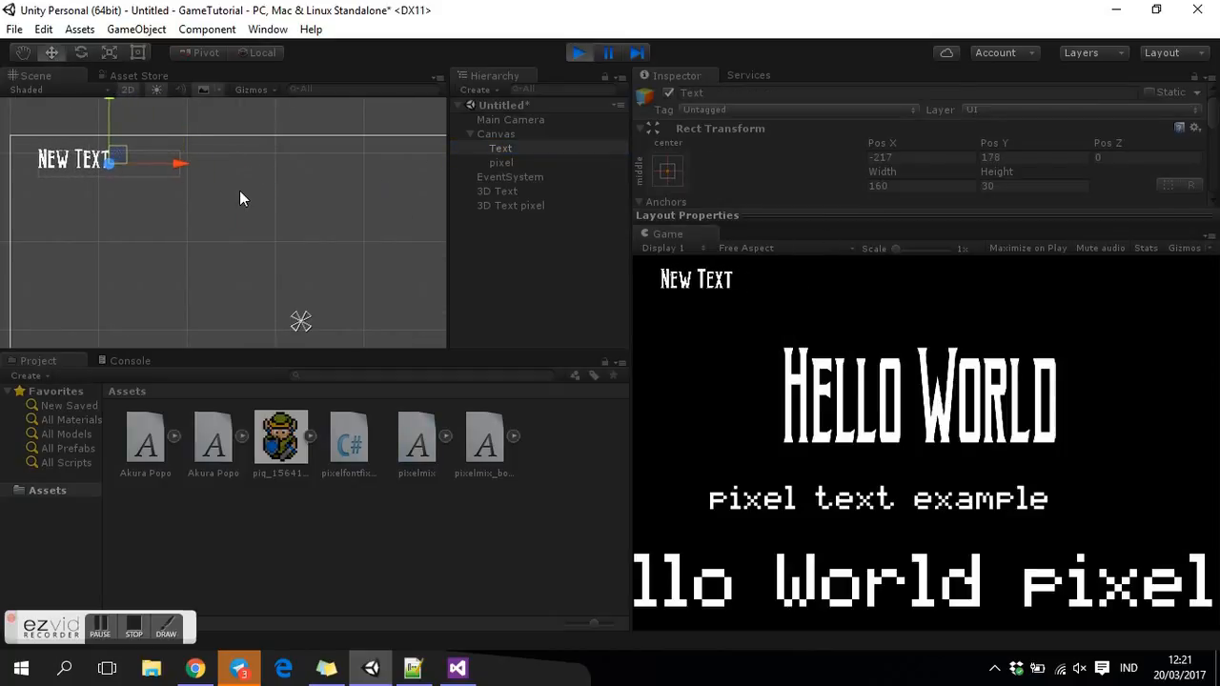